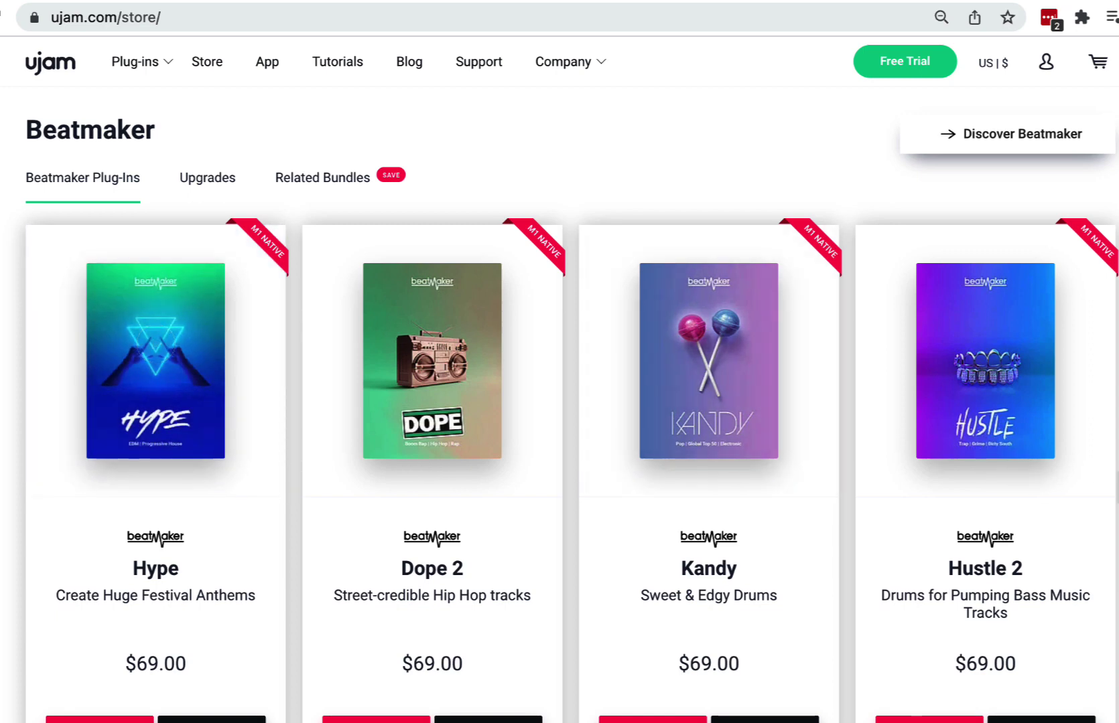
# - Look through the Beatmaker and Featured plug-ins in the ujam store, then browse the UJAM video playlist
pyautogui.scroll(-5, 418, 447)
pyautogui.scroll(-2, 559, 402)
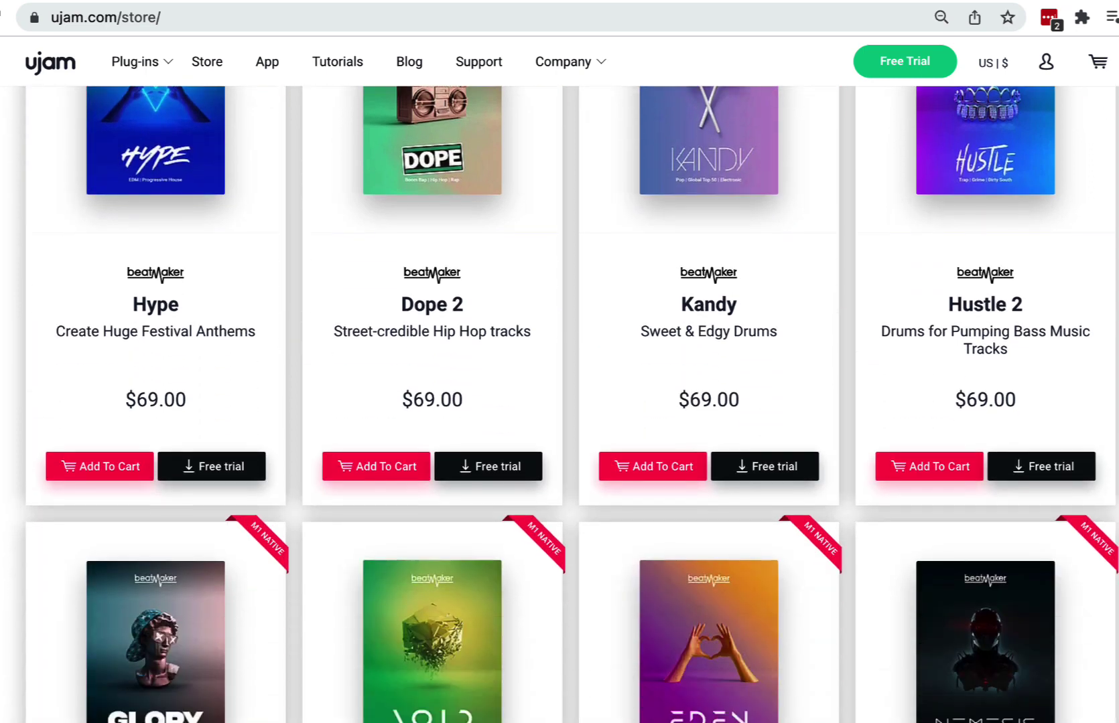
pyautogui.scroll(15, 559, 402)
pyautogui.scroll(6, 559, 402)
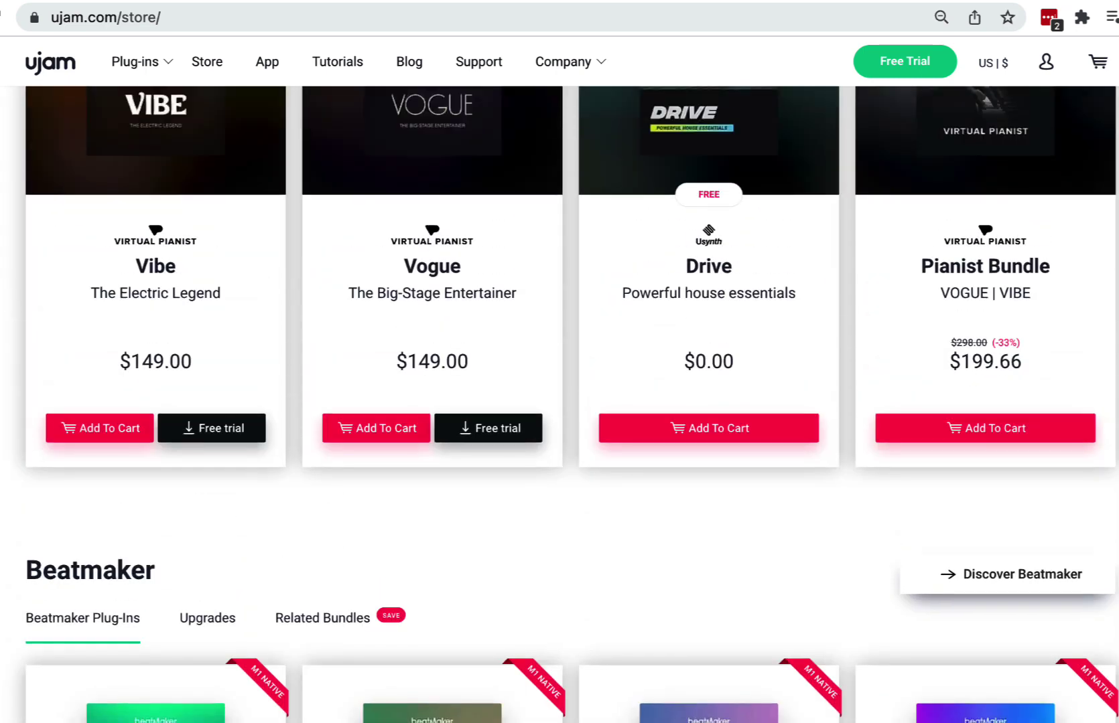
pyautogui.scroll(2, 559, 402)
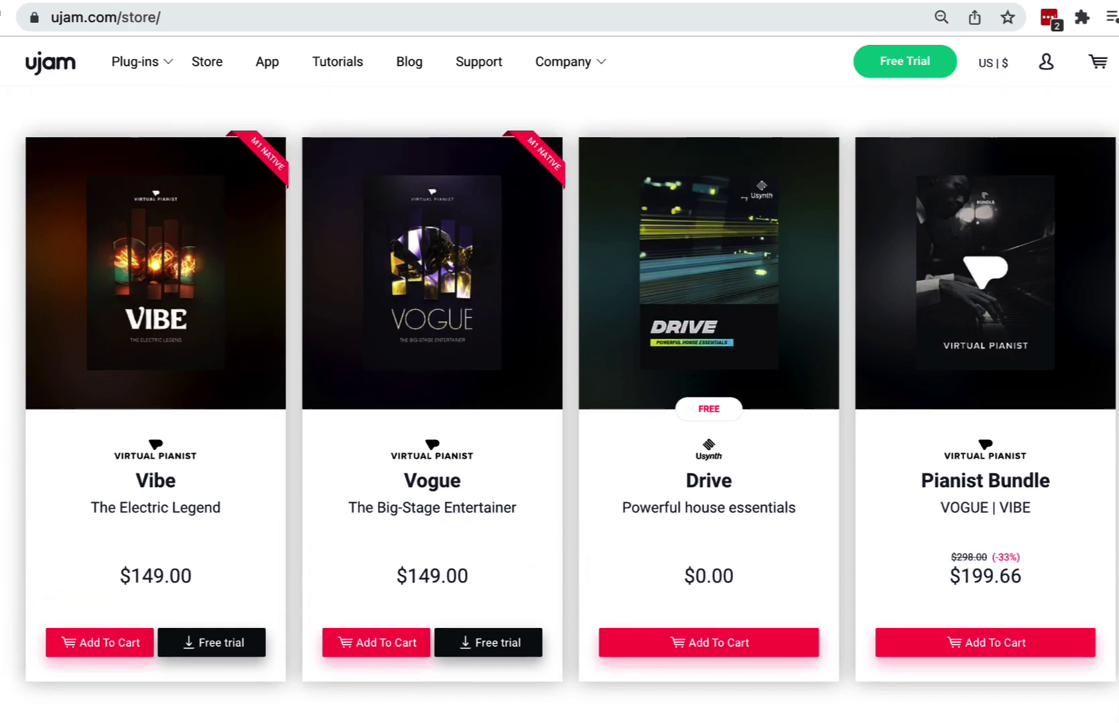
pyautogui.scroll(1, 560, 402)
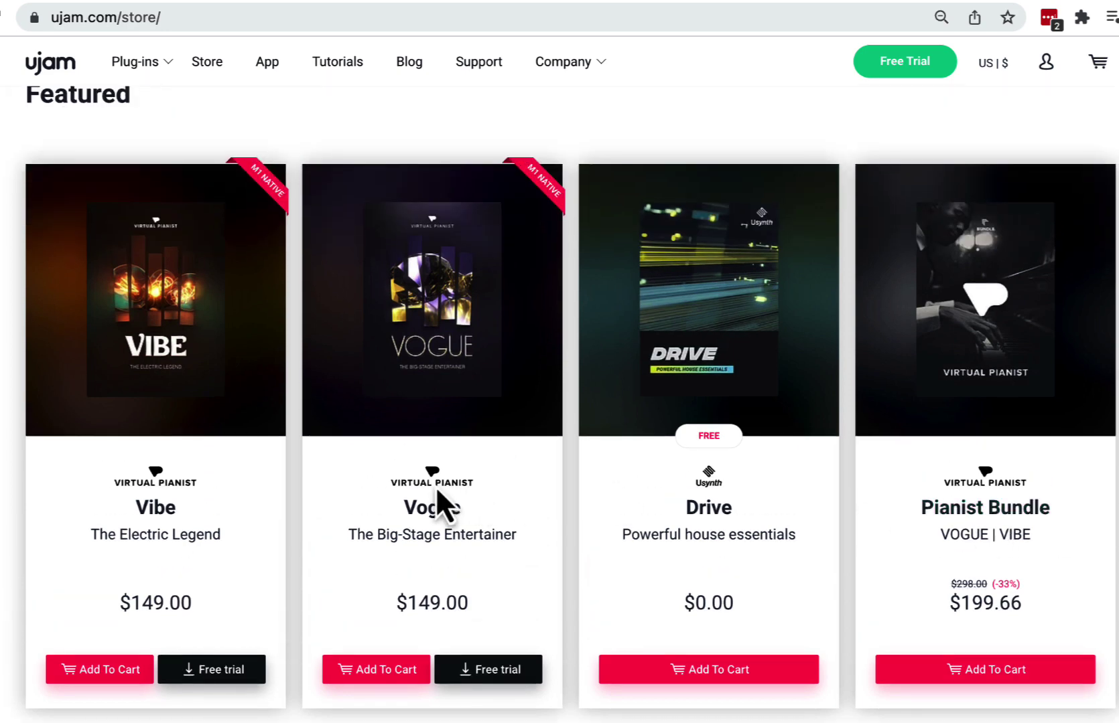
pyautogui.scroll(10, 817, 553)
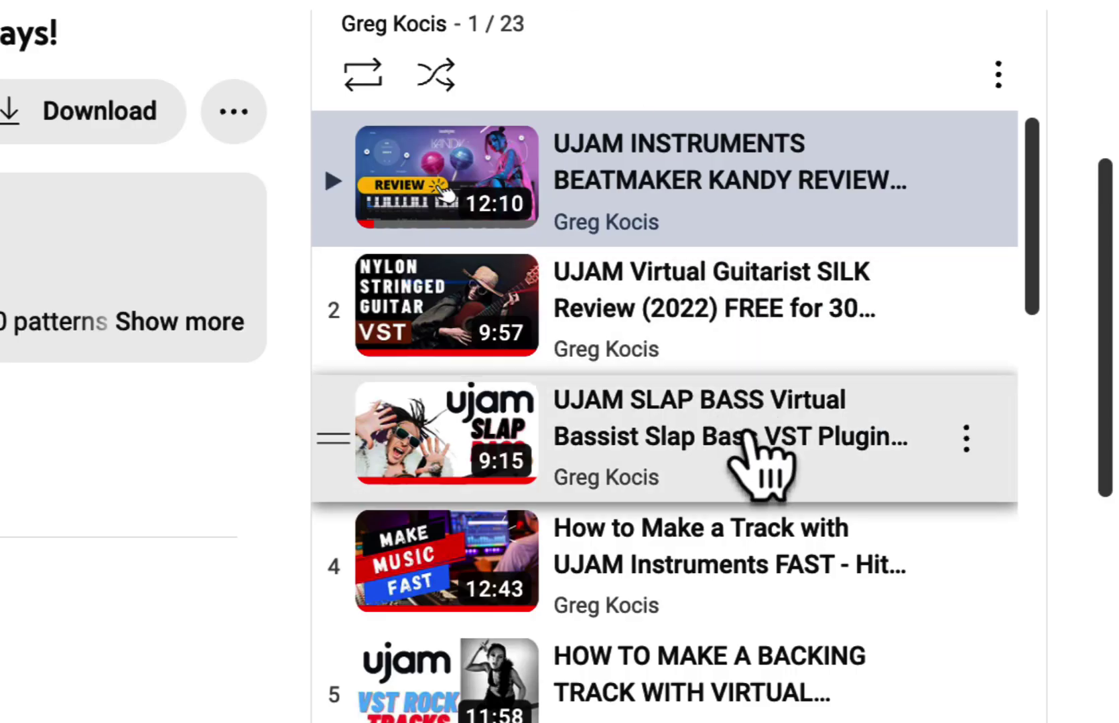
pyautogui.moveTo(1019, 256); pyautogui.dragTo(1029, 432)
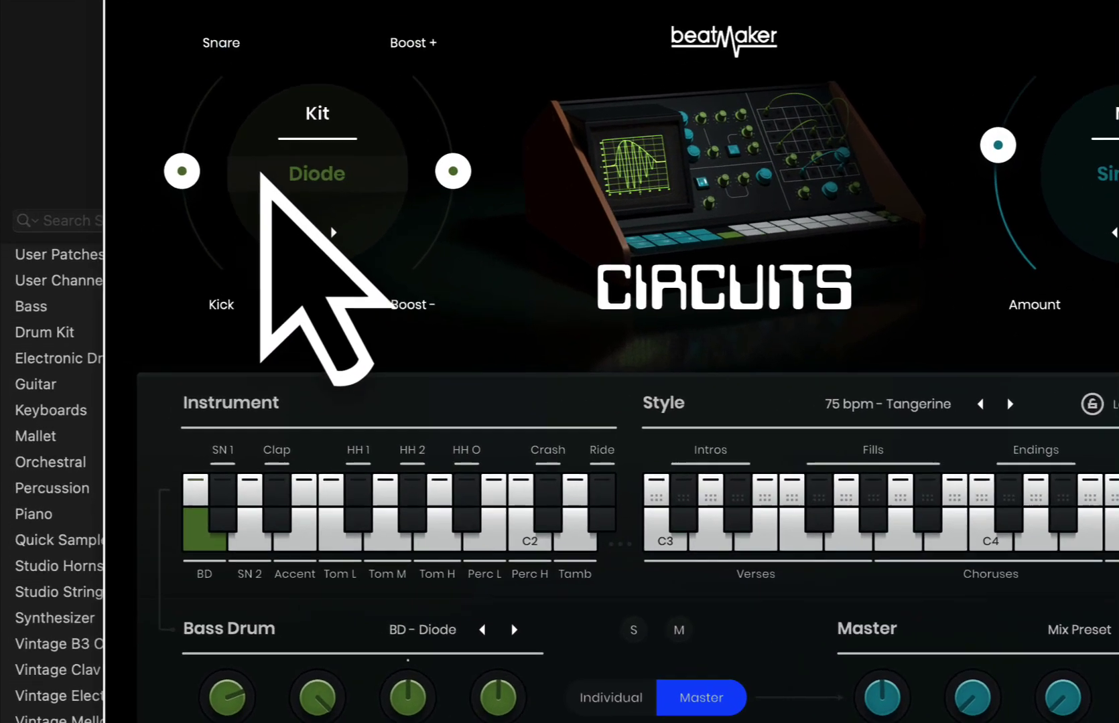
# - Examine the available Kit and Mix choices and try the Kit's Snare/Kick balance
pyautogui.click(321, 178)
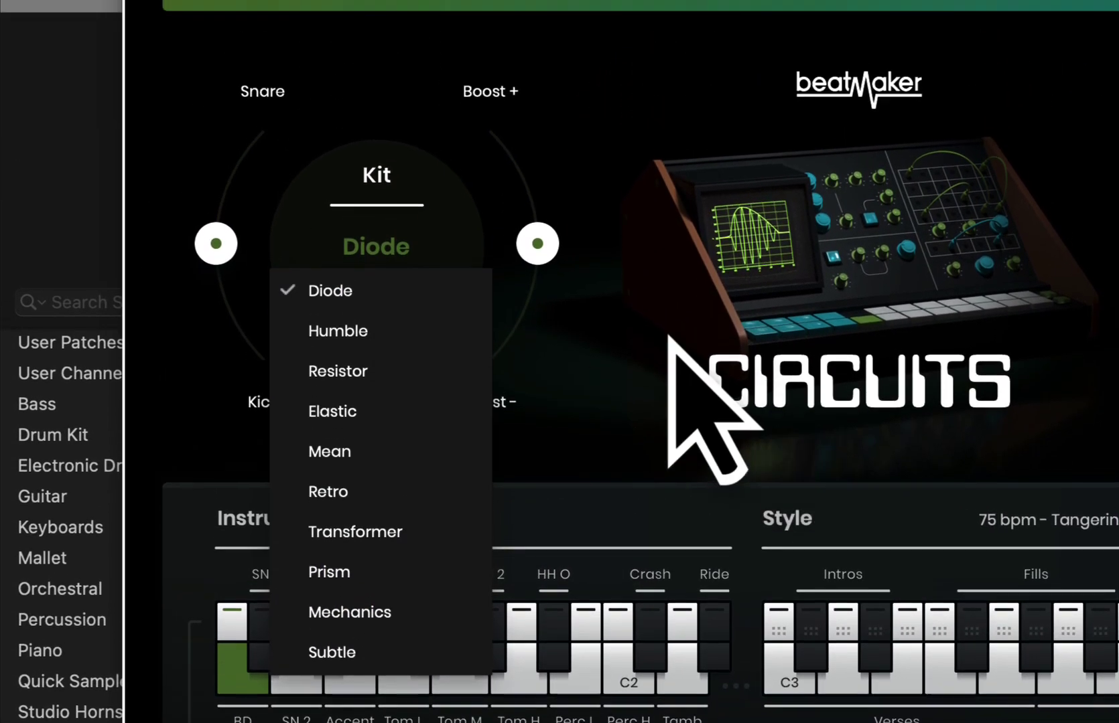
pyautogui.click(393, 191)
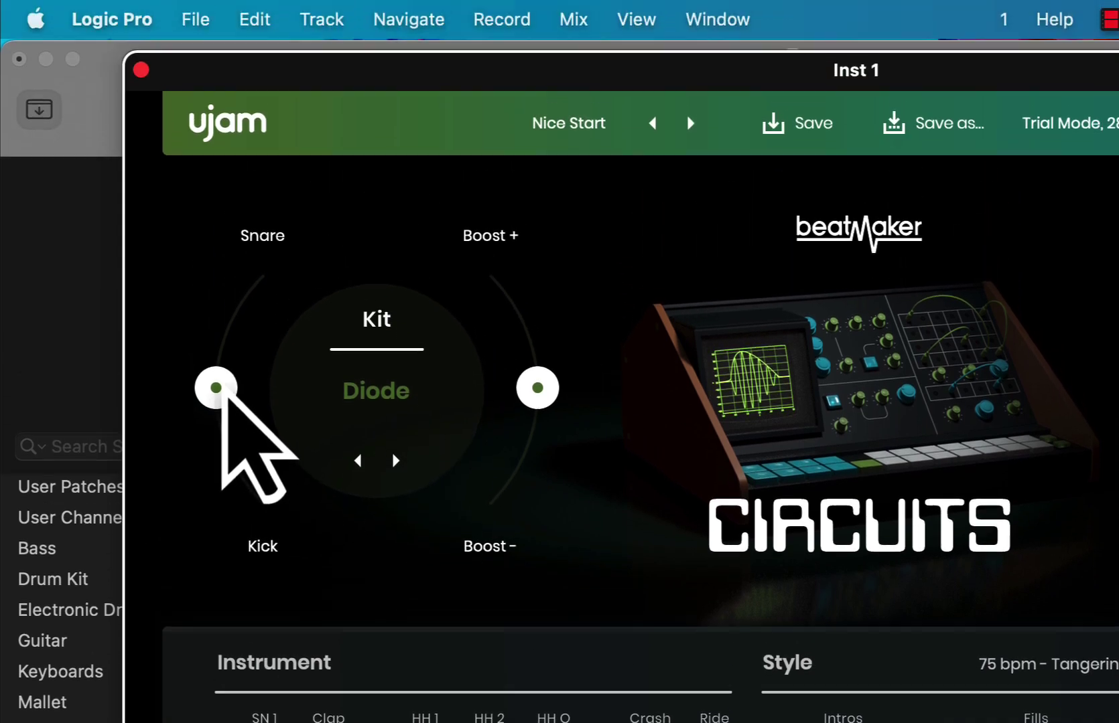
pyautogui.moveTo(216, 249); pyautogui.dragTo(293, 420)
pyautogui.moveTo(293, 554); pyautogui.dragTo(229, 373)
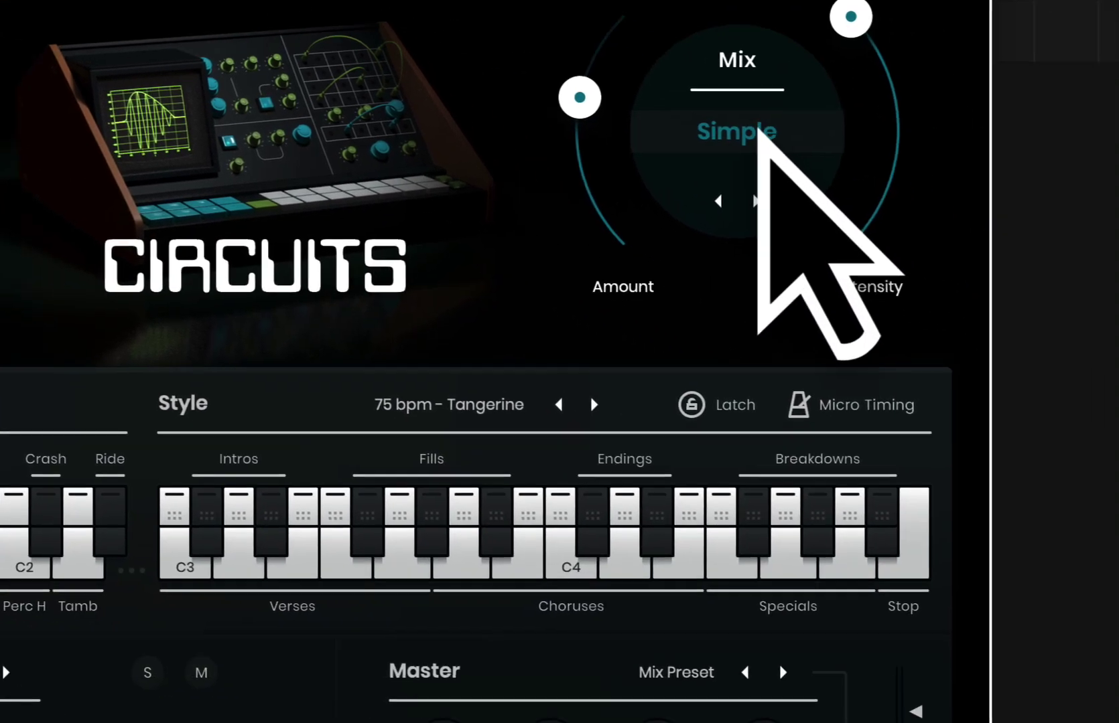
pyautogui.click(1118, 392)
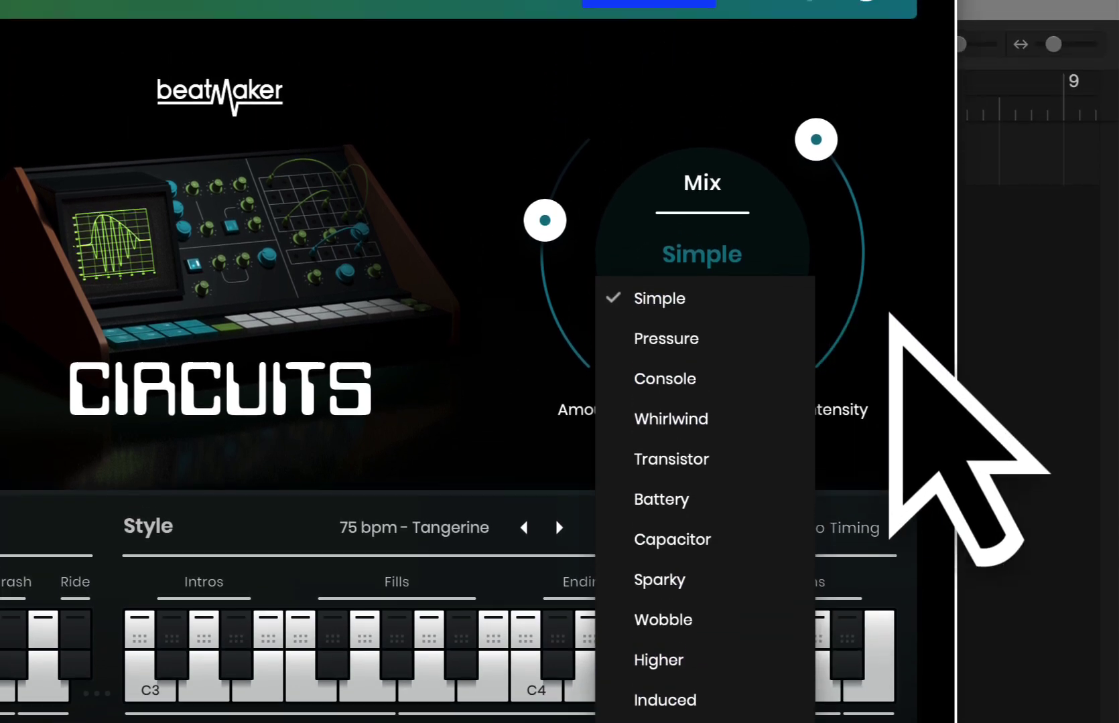
pyautogui.click(889, 241)
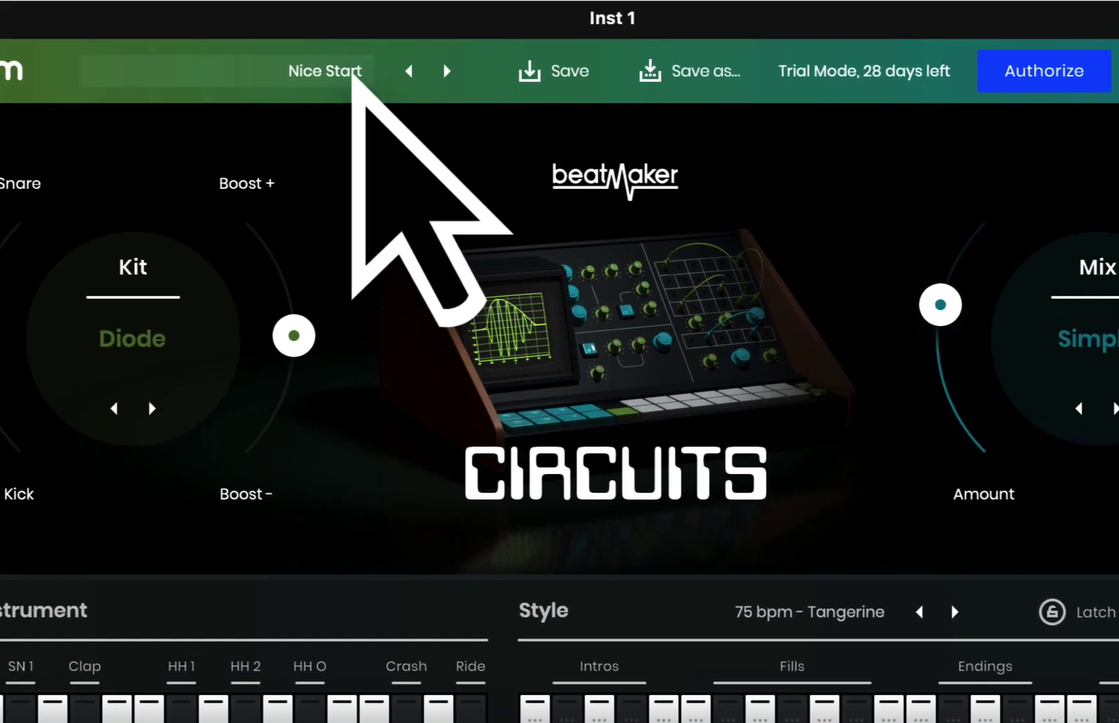
# - Look through the factory Legacy presets without choosing a different one
pyautogui.click(352, 70)
pyautogui.moveTo(395, 158)
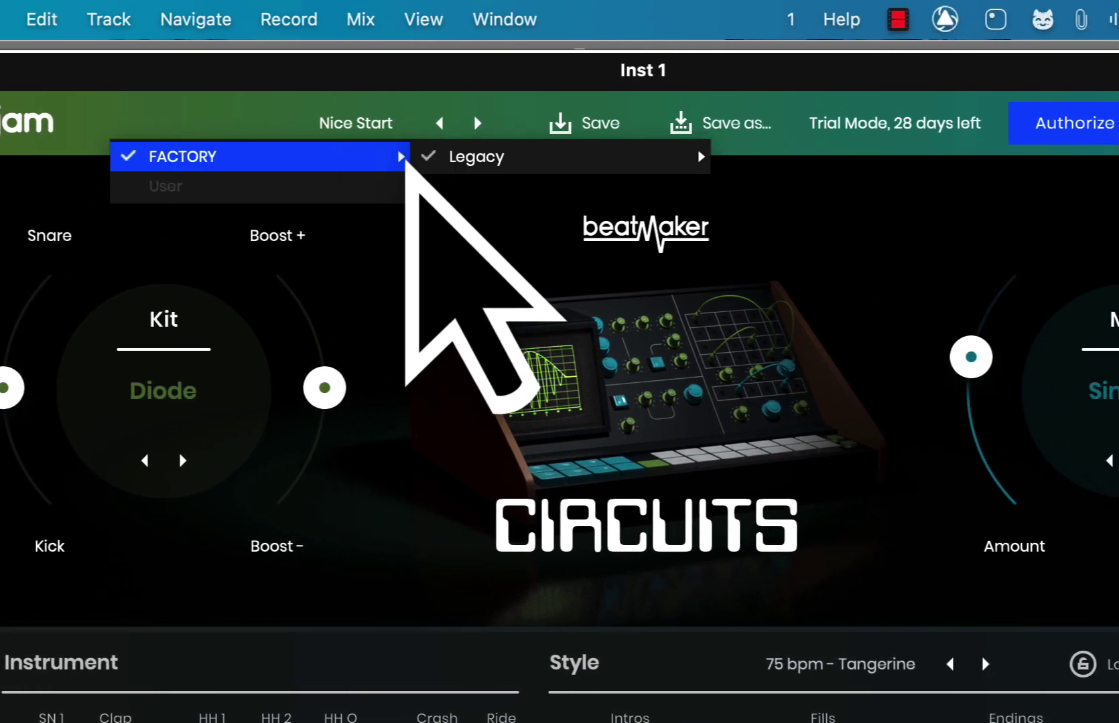
pyautogui.moveTo(482, 159)
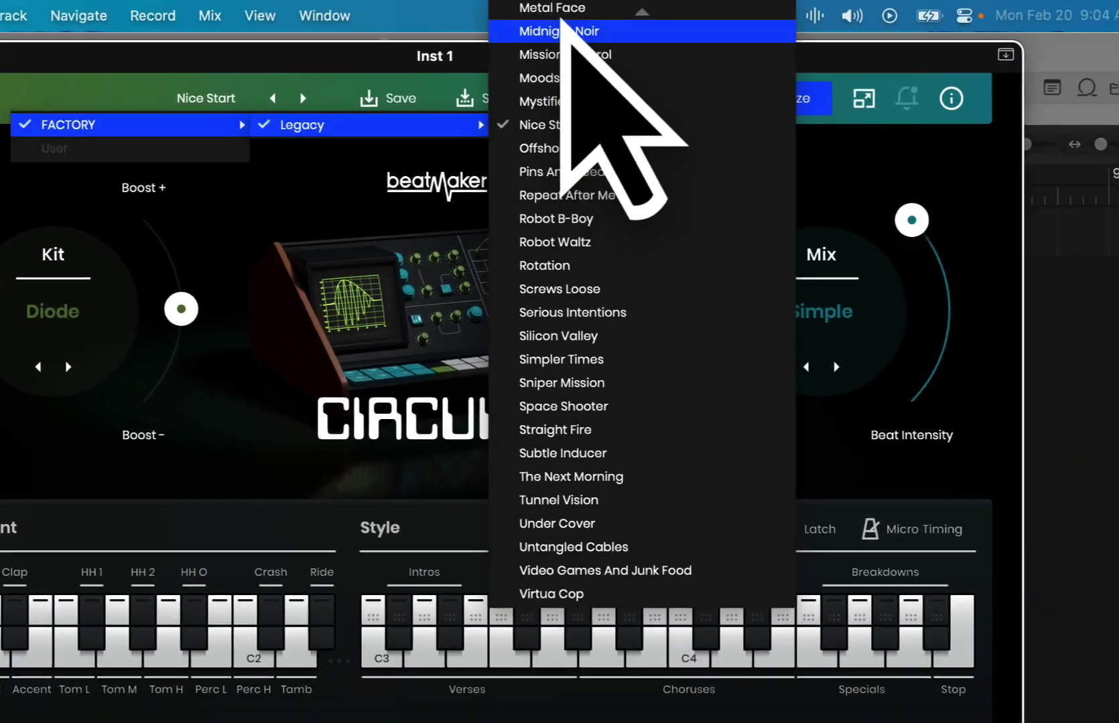
pyautogui.scroll(10, 562, 30)
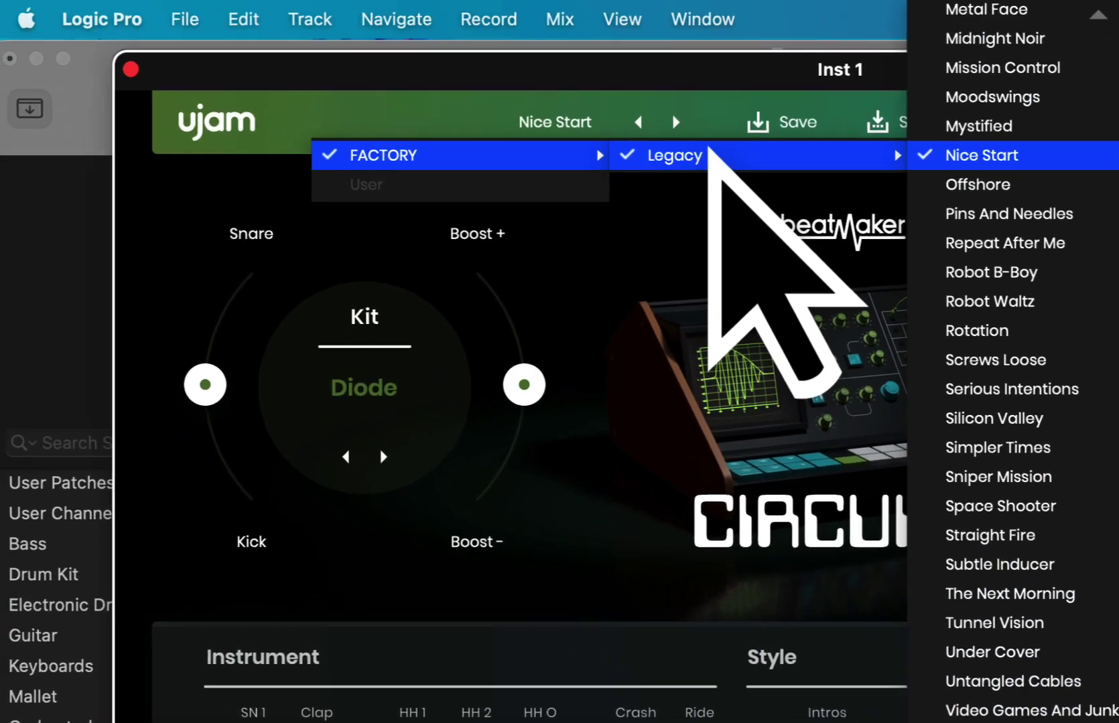
pyautogui.click(212, 203)
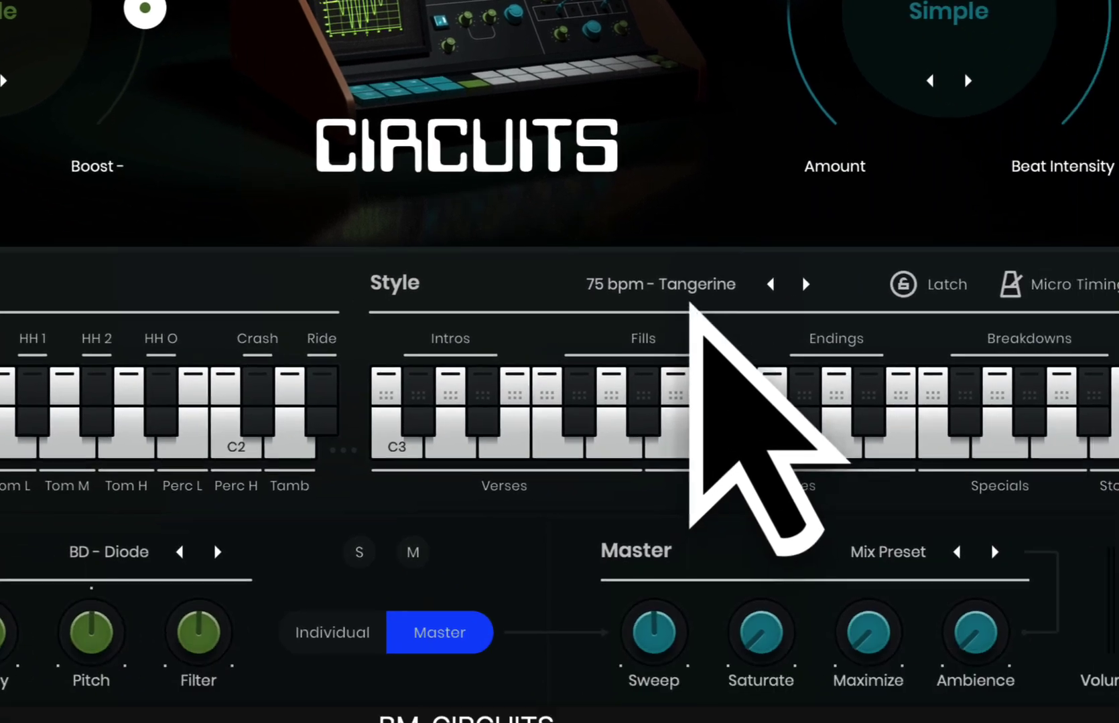
# - Set the Style to 67 bpm - Step Back
pyautogui.click(1008, 592)
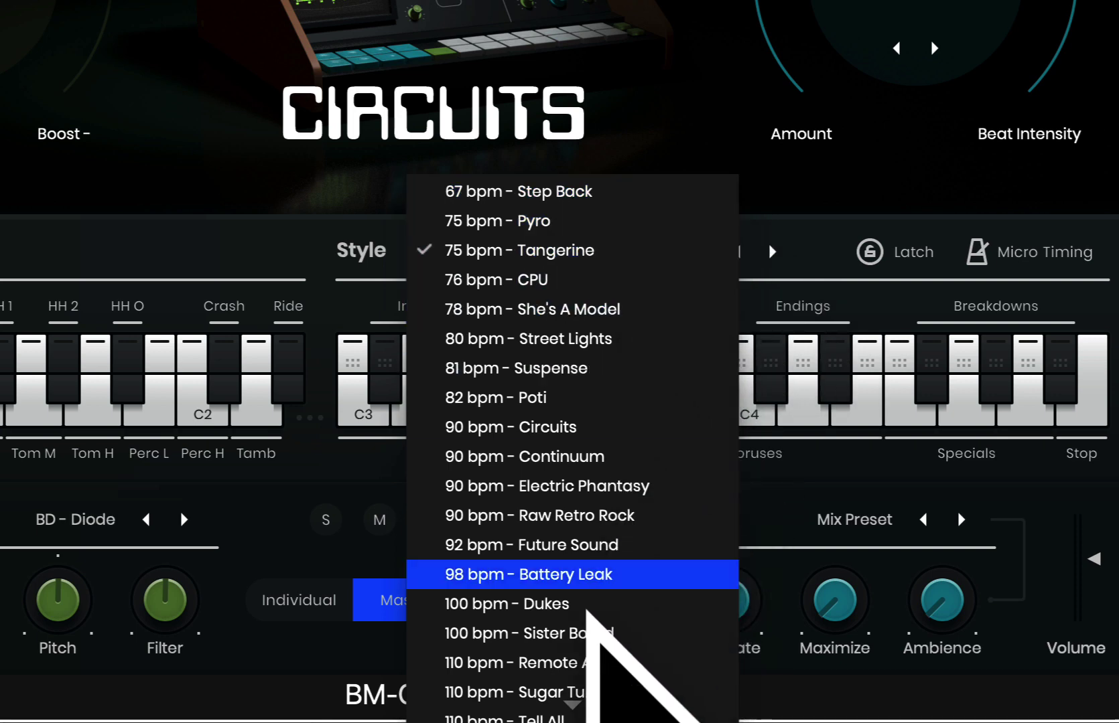
pyautogui.moveTo(575, 709)
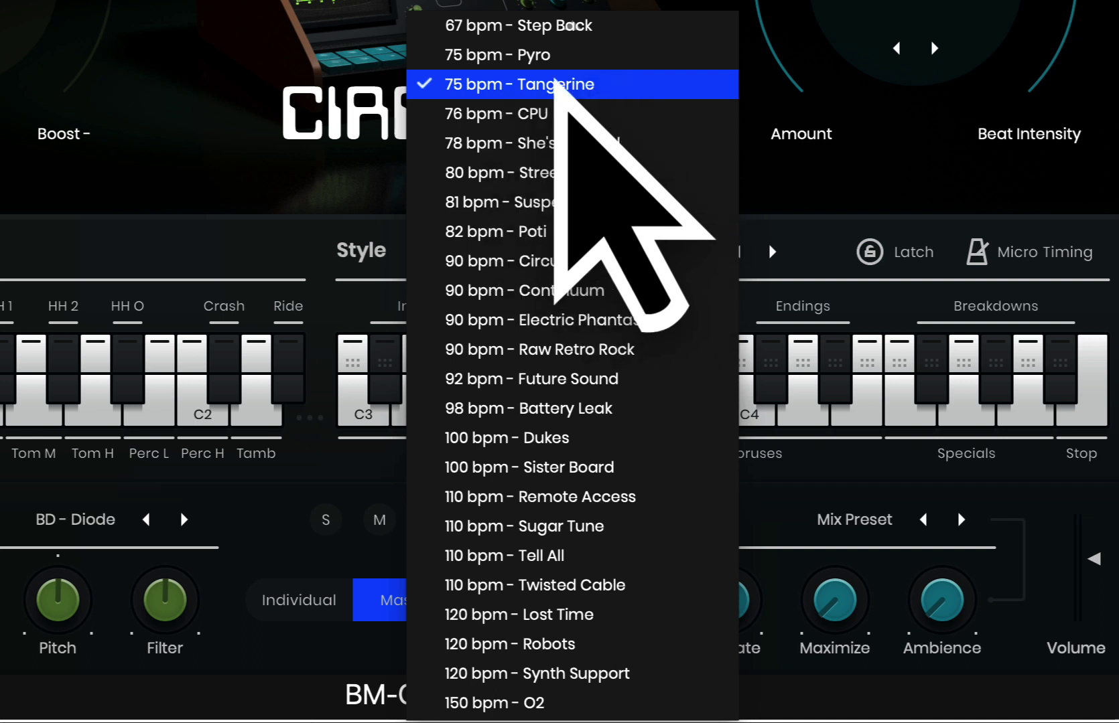
pyautogui.click(568, 27)
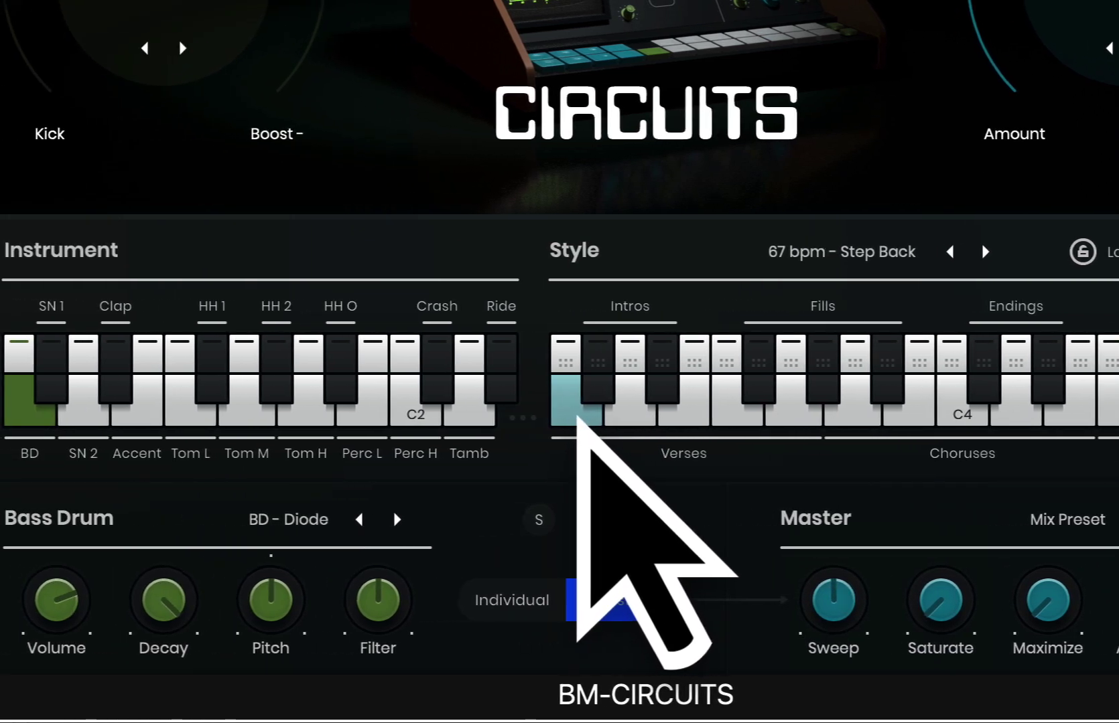
# - Audition several verse patterns and the first intro pattern of the current style
pyautogui.click(577, 420)
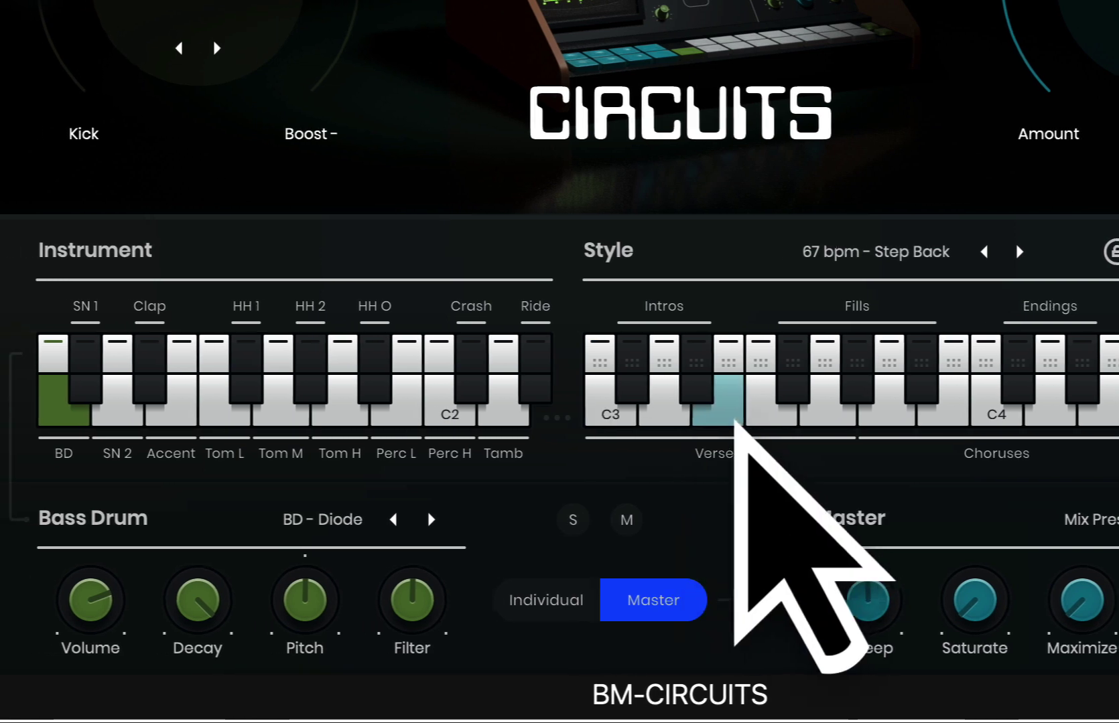
pyautogui.click(737, 417)
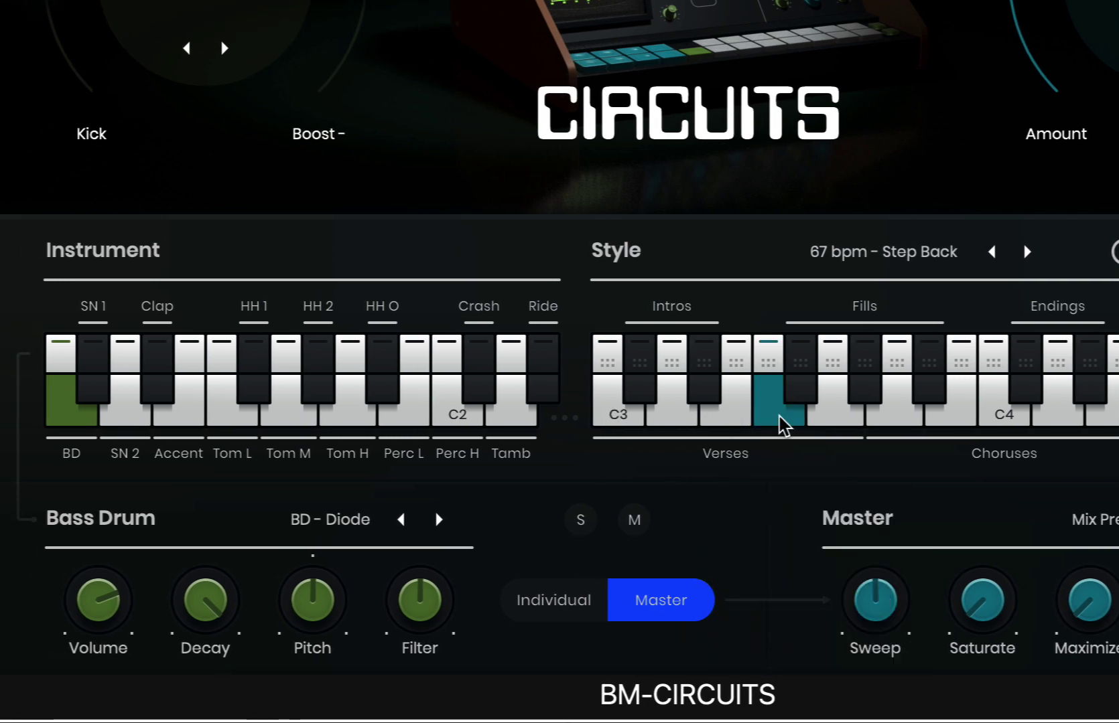
pyautogui.click(831, 419)
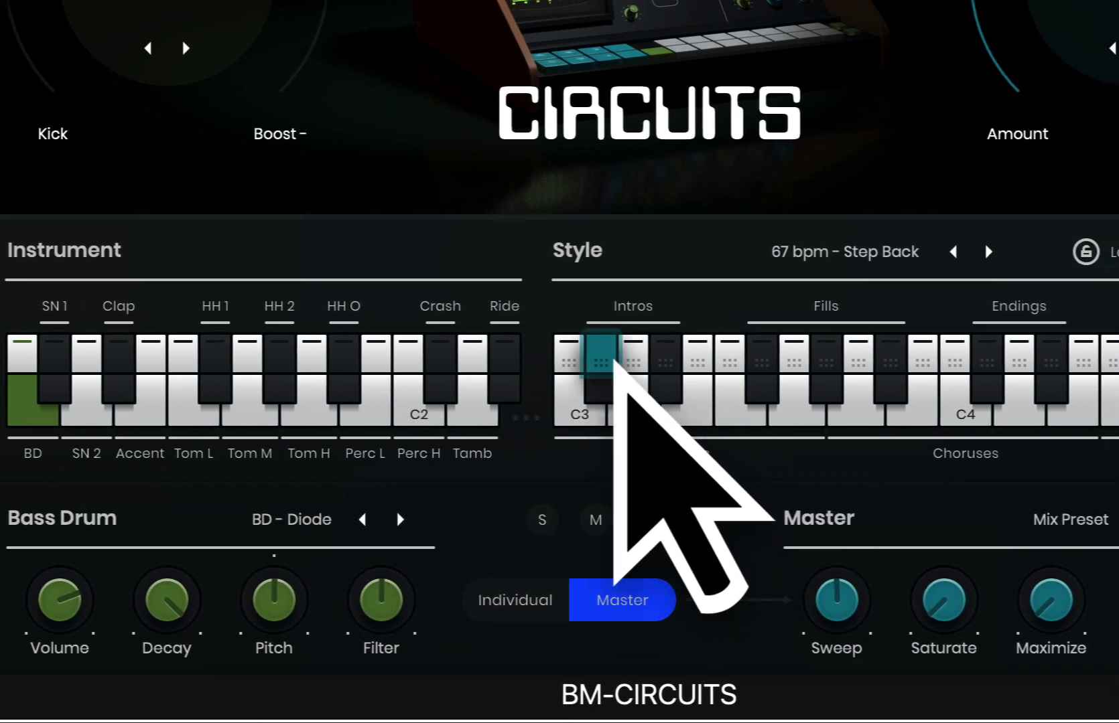
pyautogui.moveTo(613, 361); pyautogui.dragTo(1112, 54)
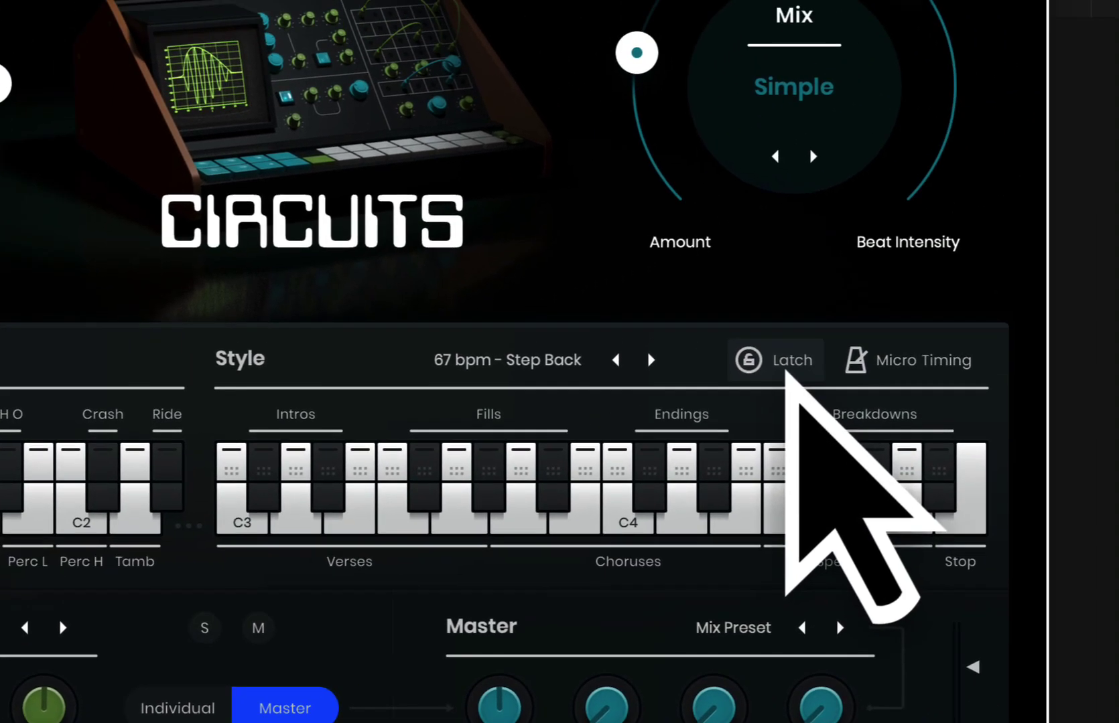
# - Try out Latch by turning it on and playing a verse and a chorus pattern
pyautogui.click(785, 372)
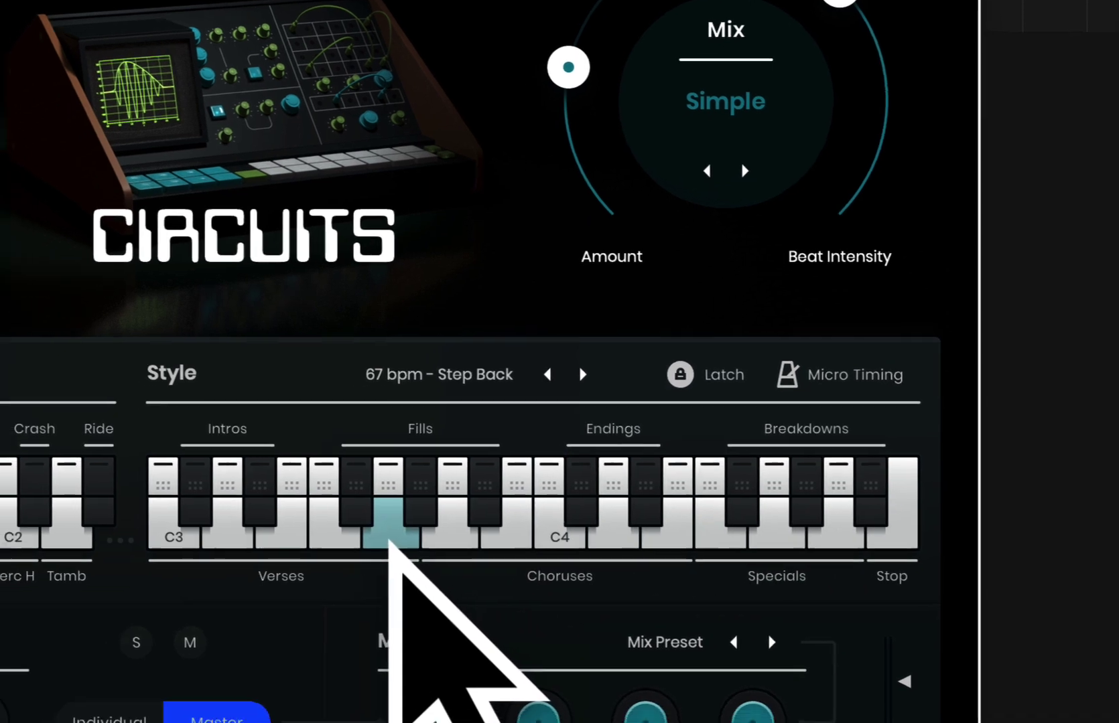
pyautogui.click(365, 556)
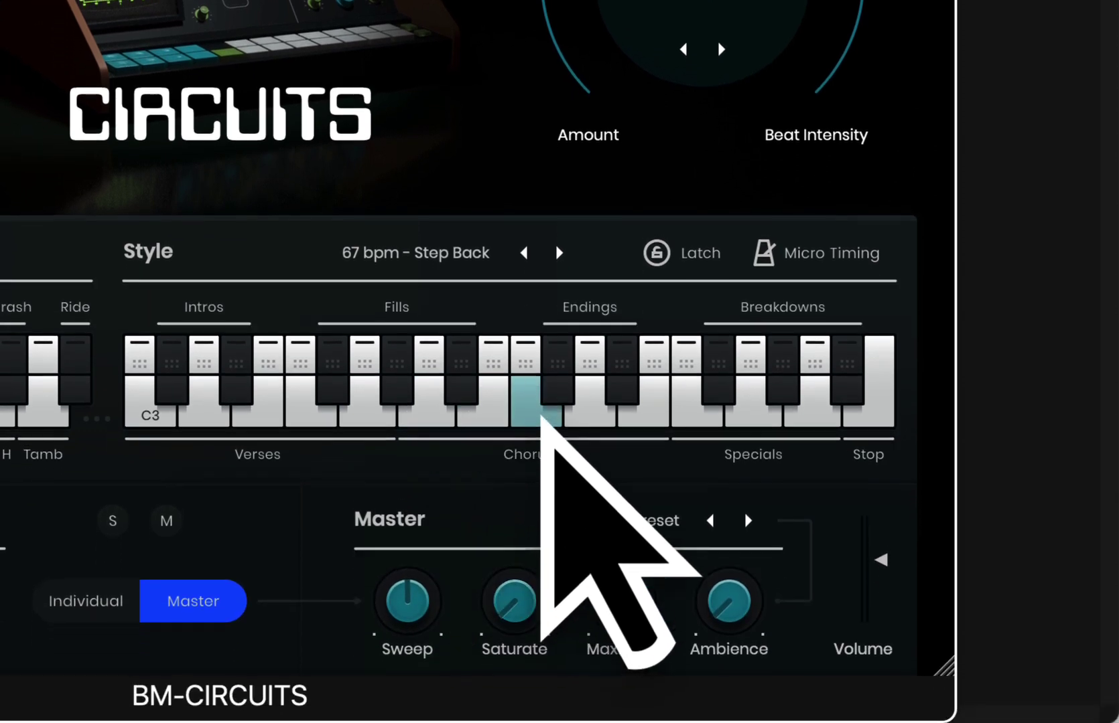
pyautogui.click(544, 550)
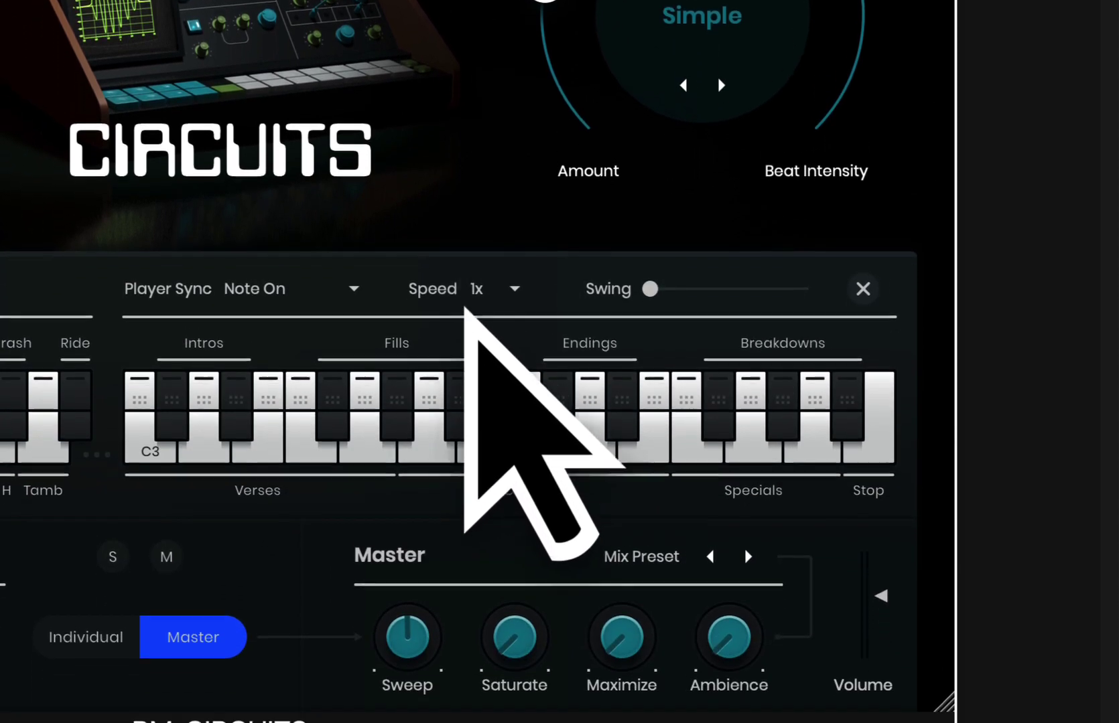
# - Check the Speed options, set Player Sync to Song Position, and close the Micro Timing settings
pyautogui.click(485, 295)
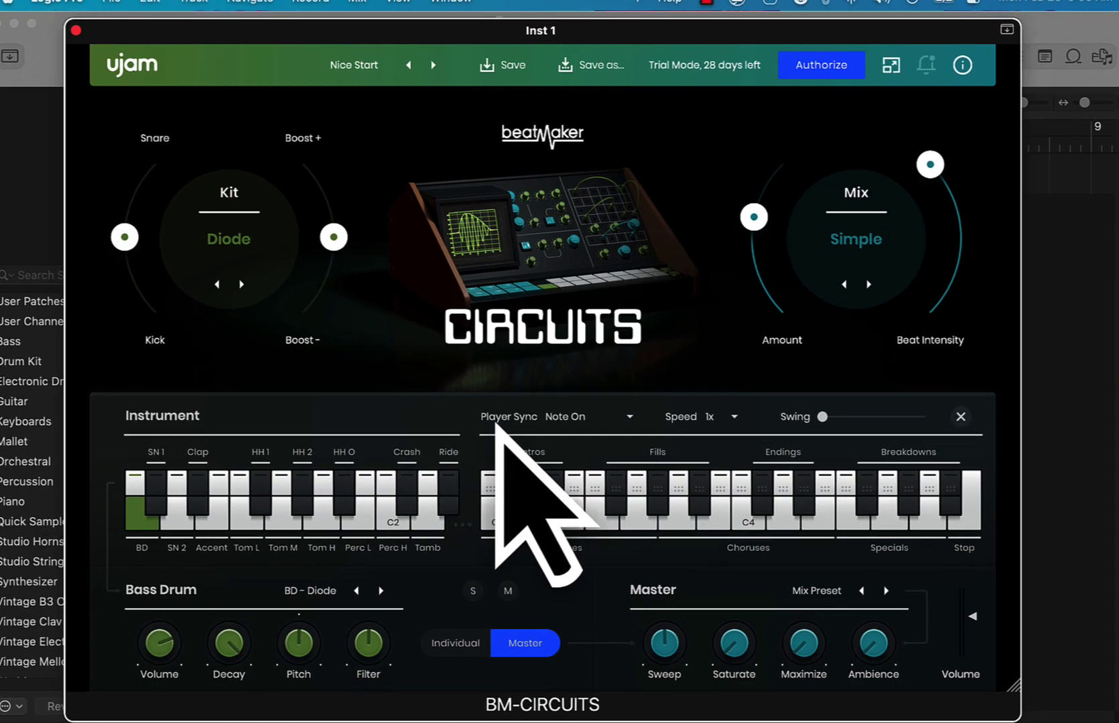
pyautogui.click(590, 422)
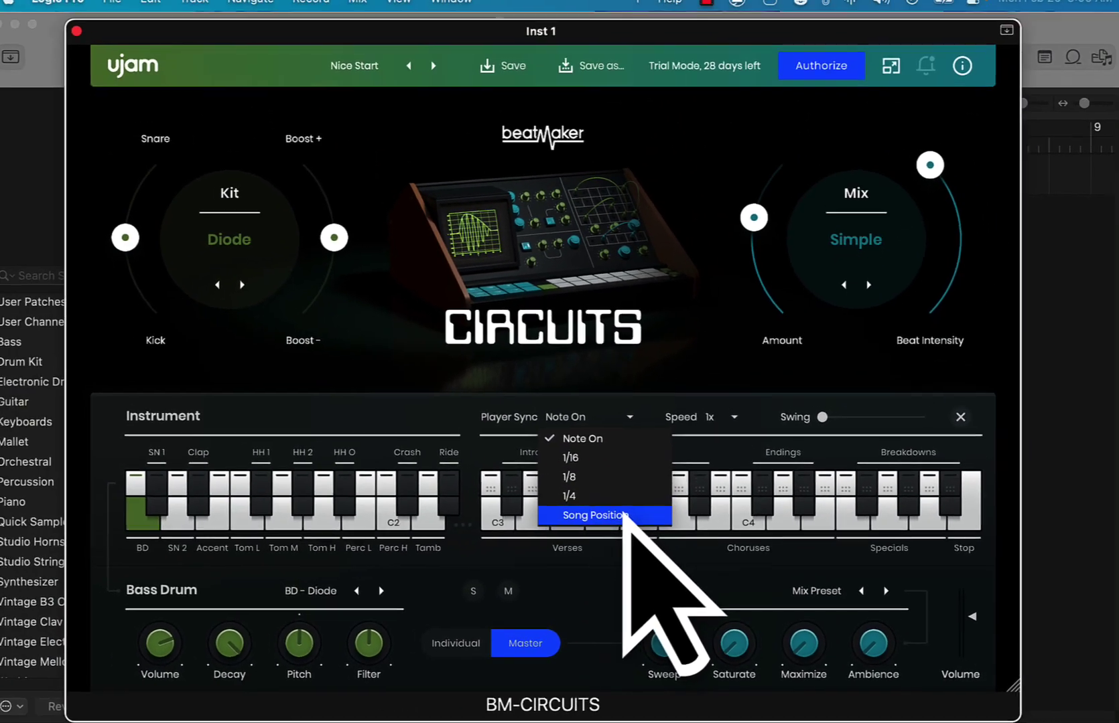
pyautogui.click(563, 435)
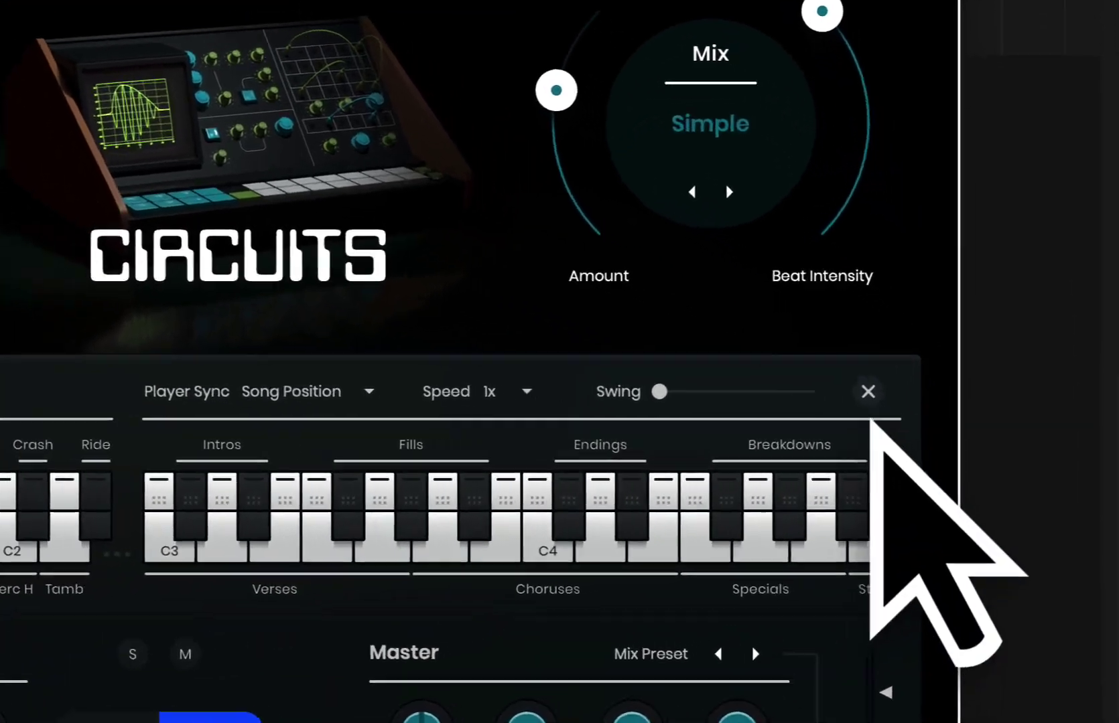
pyautogui.click(936, 415)
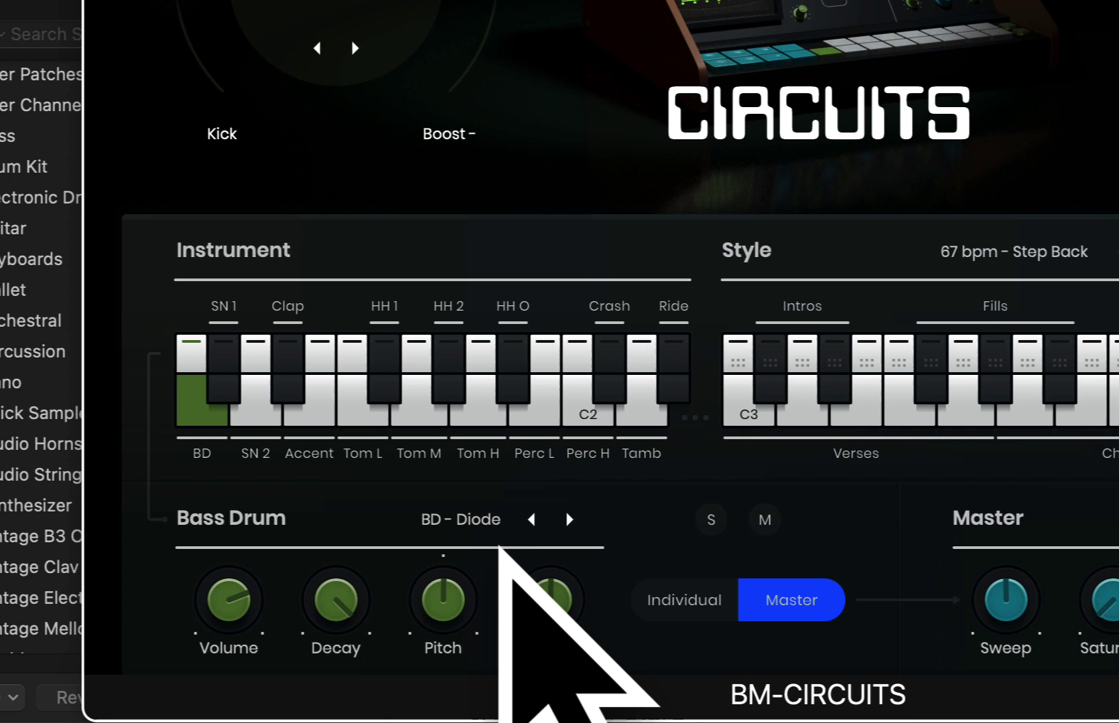
# - Change the bass drum sound to BD - Humble, BD - Resistor and BD - Elastic in turn, auditioning with the C3 verse pattern
pyautogui.click(375, 521)
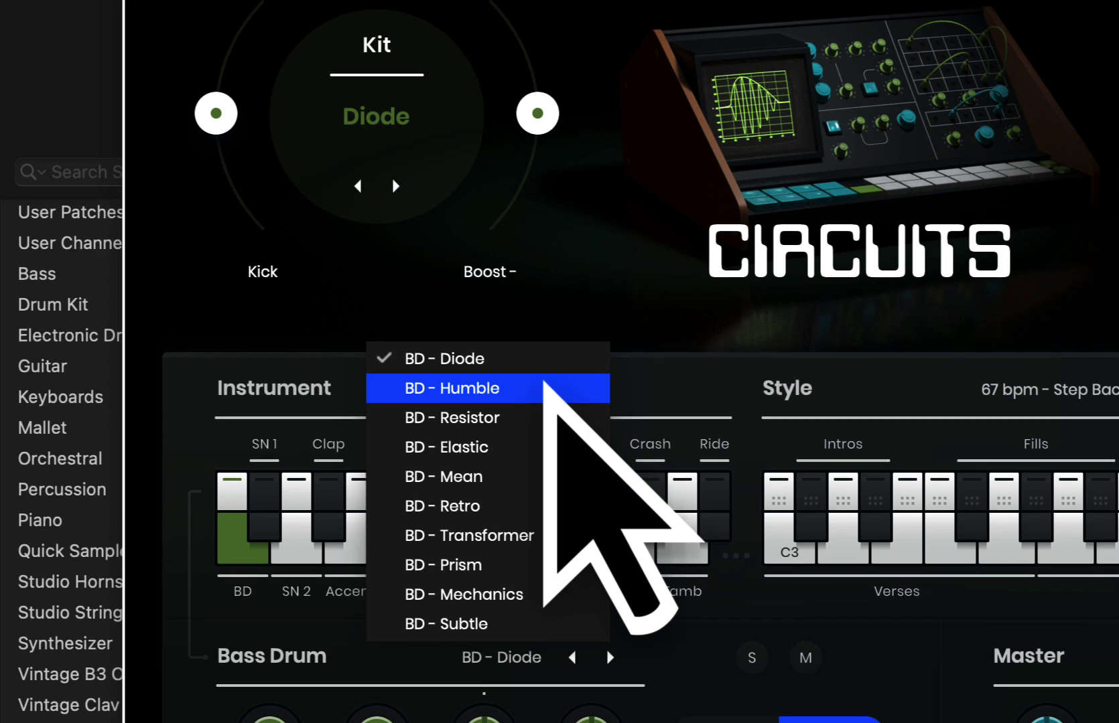
pyautogui.click(536, 249)
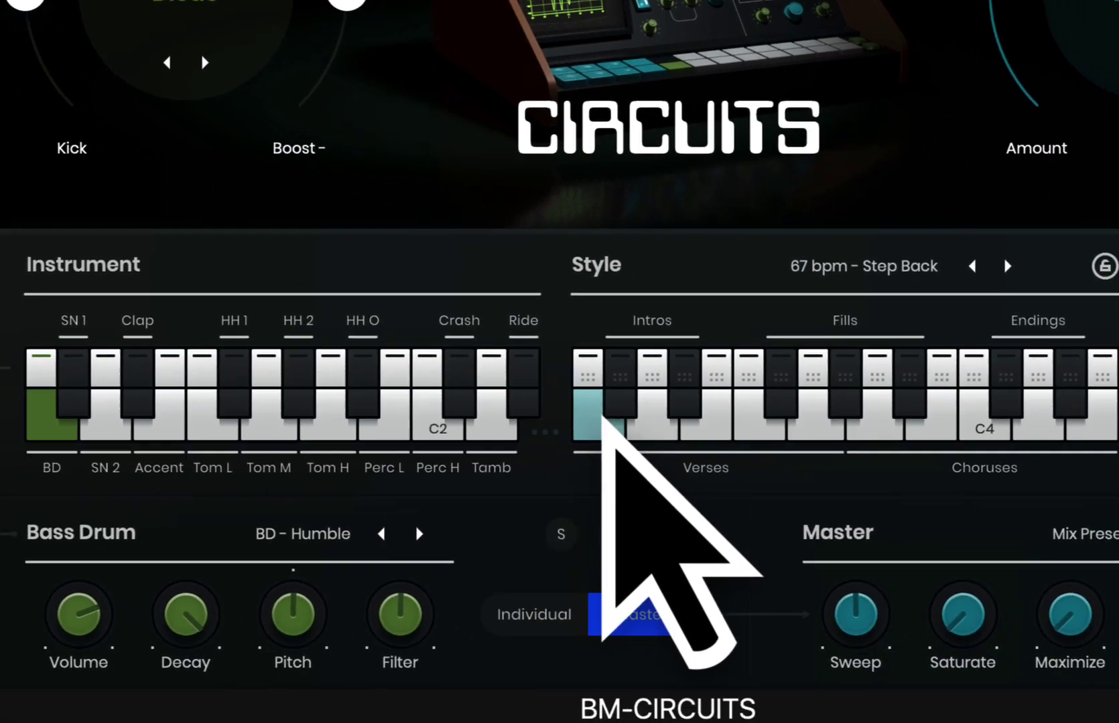
pyautogui.click(758, 526)
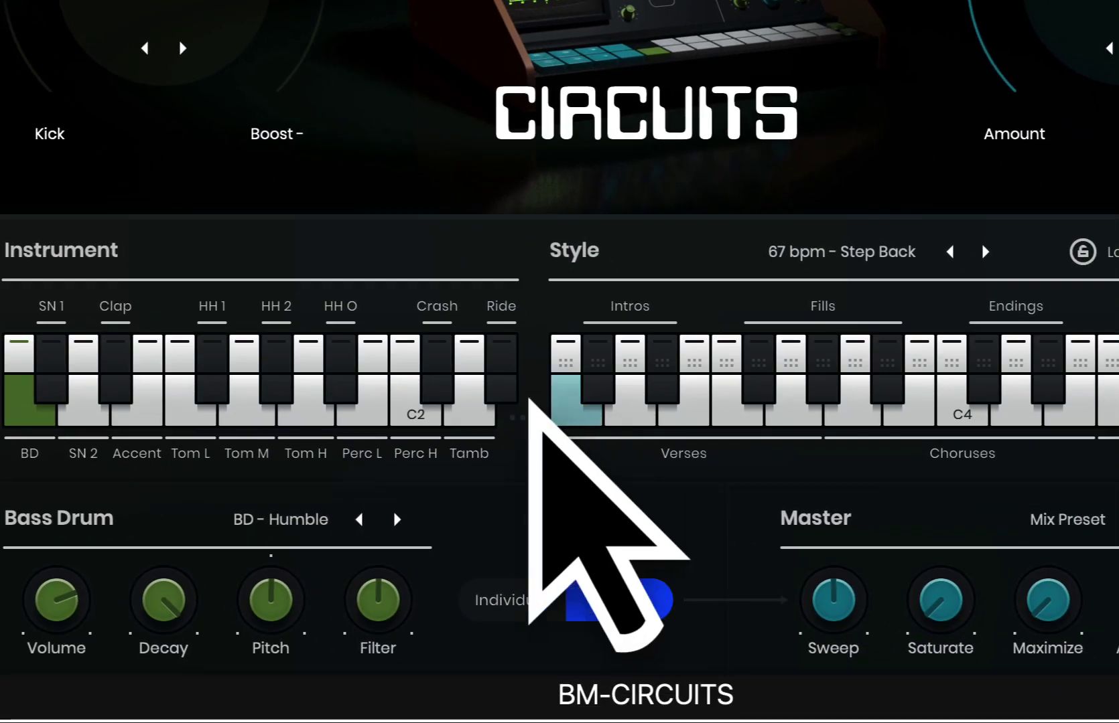
pyautogui.click(397, 520)
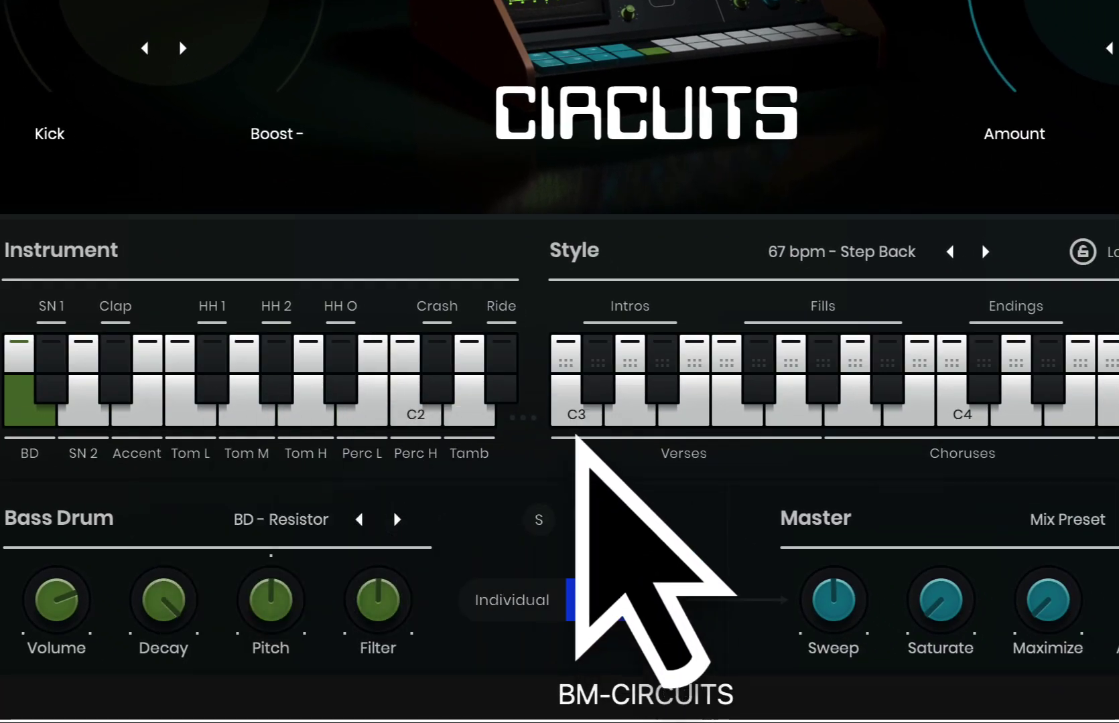
pyautogui.click(570, 420)
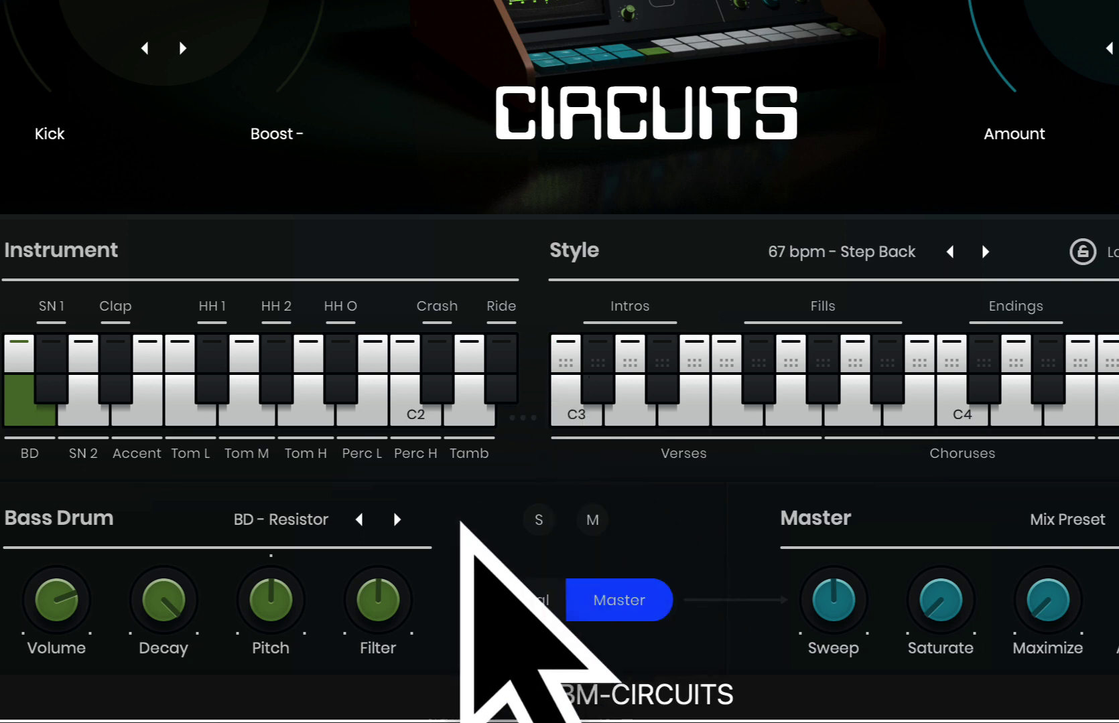
pyautogui.click(397, 520)
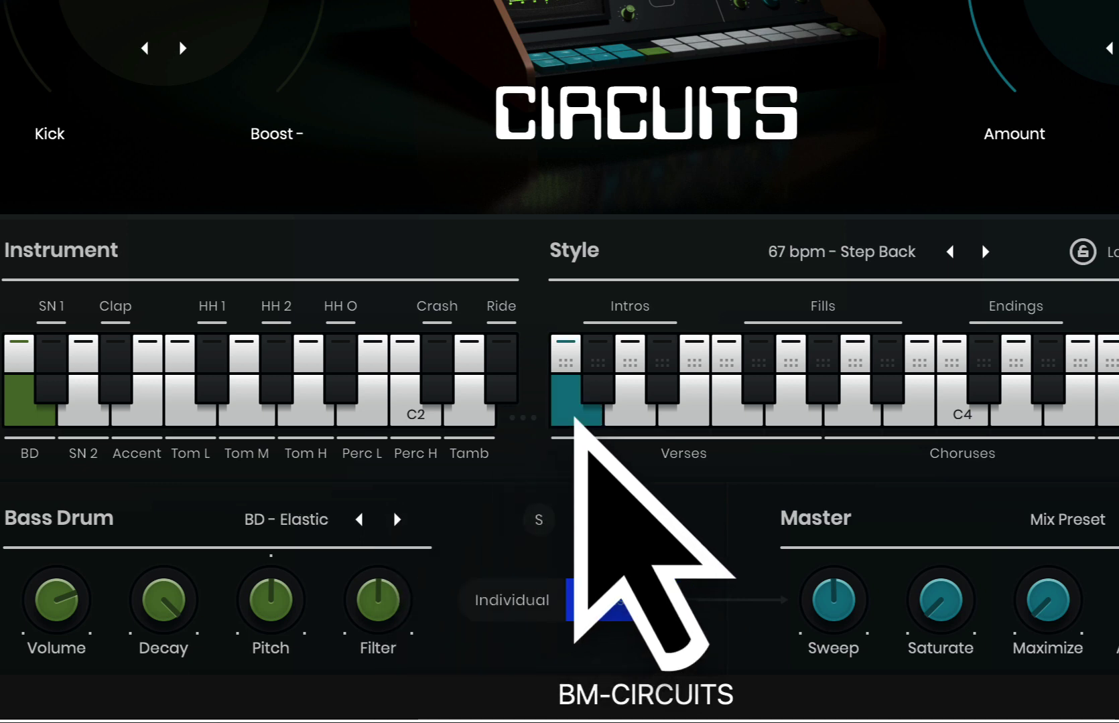
# - Audition the C3 verse pattern with the bass drum muted, unmute it, and try the kit balance towards Kick before recentring it
pyautogui.click(575, 422)
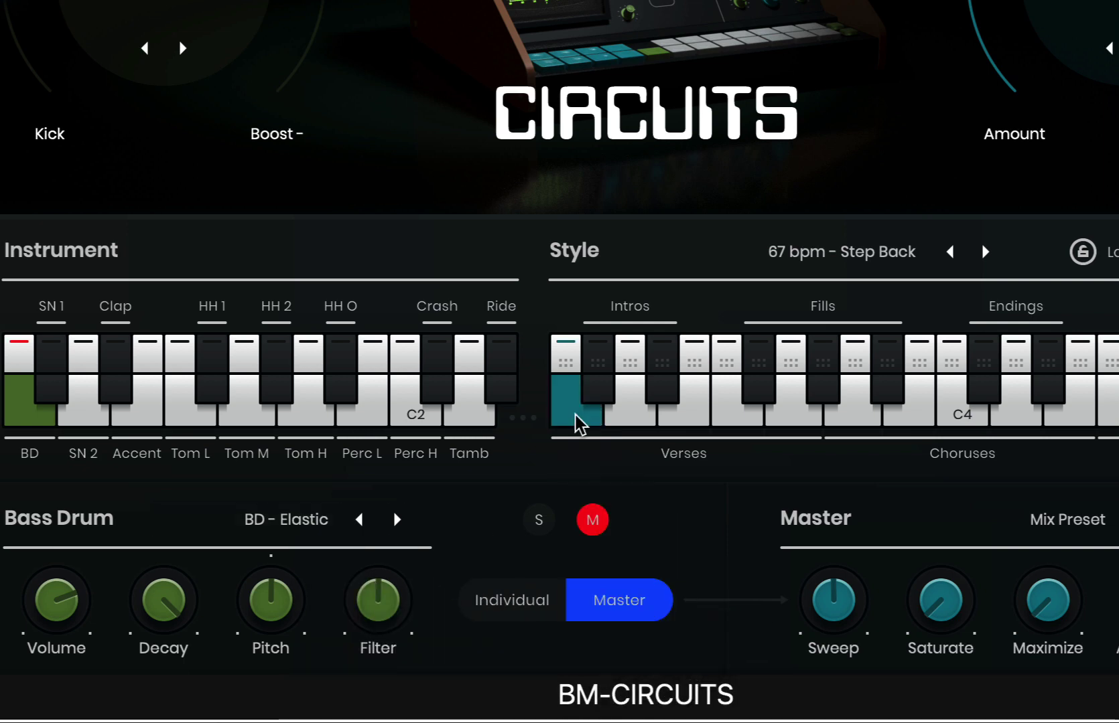
pyautogui.click(592, 520)
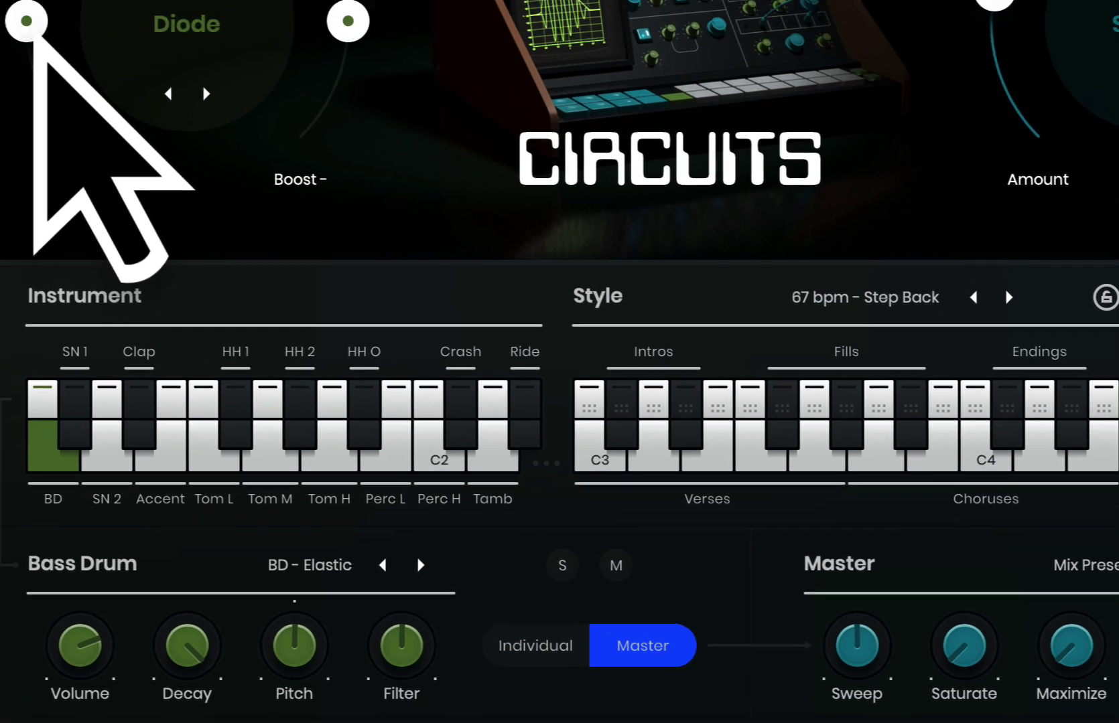
pyautogui.moveTo(31, 24); pyautogui.dragTo(91, 199)
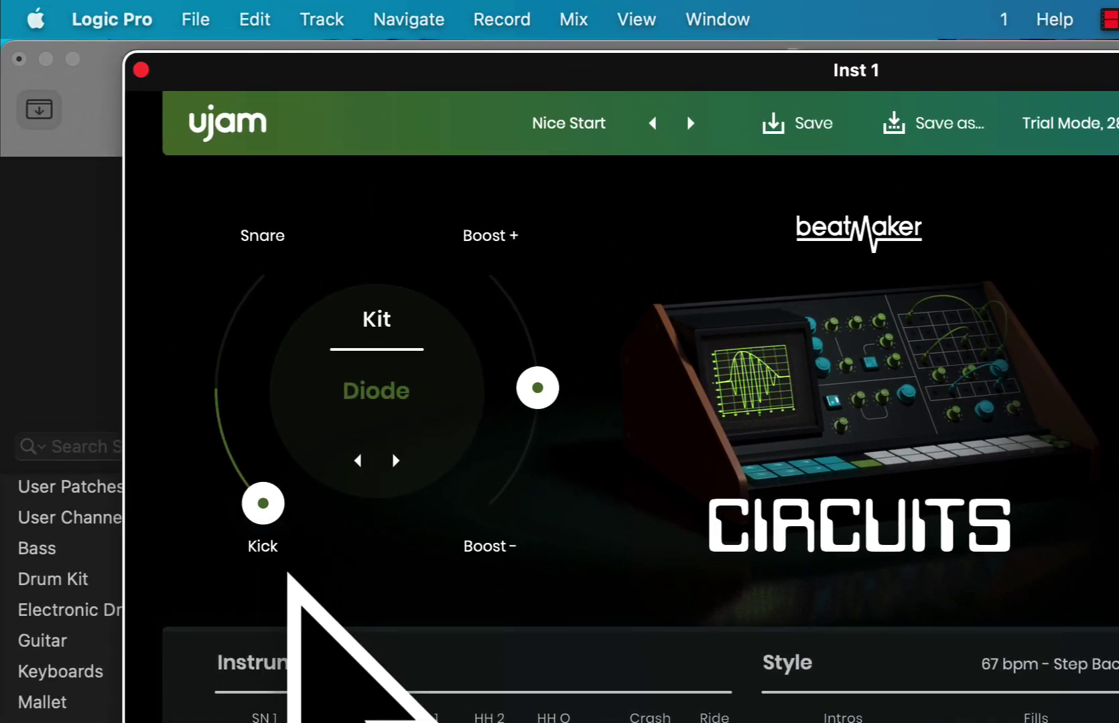
pyautogui.moveTo(288, 573); pyautogui.dragTo(284, 402)
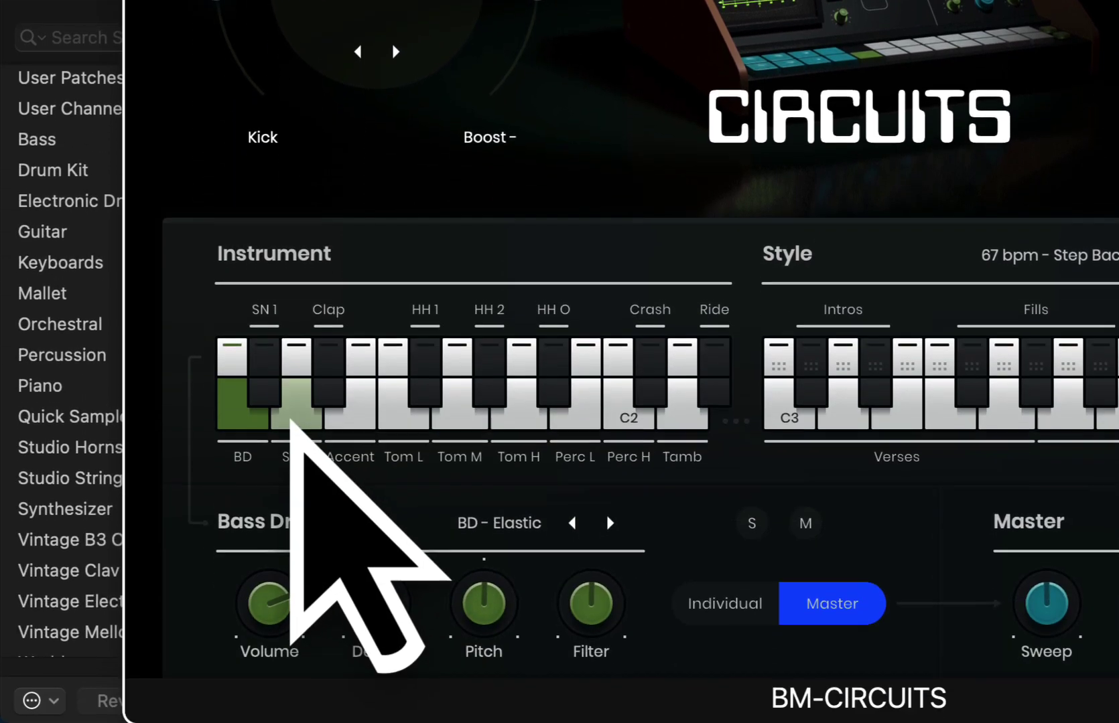
# - Select the second snare, low tom and mid tom in turn, and lower the mid tom's pitch and filter
pyautogui.click(295, 402)
pyautogui.click(387, 402)
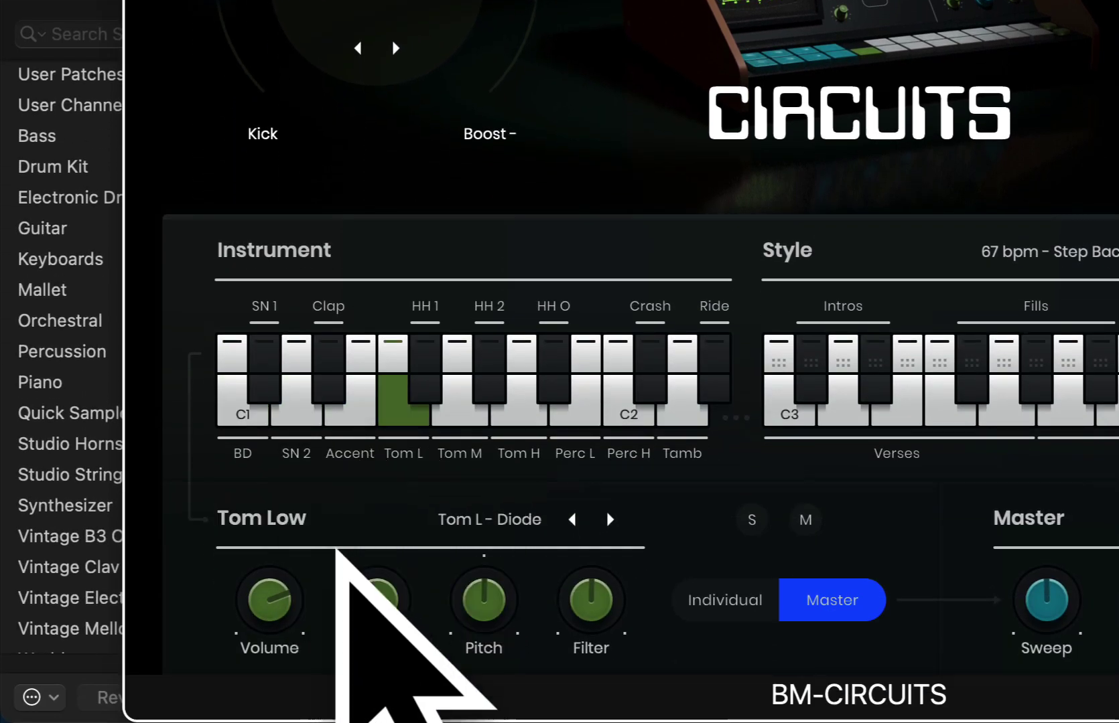
pyautogui.click(469, 399)
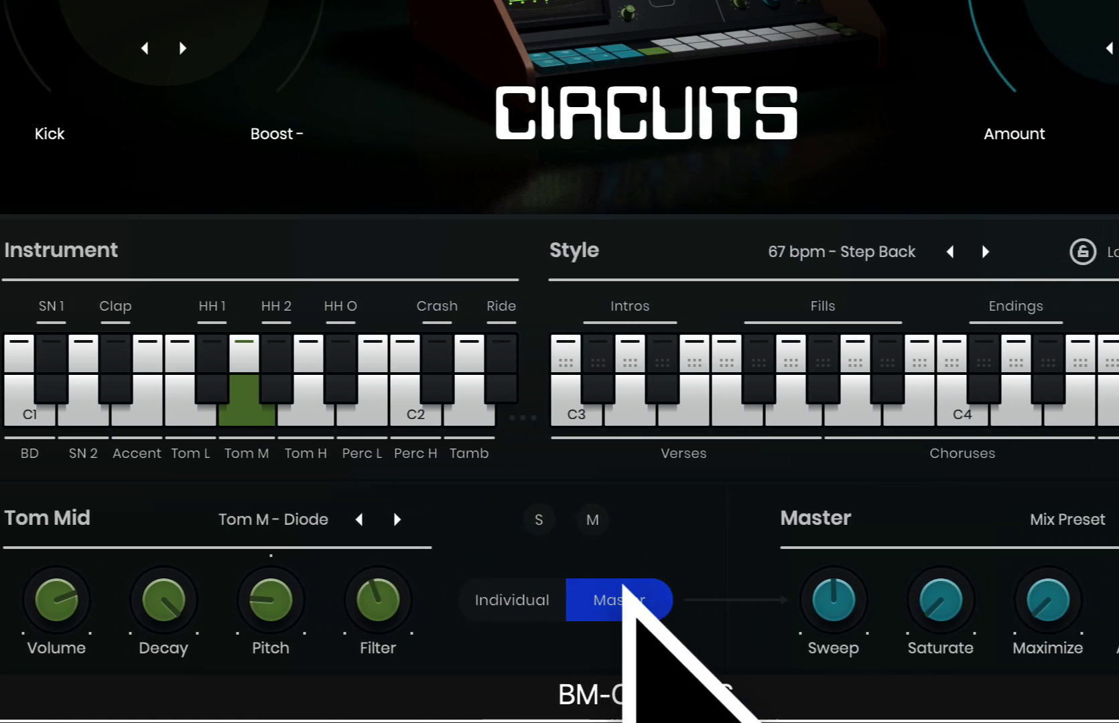
# - Raise the master Sweep and Saturate, and check the ambience options offered under Mix Preset
pyautogui.scroll(-3, 817, 640)
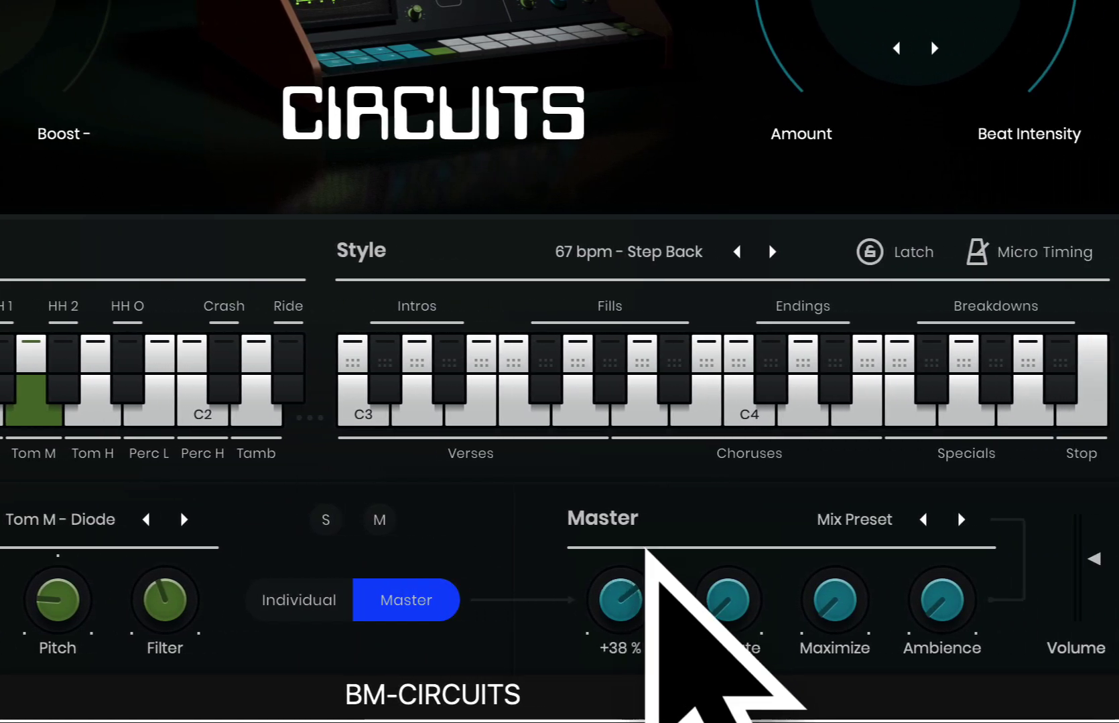
pyautogui.scroll(2, 710, 603)
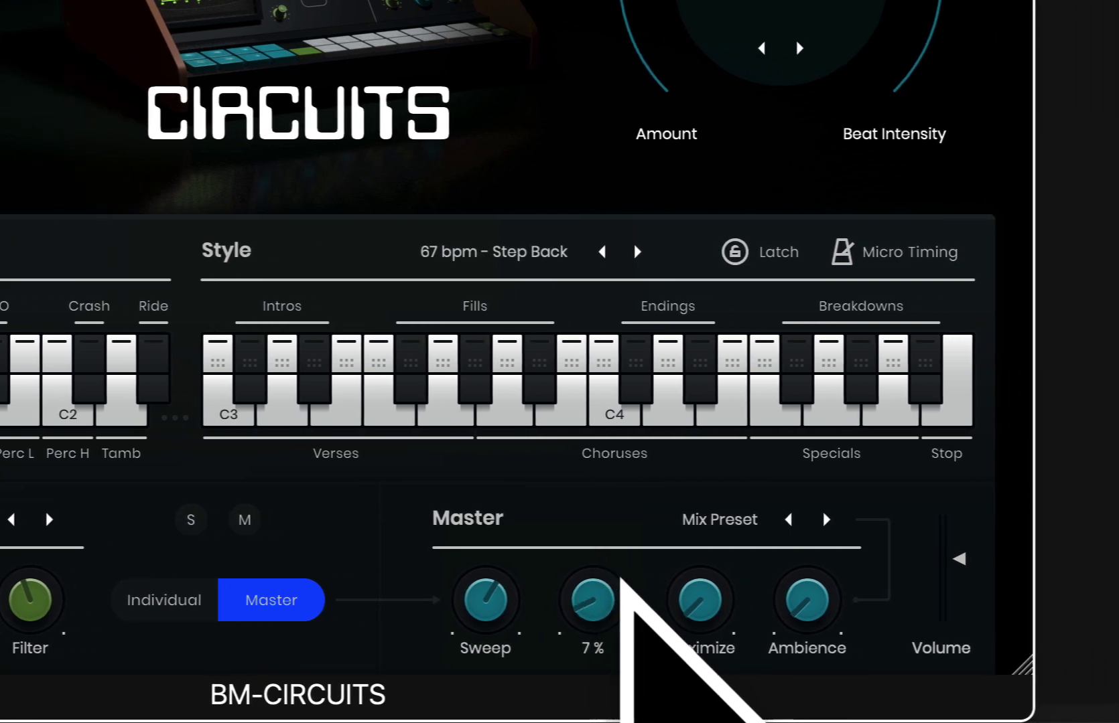
pyautogui.click(690, 526)
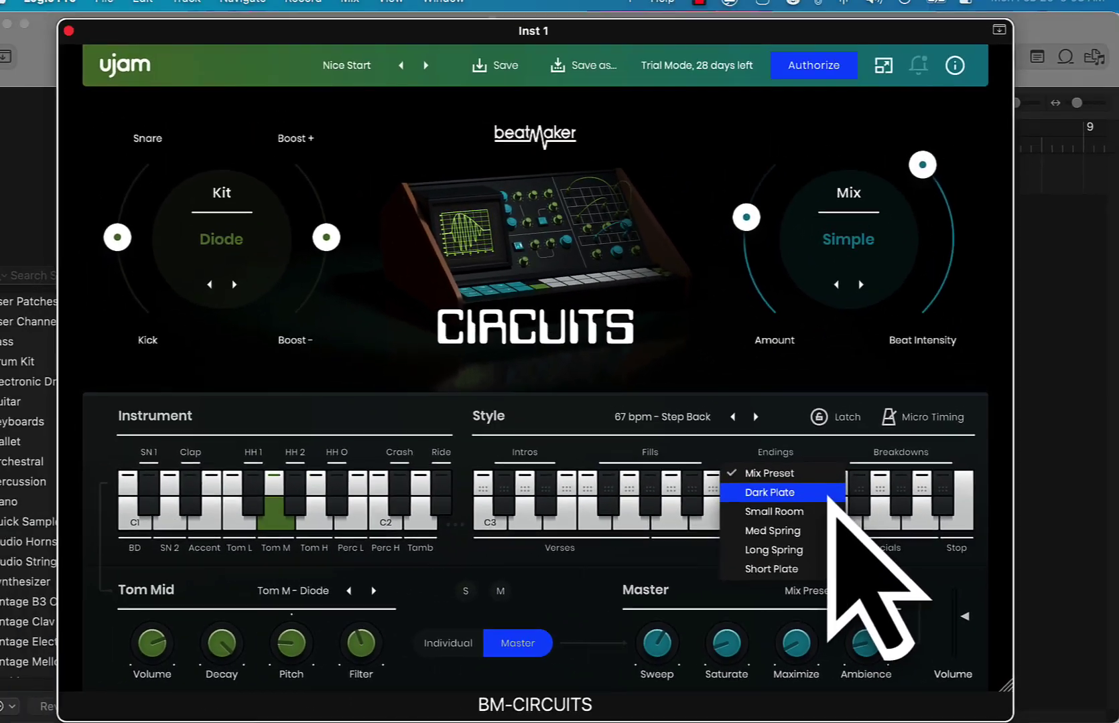
pyautogui.click(580, 367)
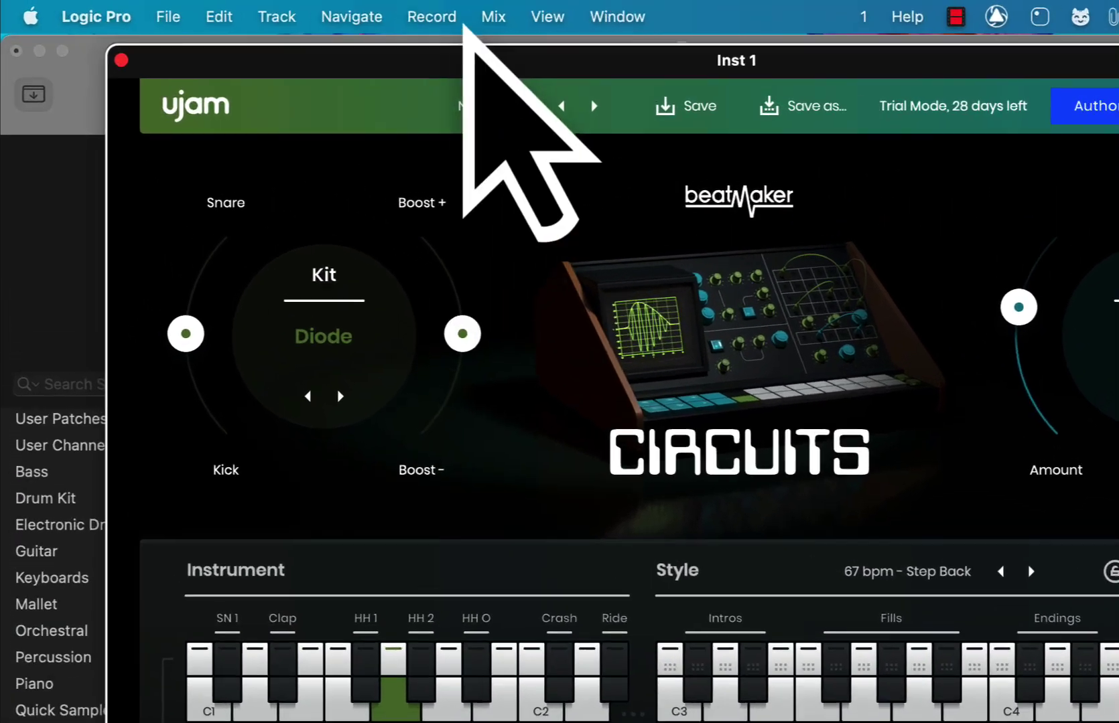
# - Load the AI Catwalk preset from the Legacy factory presets
pyautogui.click(375, 79)
pyautogui.moveTo(373, 102)
pyautogui.moveTo(304, 128)
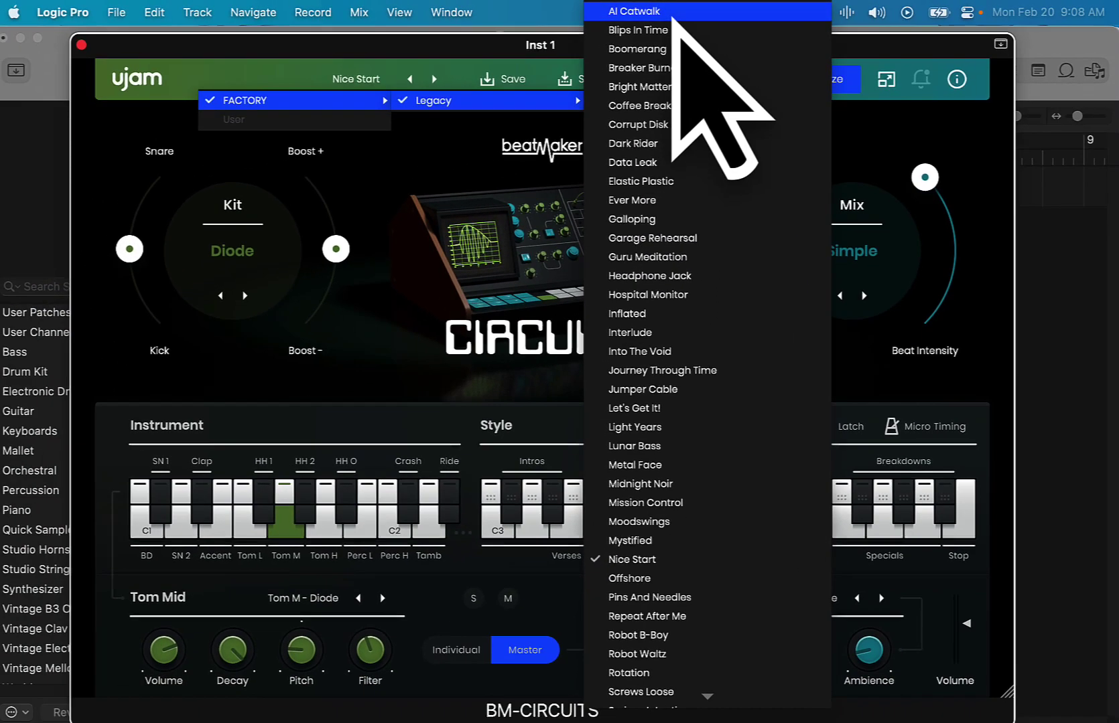
pyautogui.click(573, 18)
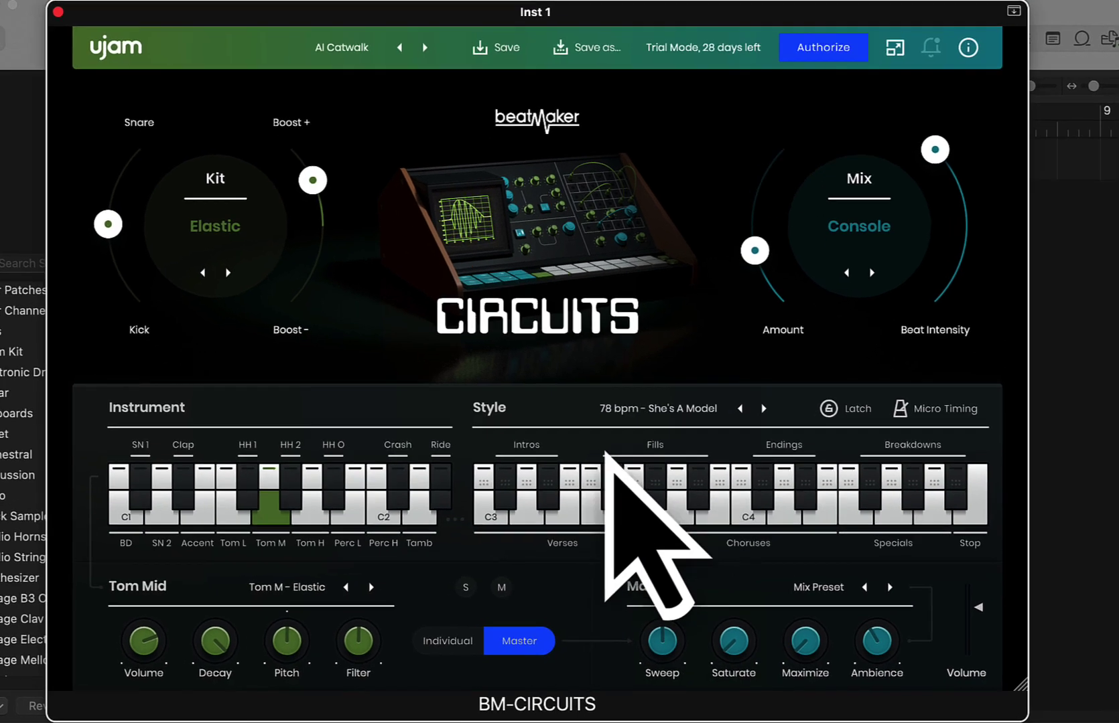
# - Audition two chorus patterns and the C3 verse pattern of the 78 bpm She's A Model style
pyautogui.click(680, 519)
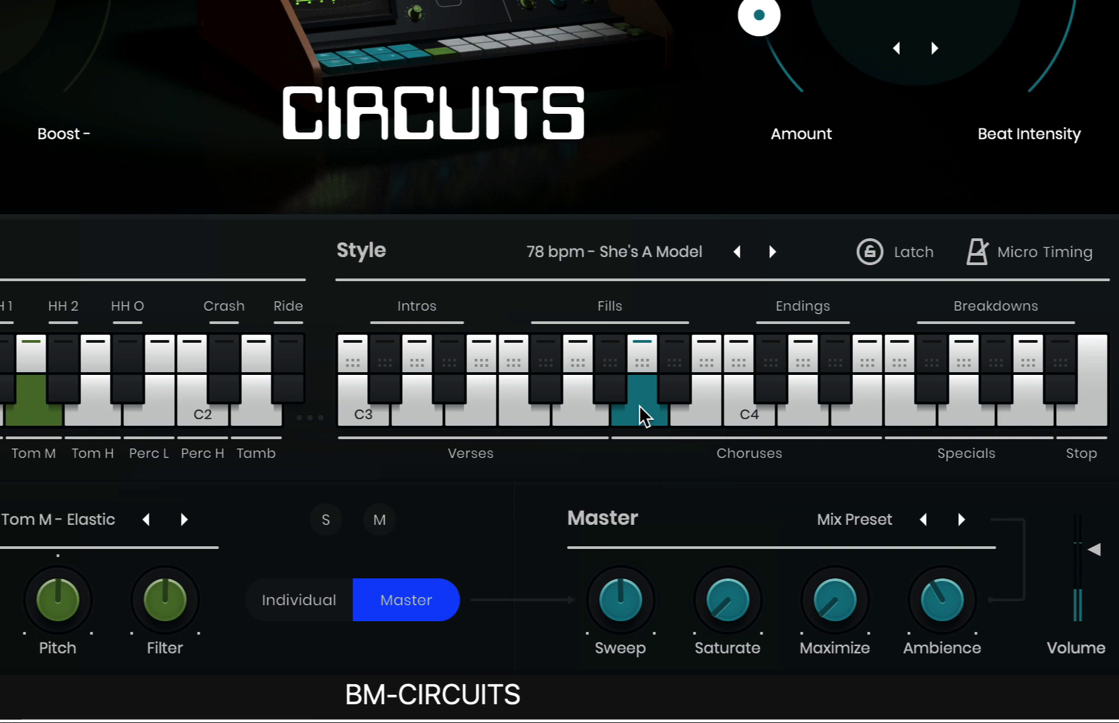
pyautogui.click(802, 405)
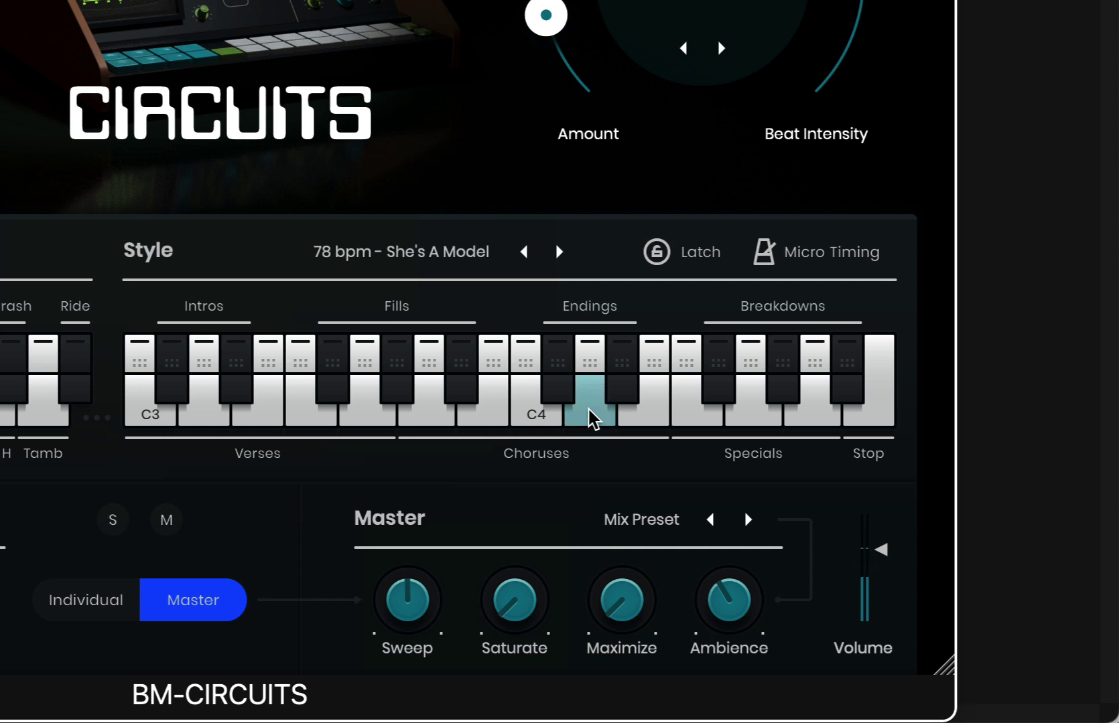
pyautogui.click(139, 355)
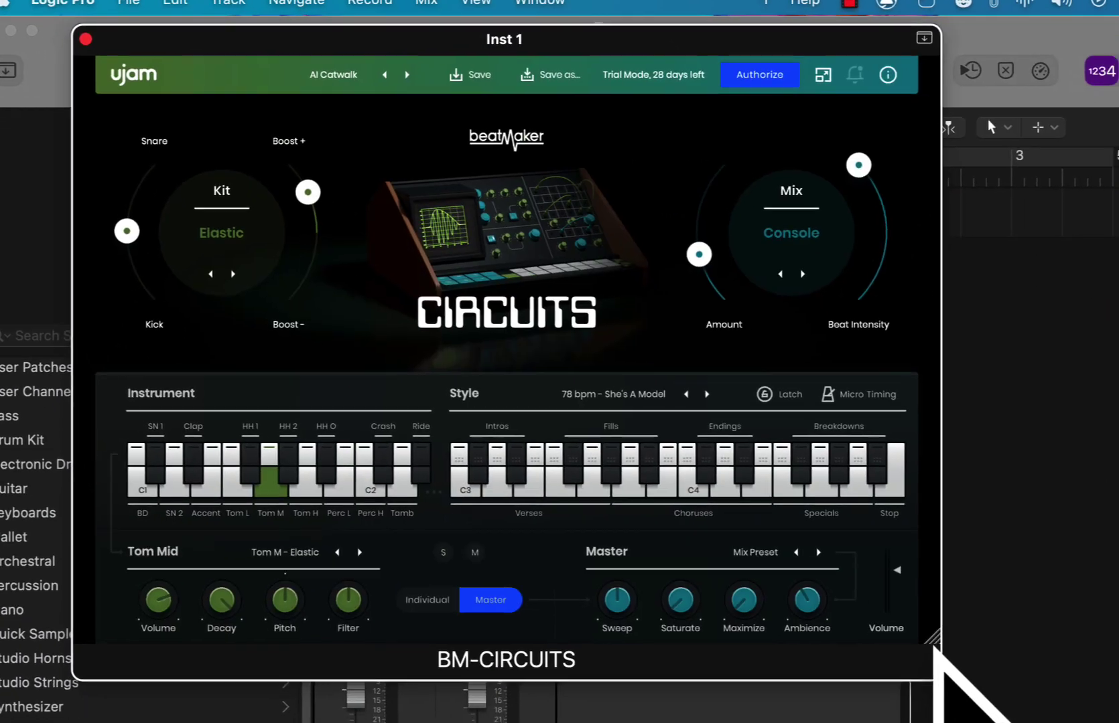
# - Try resizing the plug-in window, and view and close the plug-in's About information
pyautogui.moveTo(935, 649)
pyautogui.mouseDown()
pyautogui.moveTo(901, 660)
pyautogui.moveTo(935, 648)
pyautogui.mouseUp()
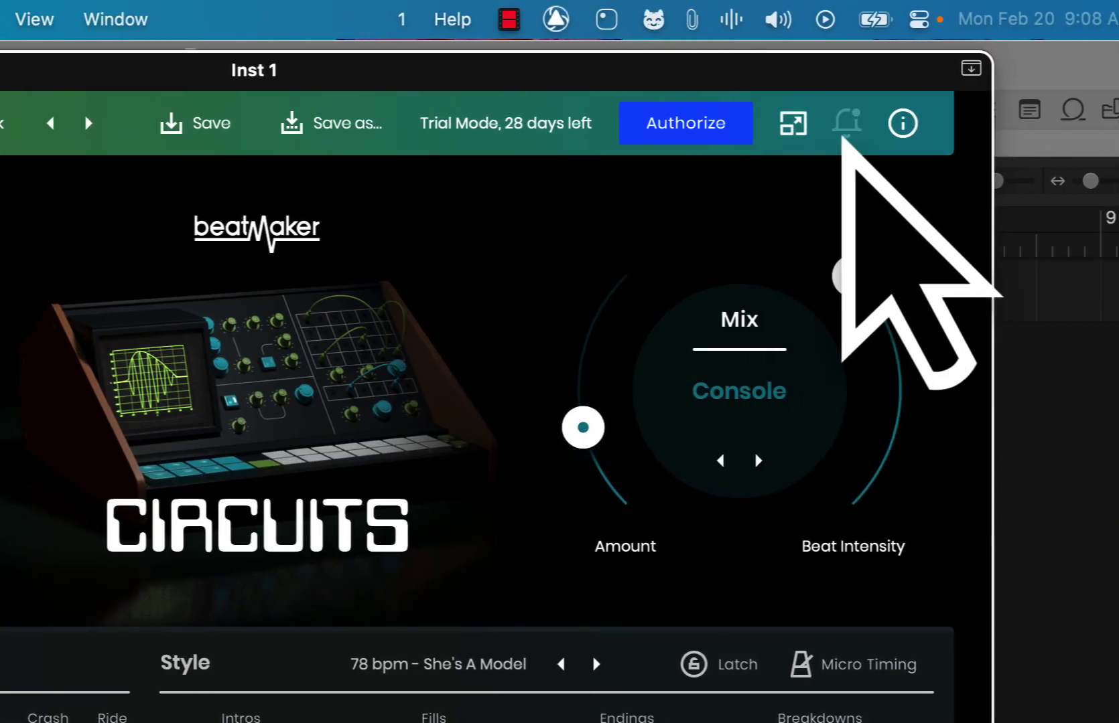
pyautogui.click(1061, 122)
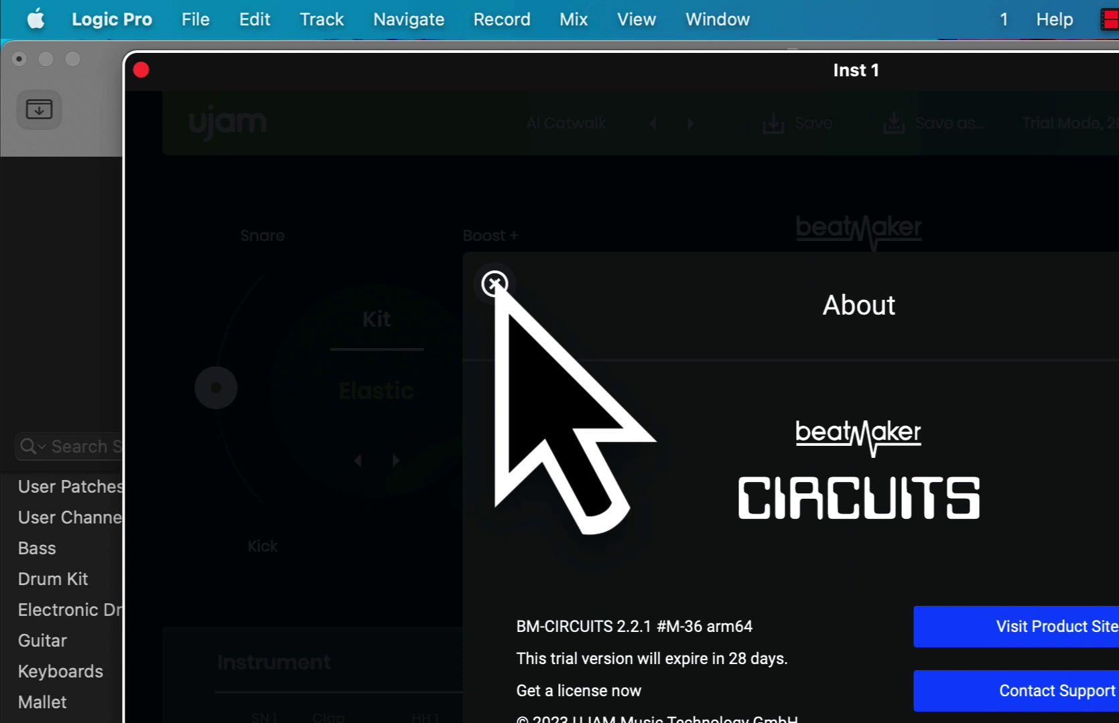
pyautogui.click(0, 282)
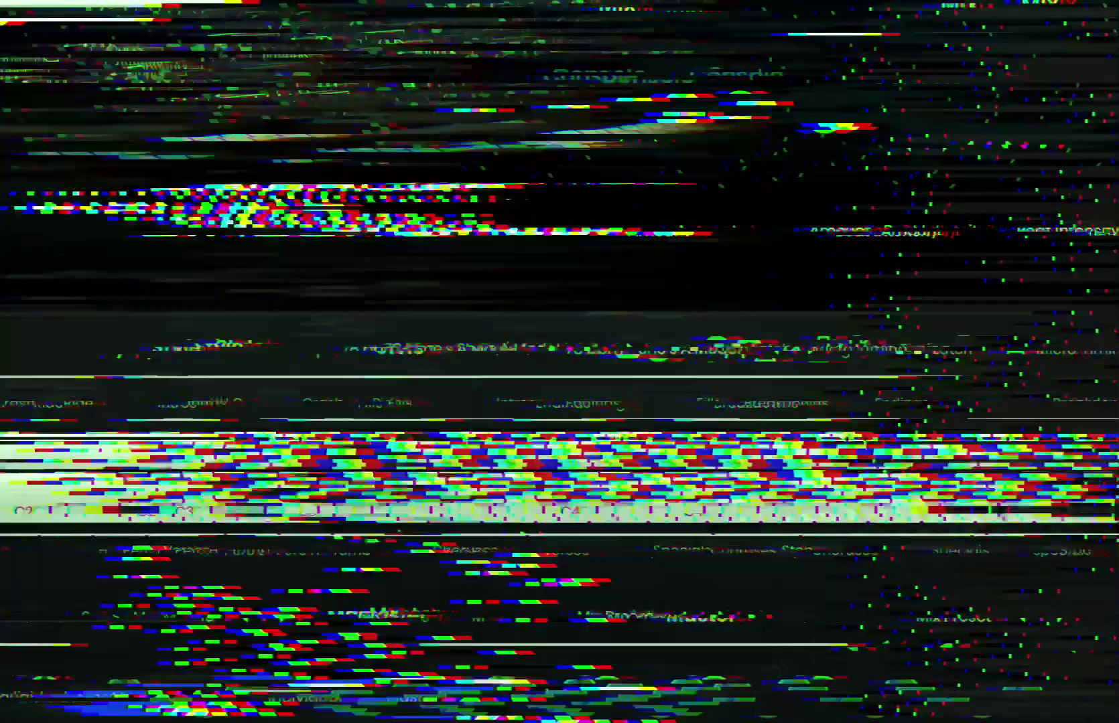
# - With Latch on, play the first and last verse patterns and leave the first chorus pattern running
pyautogui.click(803, 722)
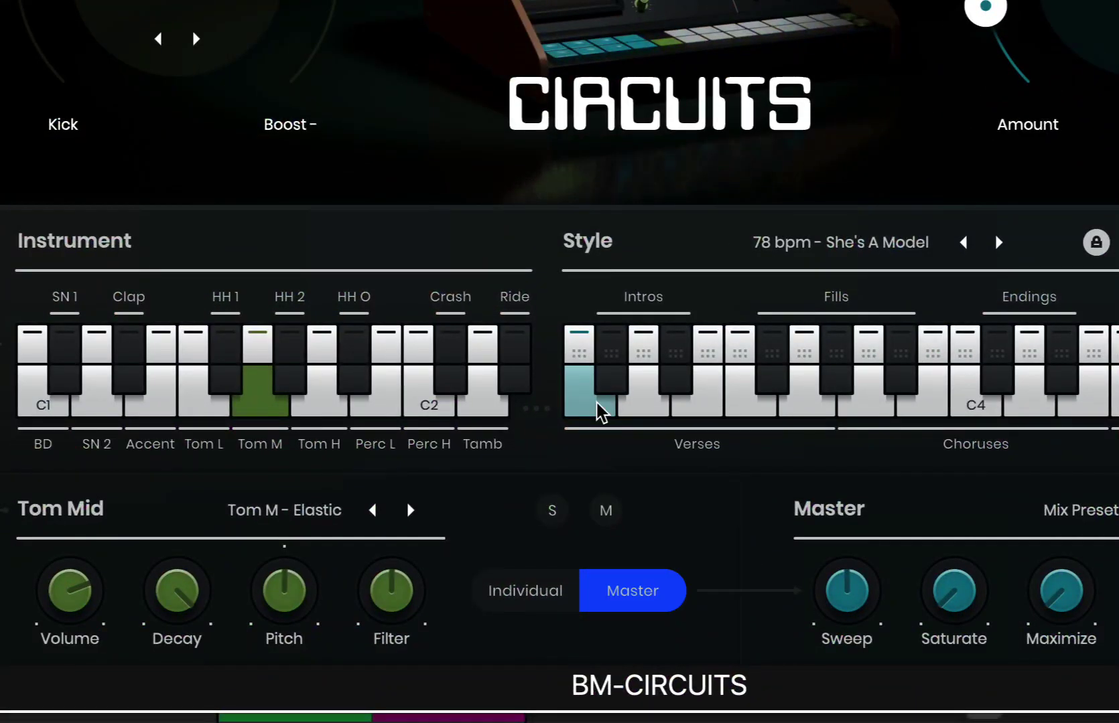
pyautogui.click(809, 405)
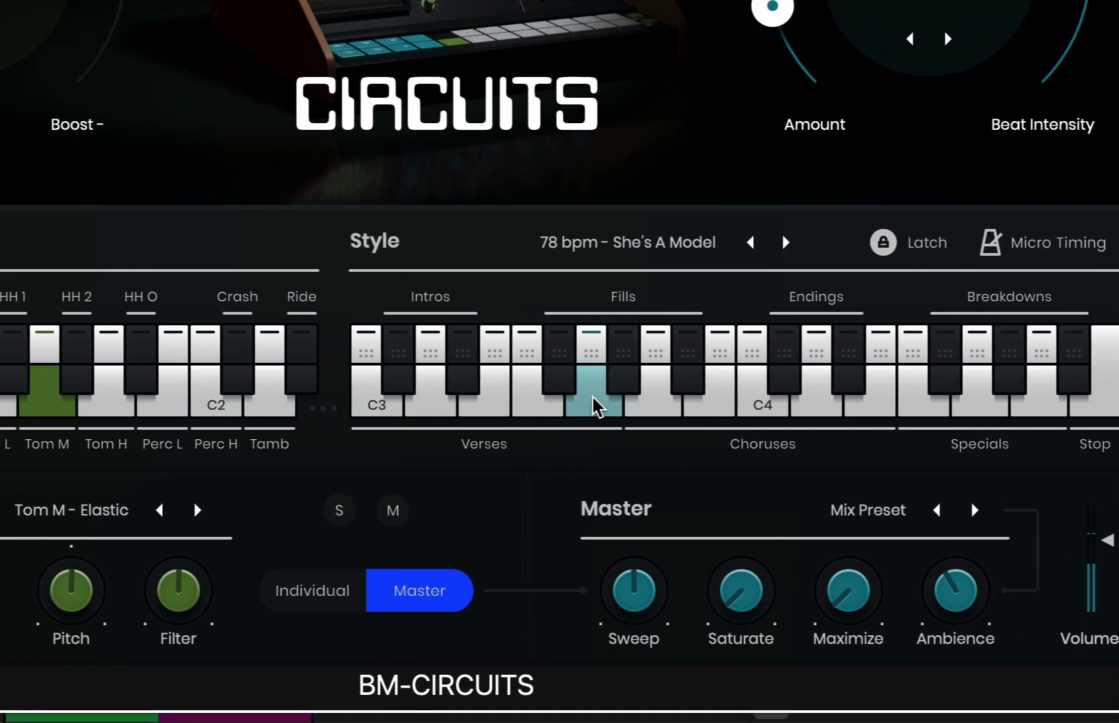
pyautogui.click(665, 405)
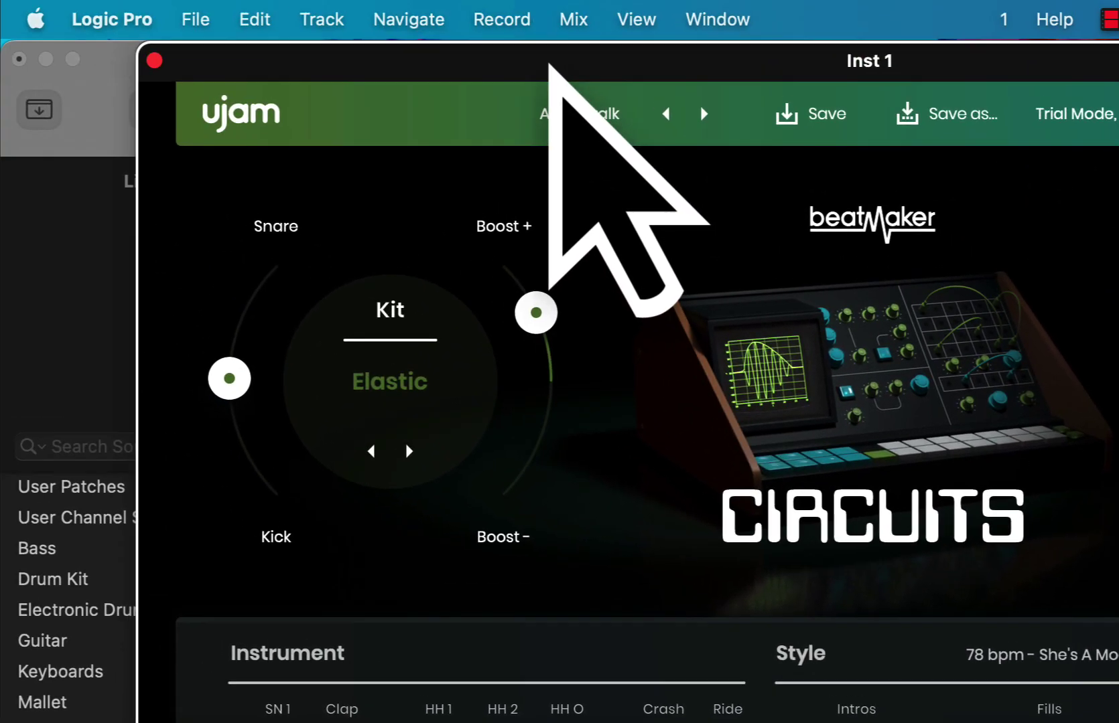
# - Reposition the plug-in window, bring the kit's boost back to neutral and try its Snare/Kick balance towards Kick
pyautogui.moveTo(549, 65); pyautogui.dragTo(544, 75)
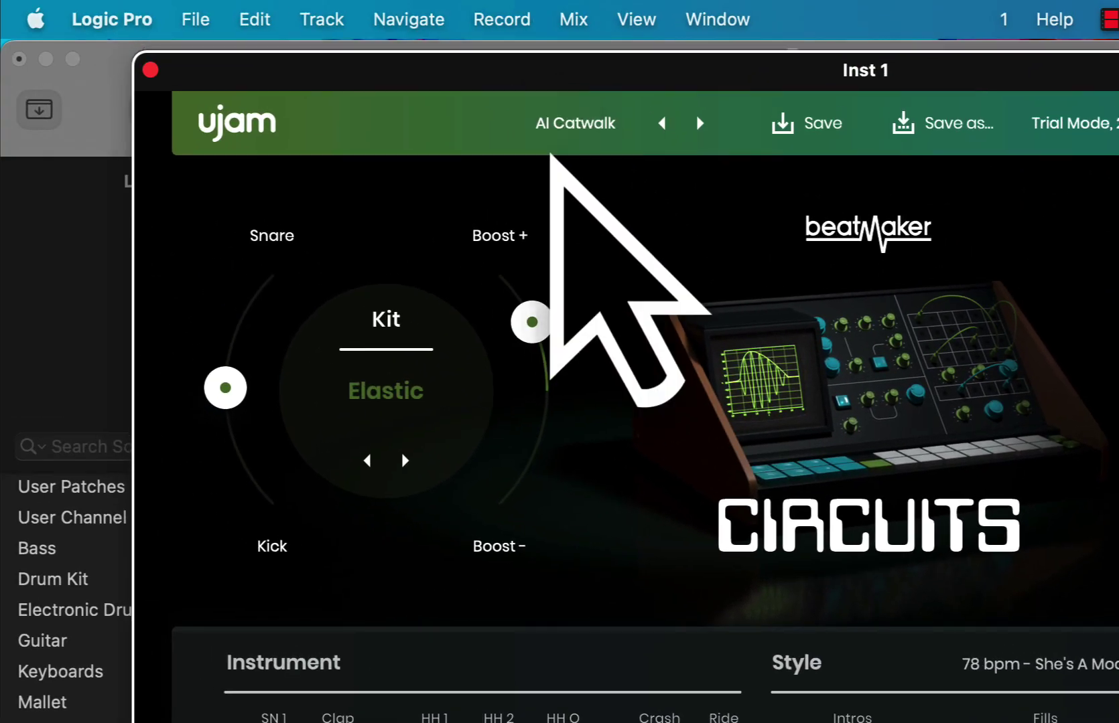
pyautogui.moveTo(534, 334); pyautogui.dragTo(512, 399)
pyautogui.moveTo(227, 392); pyautogui.dragTo(345, 588)
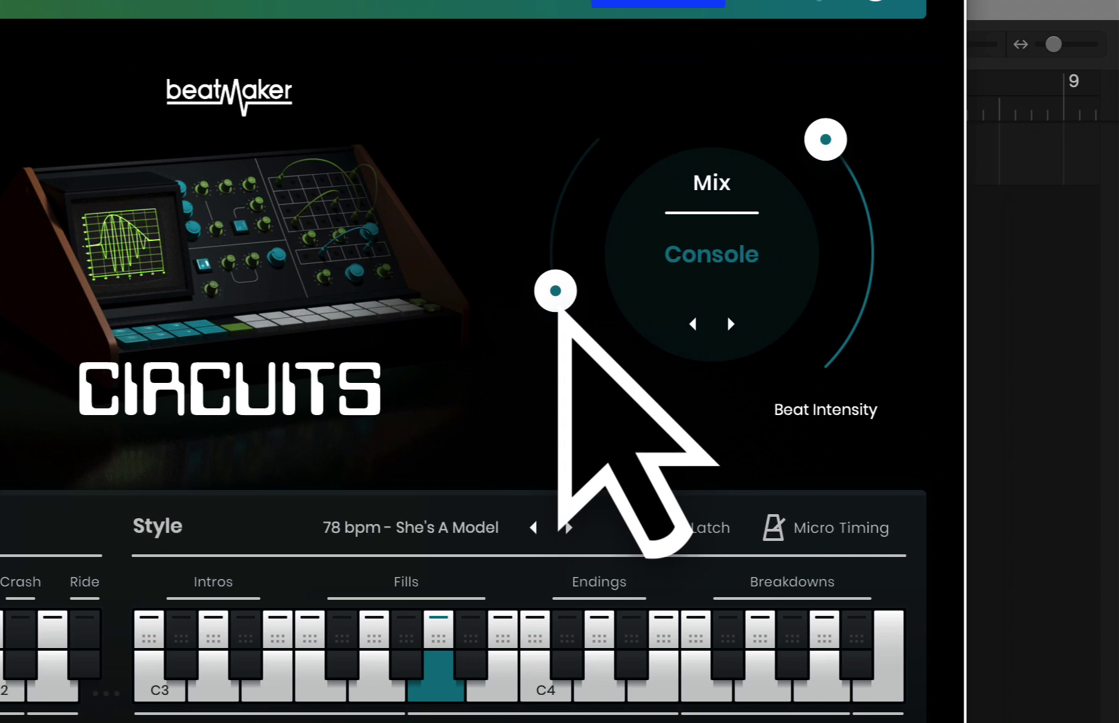
# - Raise the mix Amount and lower Beat Intensity while the pattern plays, and switch the mix from Console to Whirlwind
pyautogui.moveTo(556, 298); pyautogui.dragTo(613, 168)
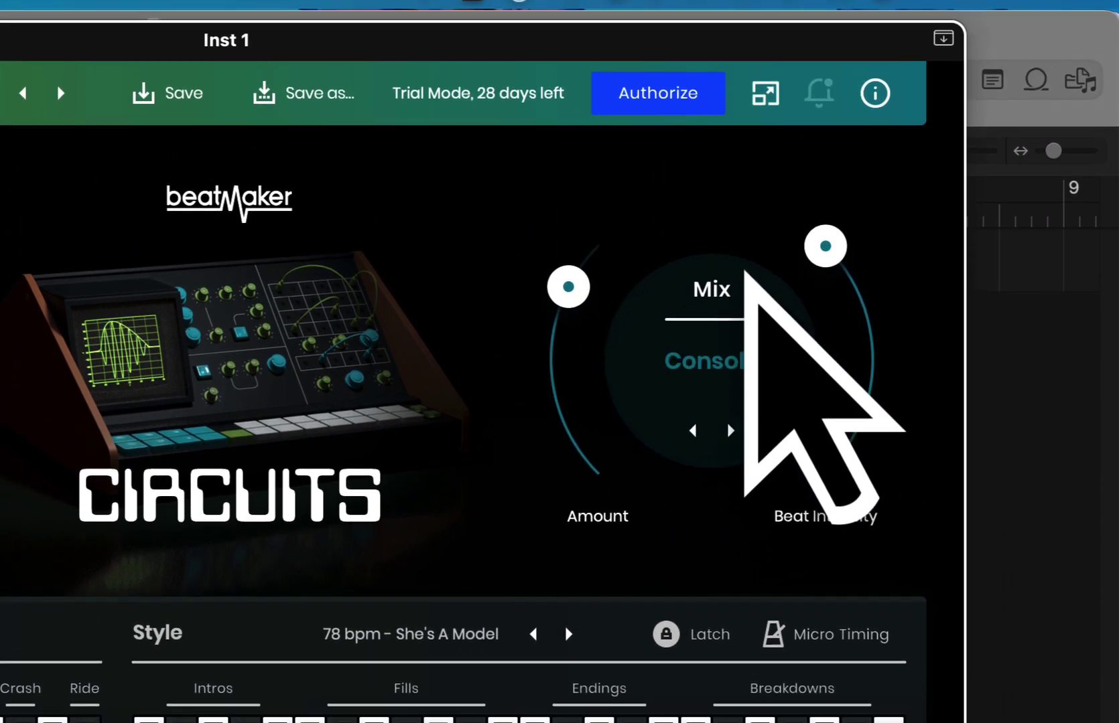
pyautogui.moveTo(826, 148); pyautogui.dragTo(870, 287)
pyautogui.click(730, 326)
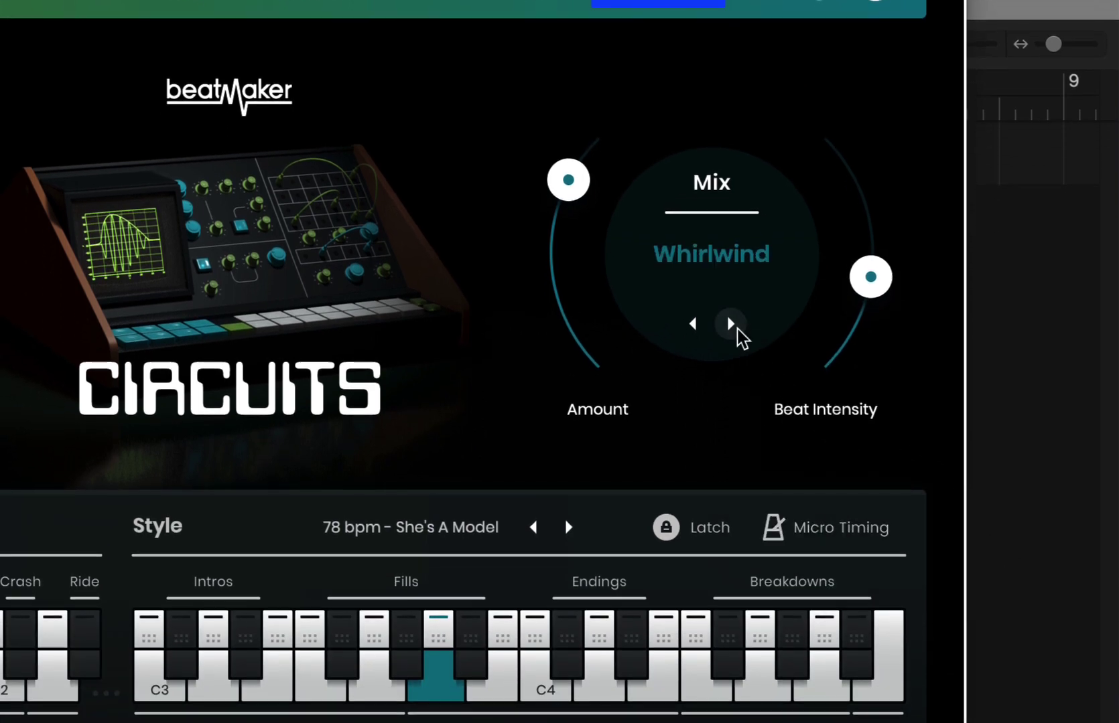
pyautogui.click(736, 281)
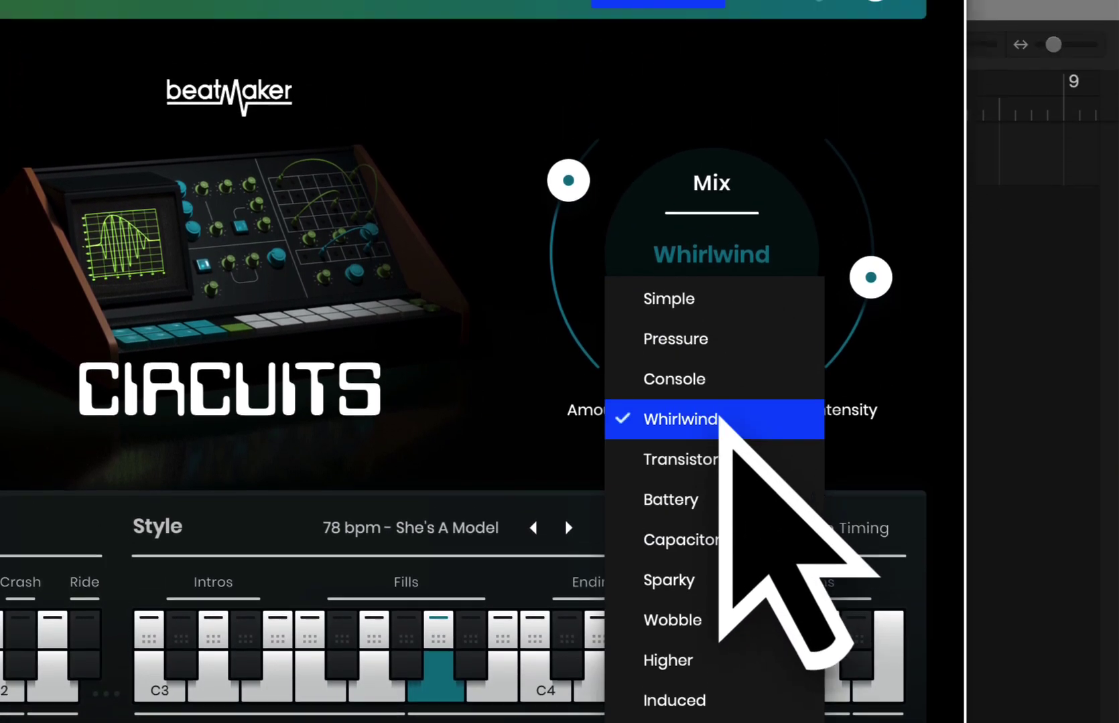
pyautogui.click(717, 281)
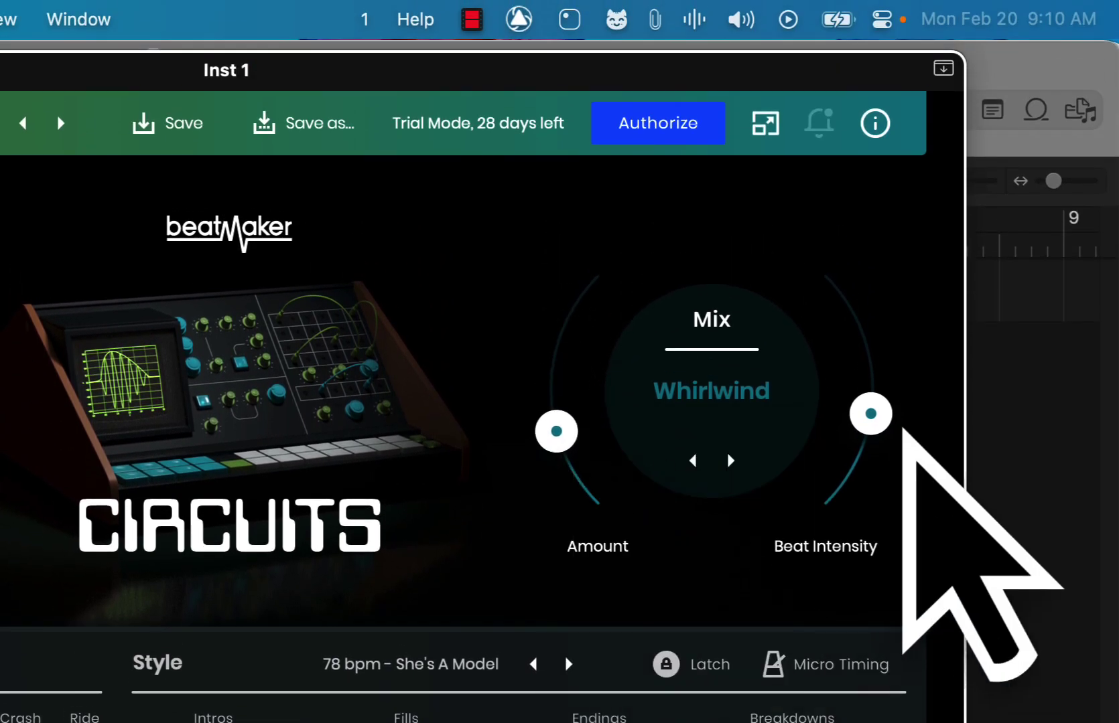
# - Raise Beat Intensity and change the mix to Transistor
pyautogui.moveTo(871, 412); pyautogui.dragTo(858, 320)
pyautogui.click(752, 400)
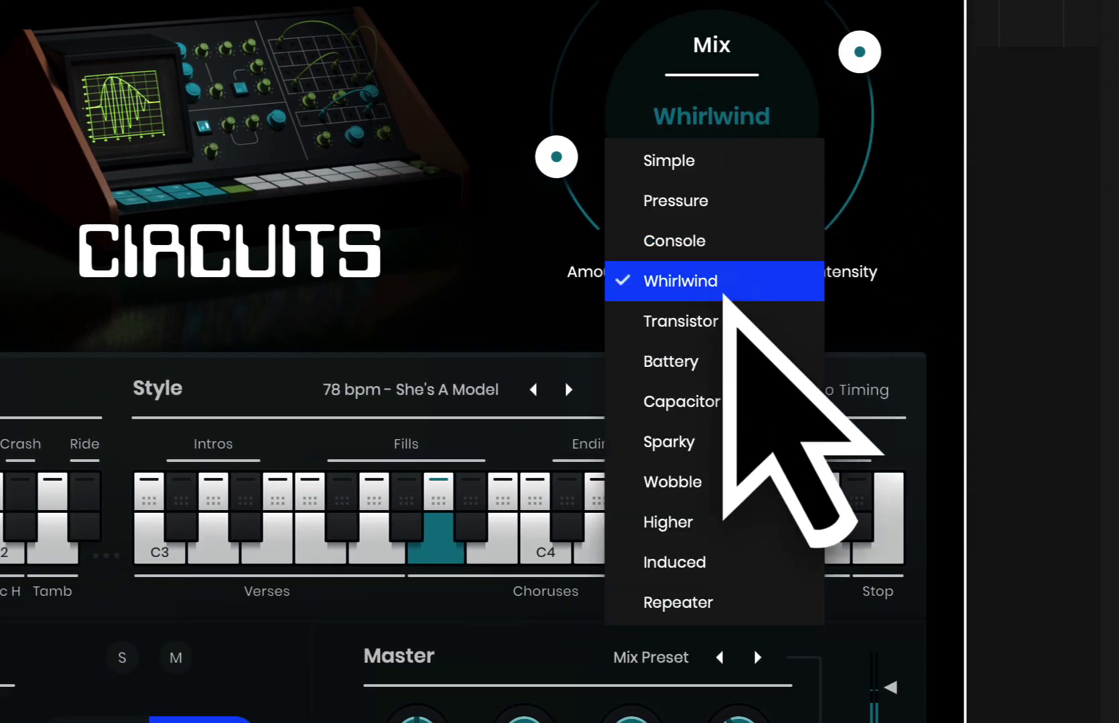
pyautogui.click(749, 320)
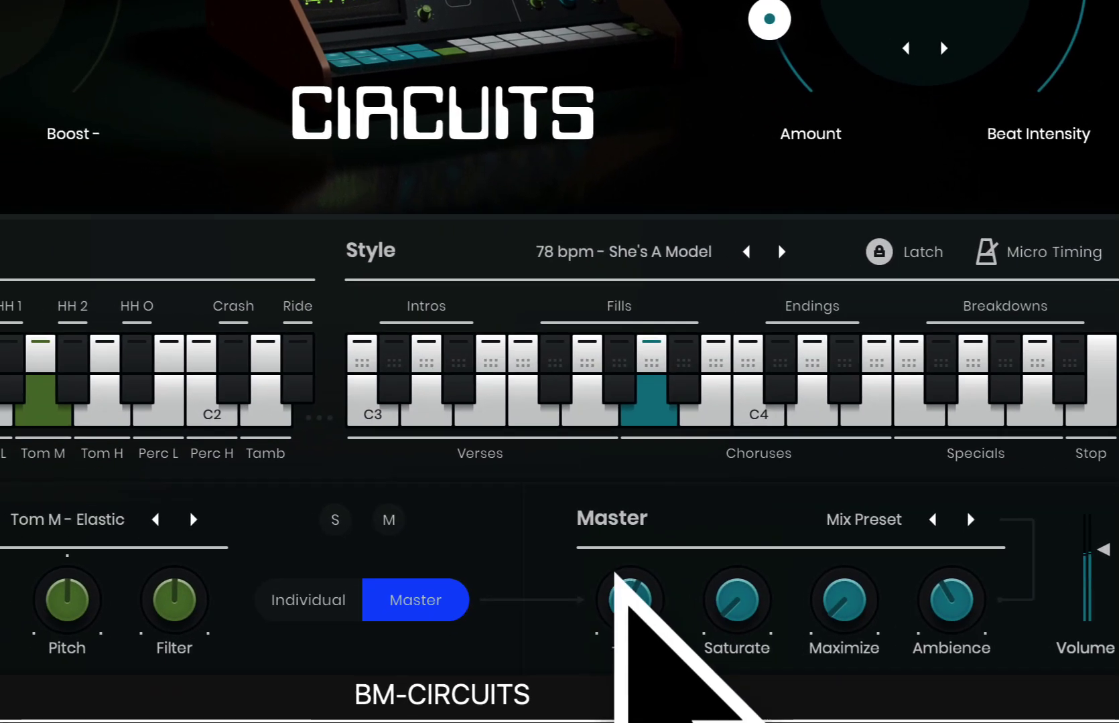
# - Try the master Sweep on the playing pattern and move the plug-in window to check the project tempo
pyautogui.moveTo(614, 572); pyautogui.dragTo(637, 699)
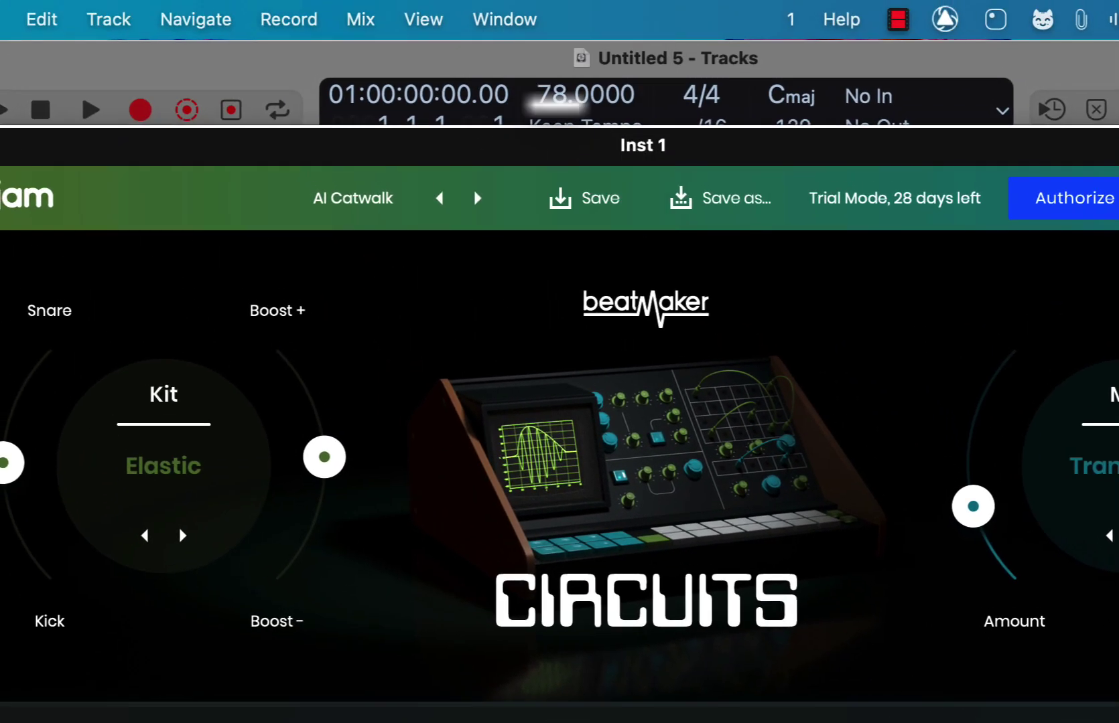
pyautogui.moveTo(450, 0); pyautogui.dragTo(450, 0)
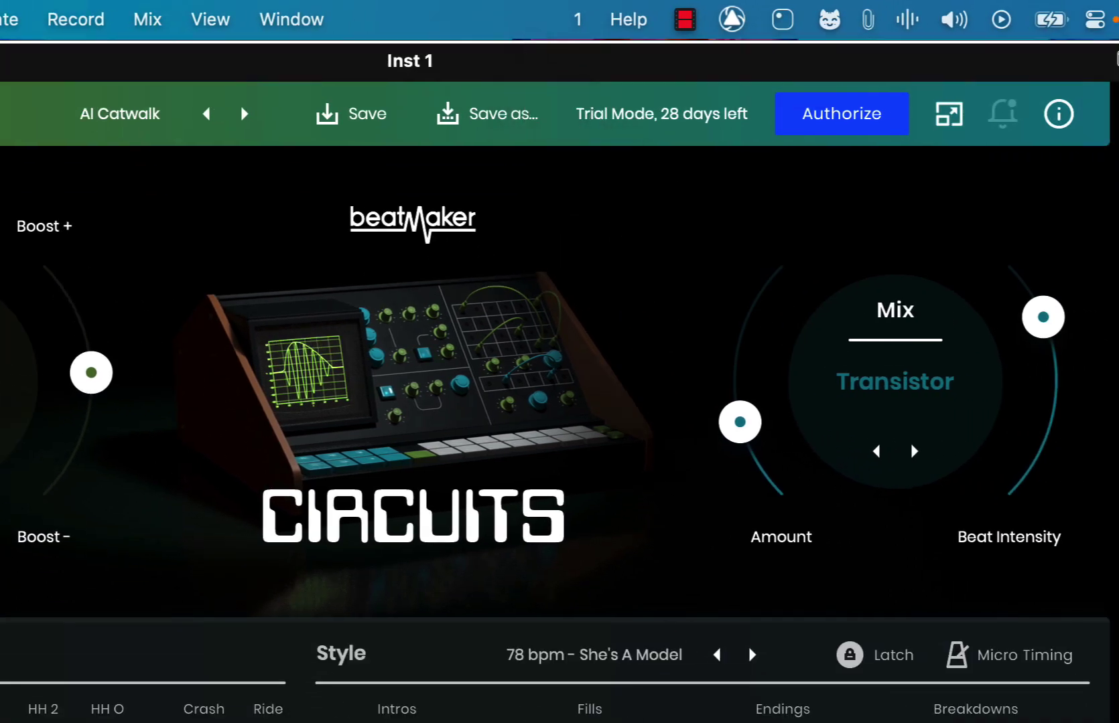
# - Switch through the presets Blips In Time, Boomerang, Breaker Burnout and Bright Matter, listening to each one
pyautogui.click(245, 114)
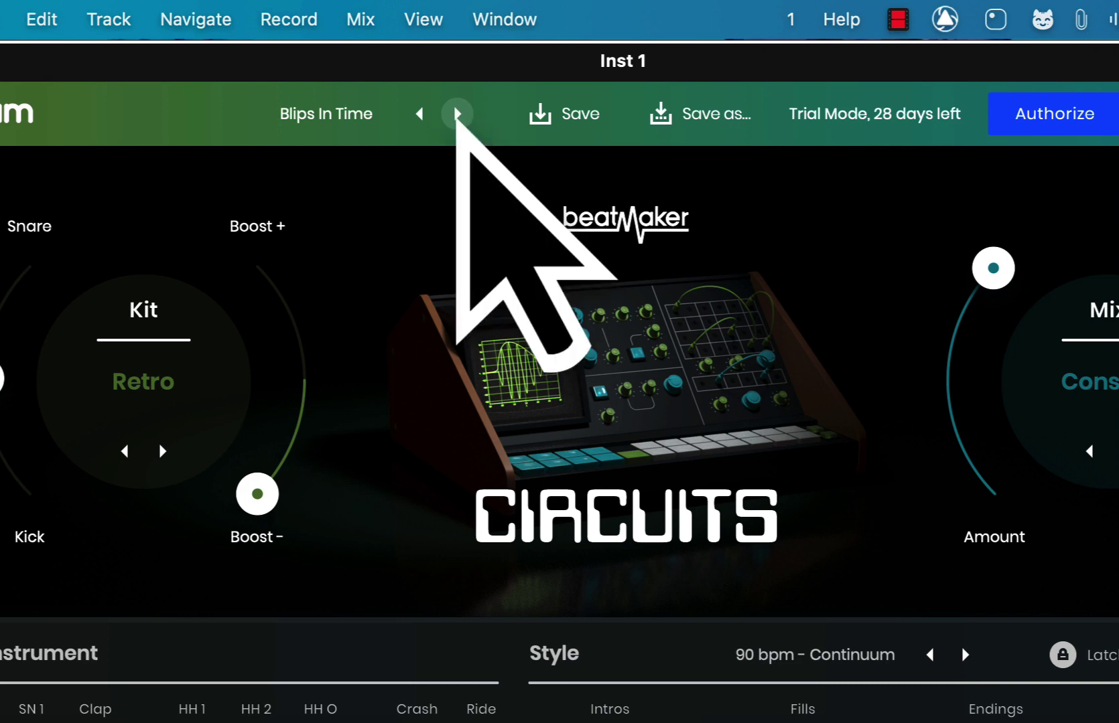
pyautogui.click(457, 114)
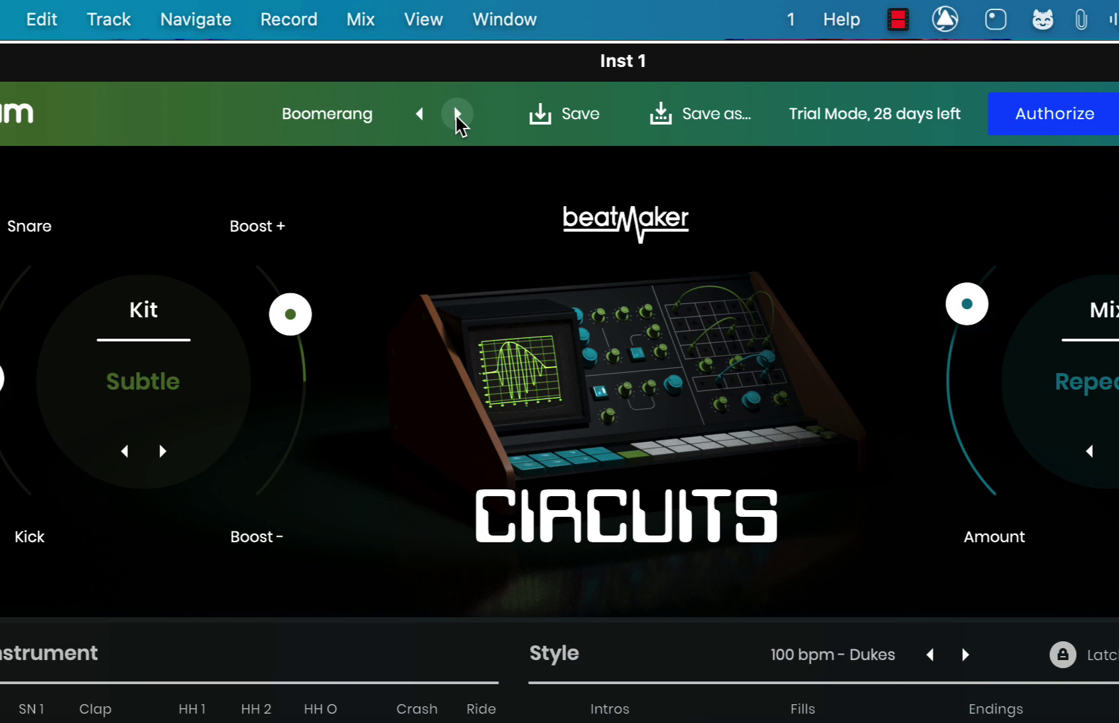
pyautogui.click(457, 114)
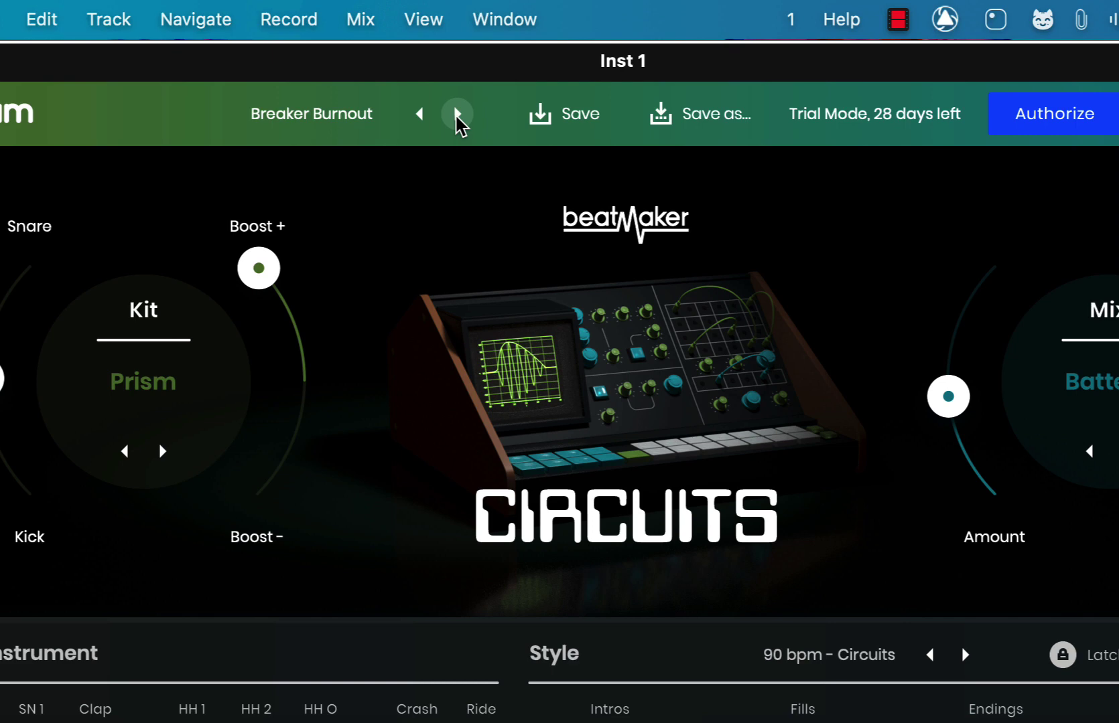
pyautogui.click(456, 114)
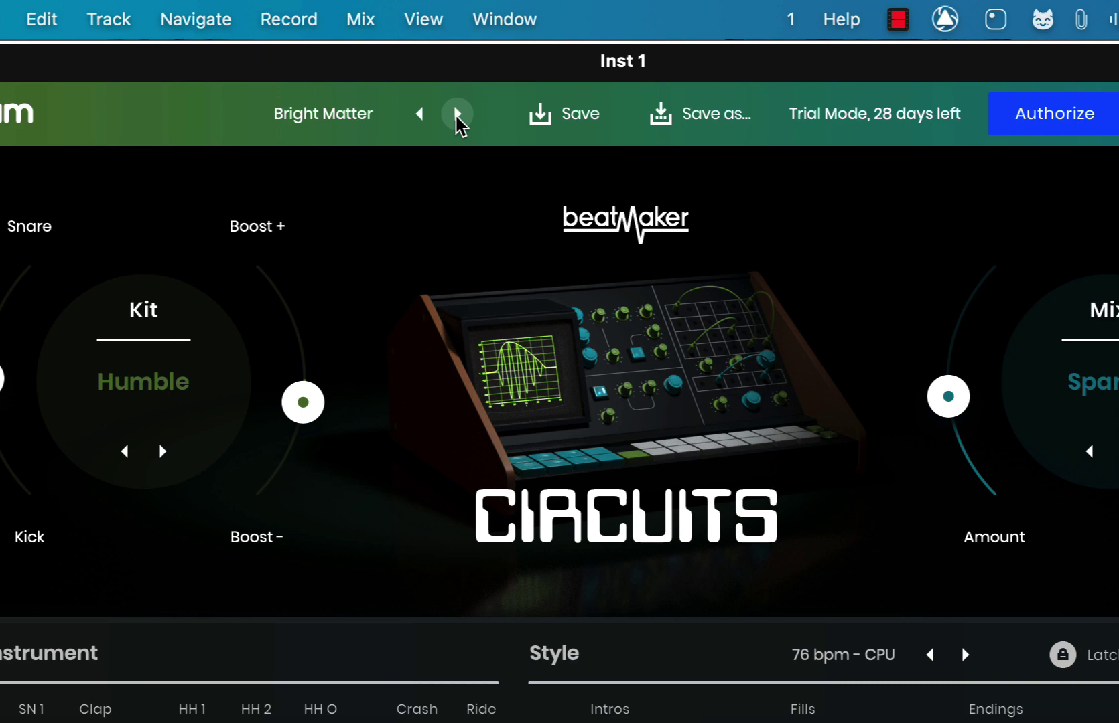
# - Switch through the presets Corrupt Disk, Dark Rider, Data Leak and Elastic Plastic, listening to each one
pyautogui.click(456, 114)
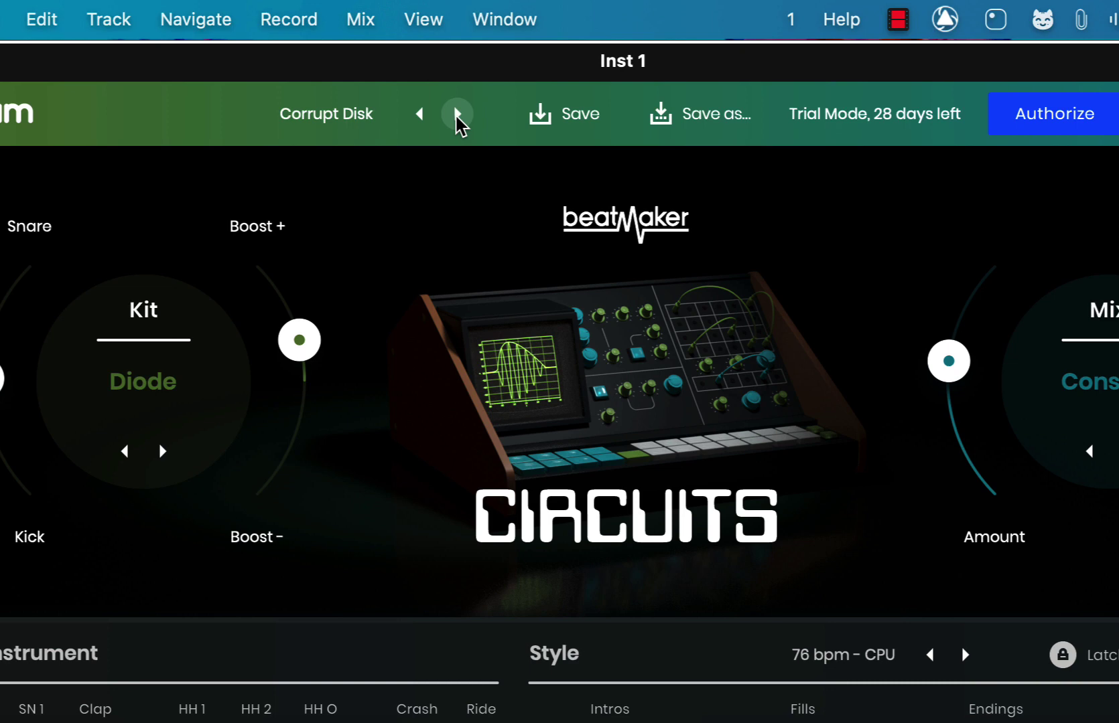
pyautogui.click(456, 114)
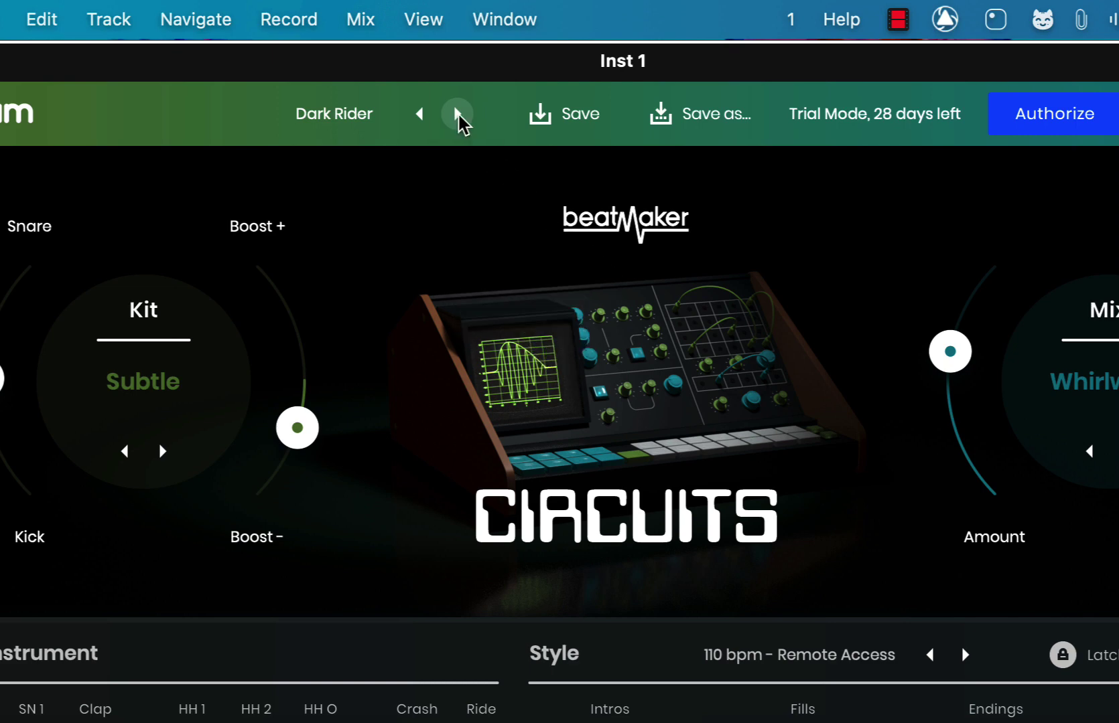
pyautogui.click(456, 114)
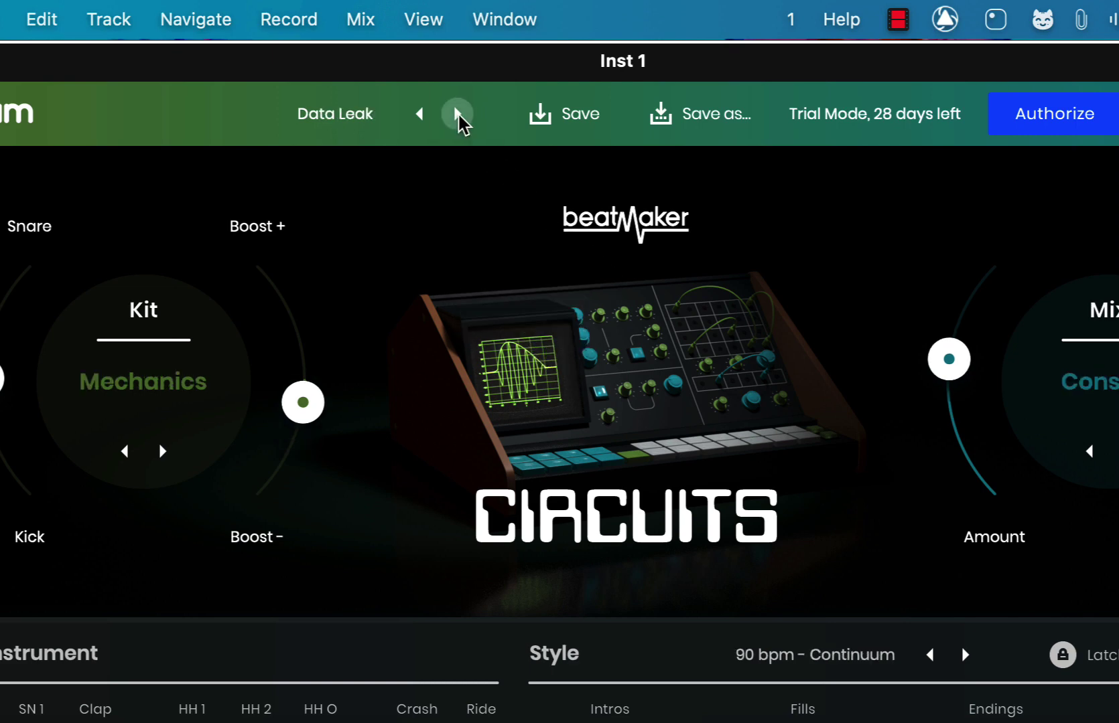
pyautogui.click(457, 113)
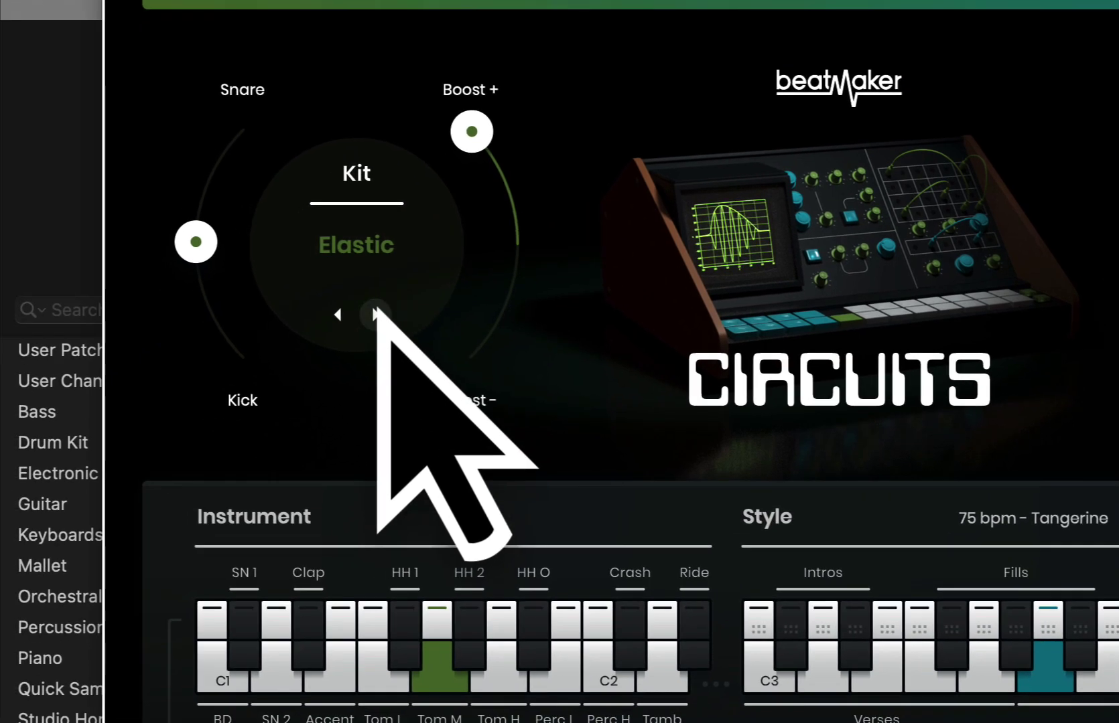
# - Change the kit to Retro, return its Boost to neutral, and move on to the Transformer kit
pyautogui.click(179, 440)
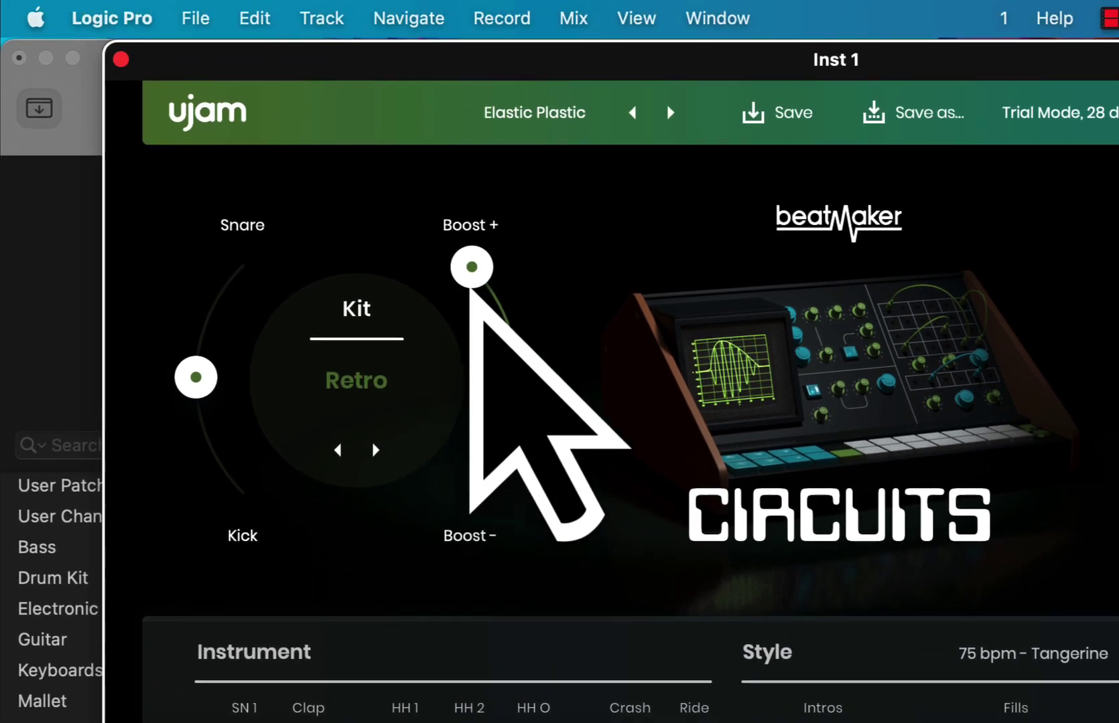
pyautogui.moveTo(472, 131); pyautogui.dragTo(458, 314)
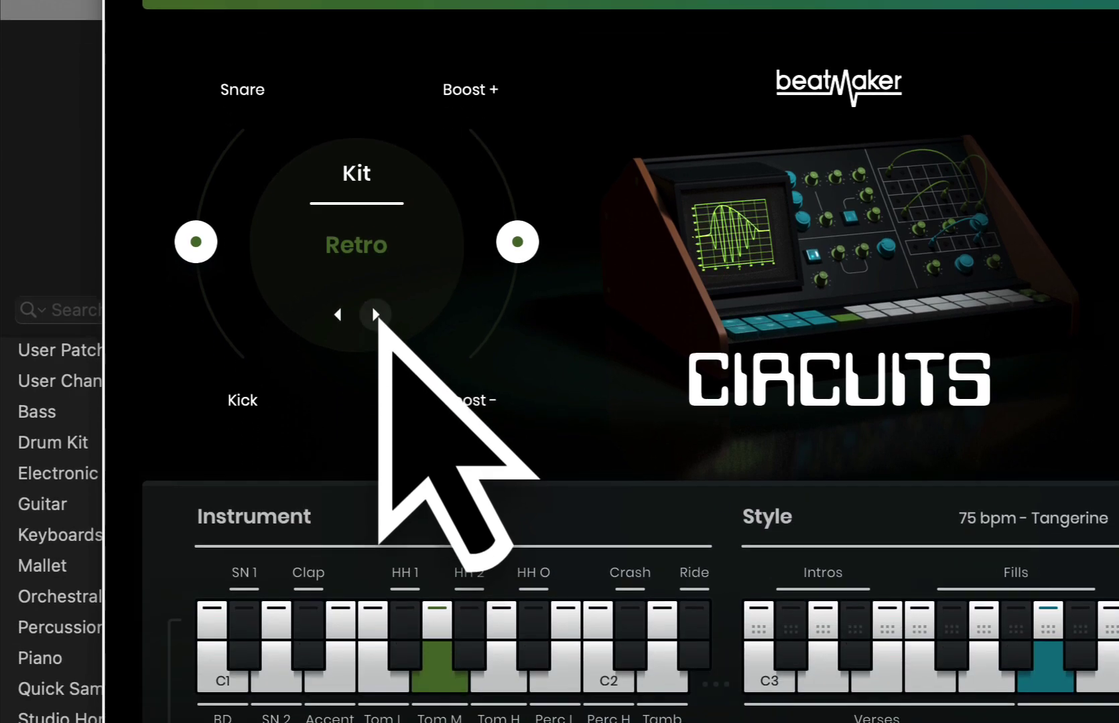
pyautogui.click(376, 452)
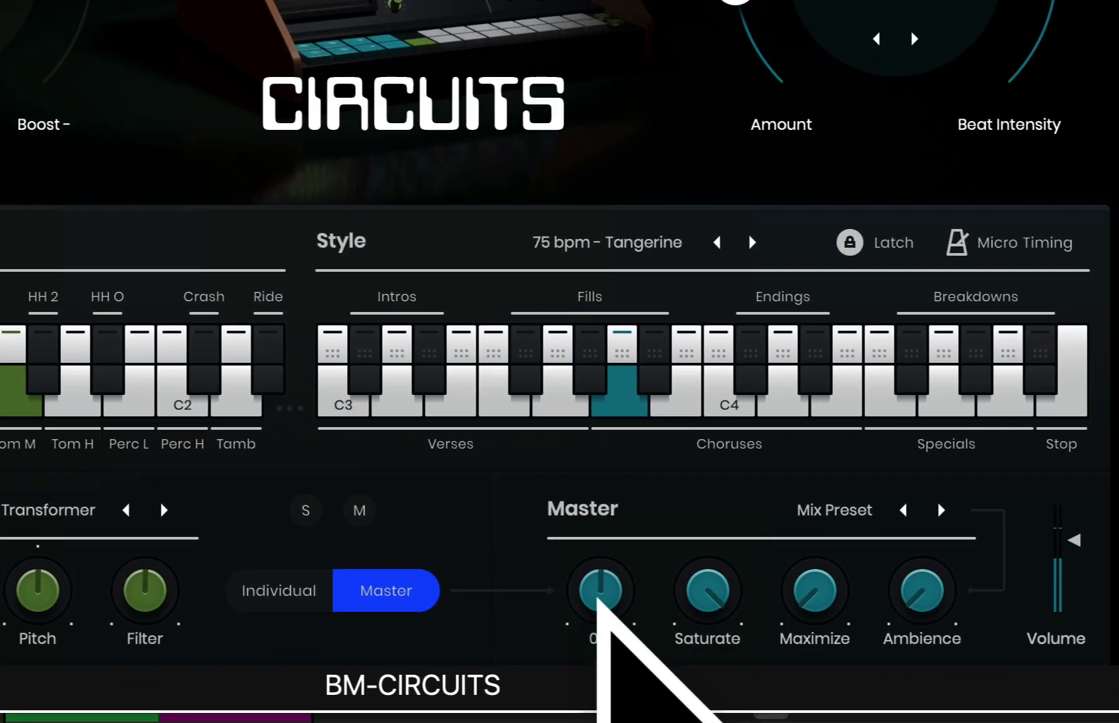
# - Try the master Sweep on the playing pattern, lowering it to about -58 % and returning it to centre
pyautogui.moveTo(605, 620); pyautogui.dragTo(603, 680)
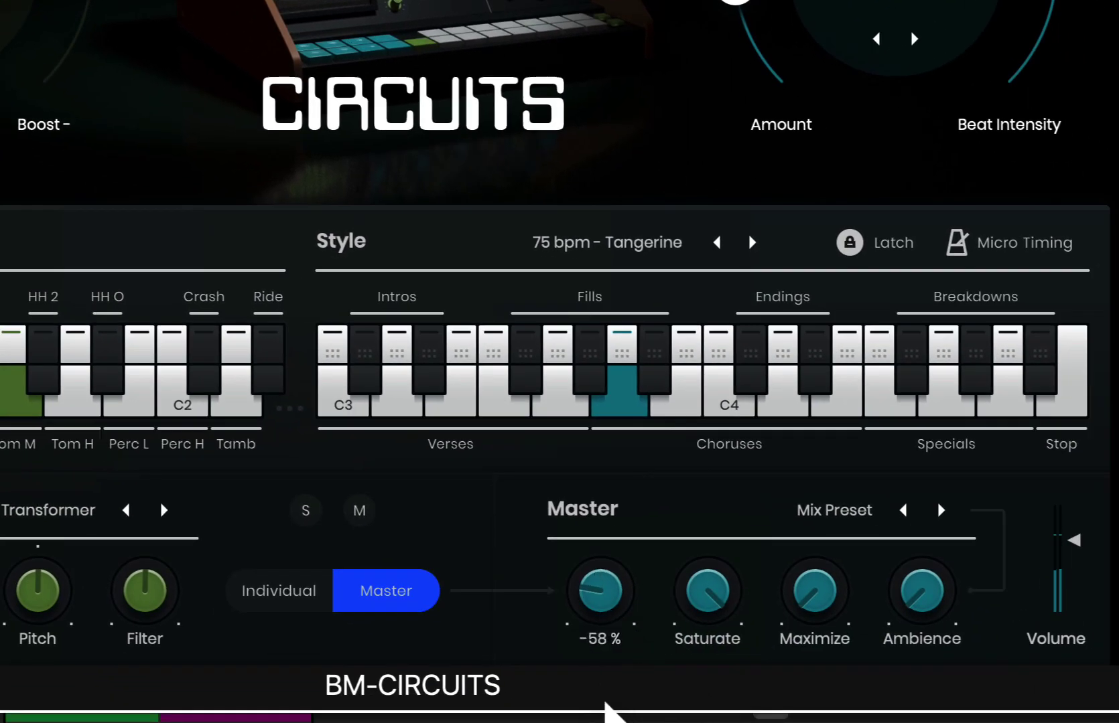
pyautogui.moveTo(606, 720); pyautogui.dragTo(588, 594)
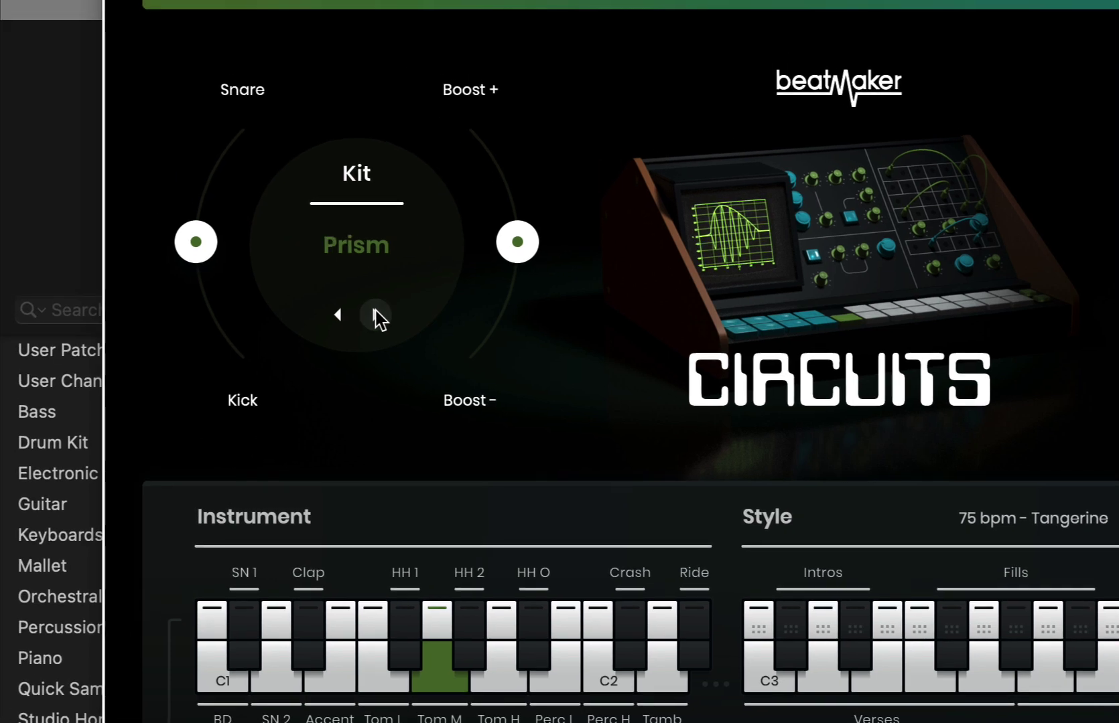
# - Audition the Mechanics and Subtle kits and settle on the Diode kit
pyautogui.click(376, 315)
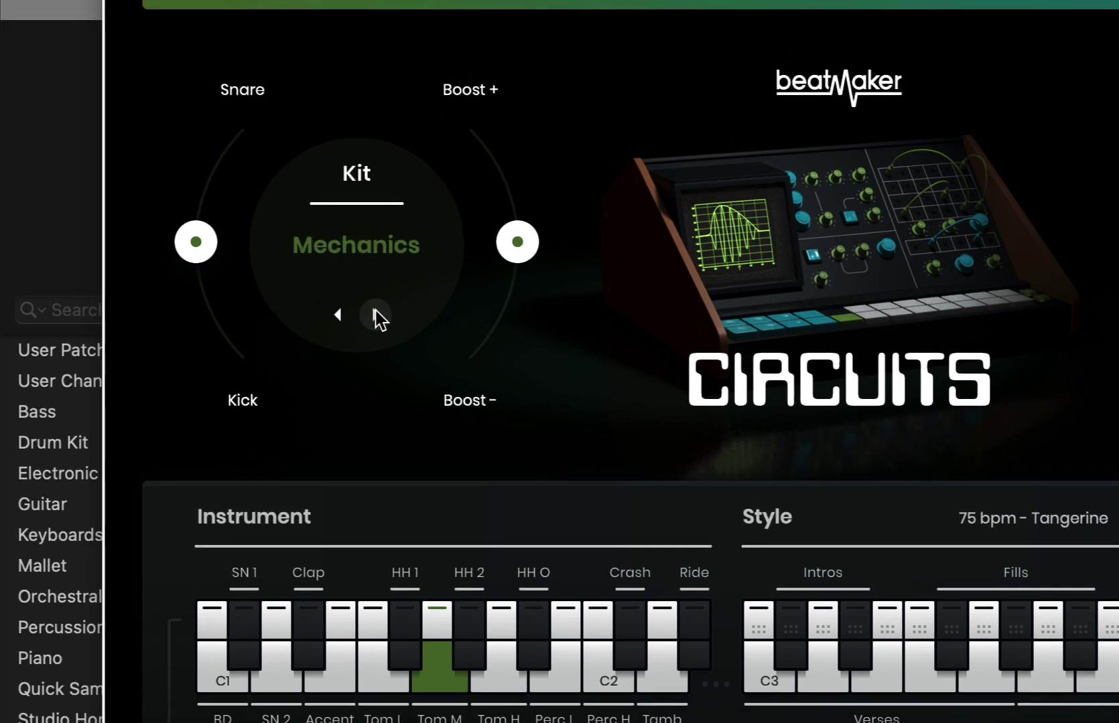
pyautogui.click(375, 314)
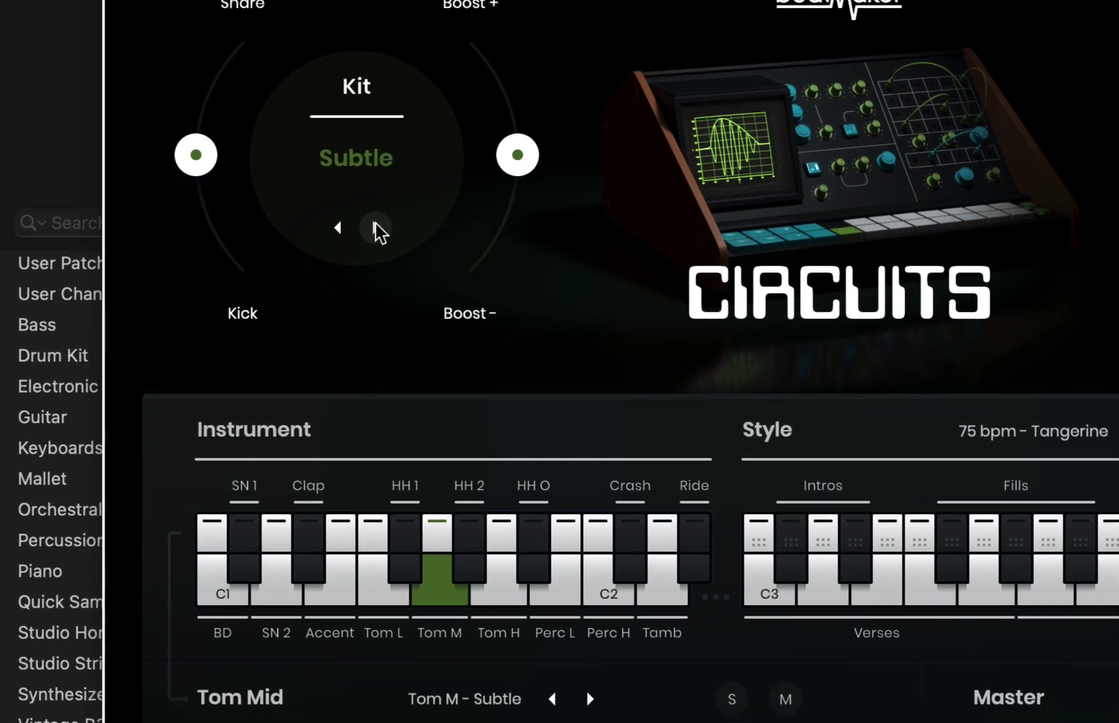
pyautogui.click(375, 253)
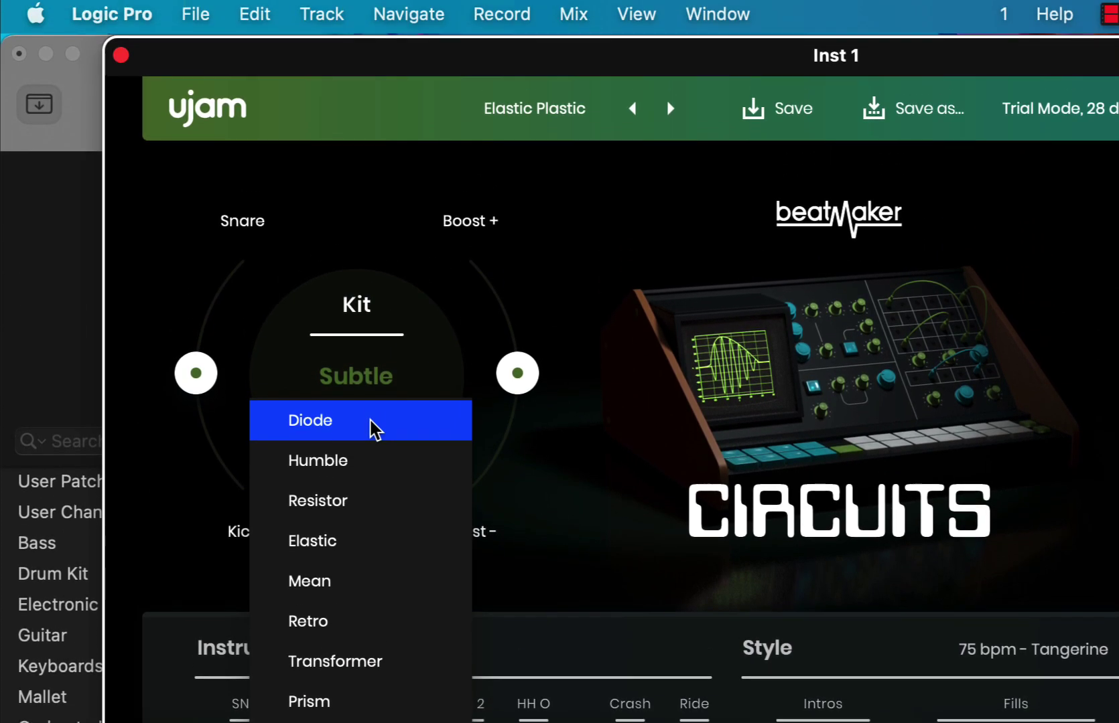
pyautogui.click(375, 158)
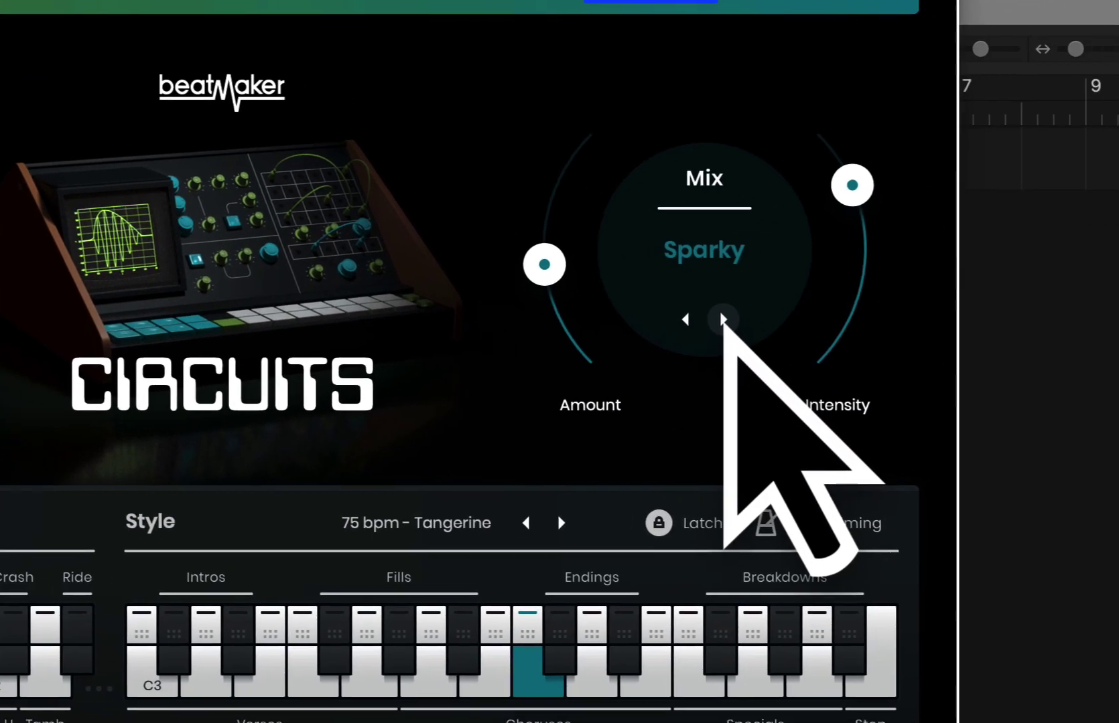
# - Change the mix to Higher with a raised Amount, and to Induced with a lowered Beat Intensity
pyautogui.click(1118, 450)
pyautogui.click(702, 315)
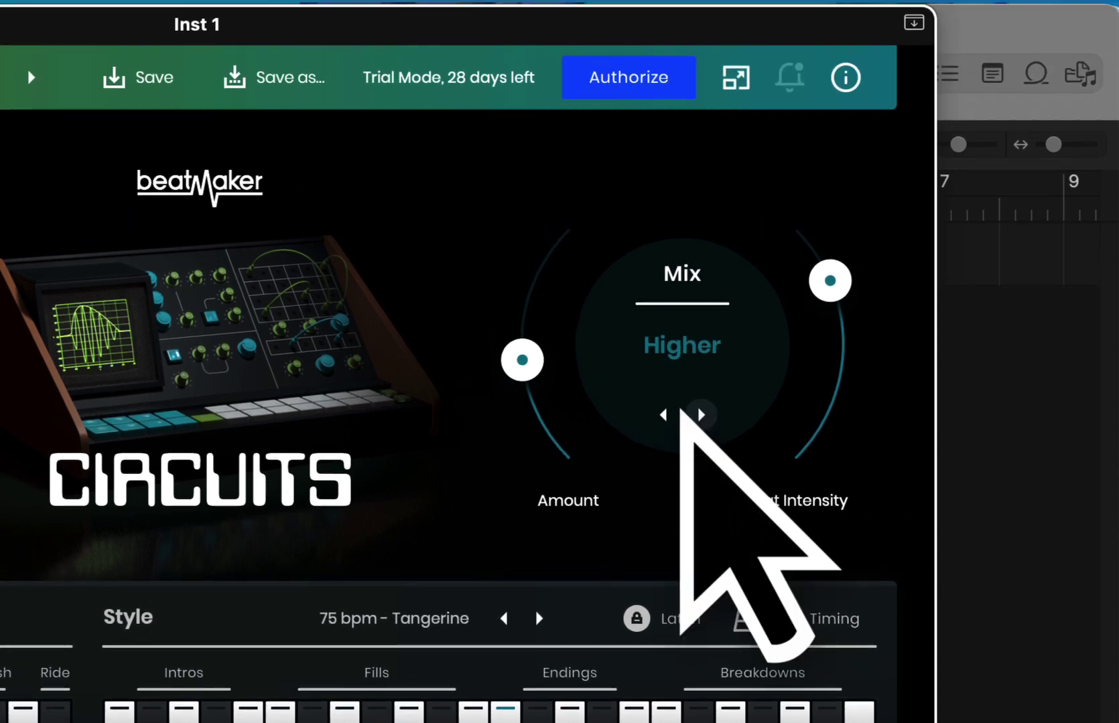
pyautogui.moveTo(522, 260); pyautogui.dragTo(557, 144)
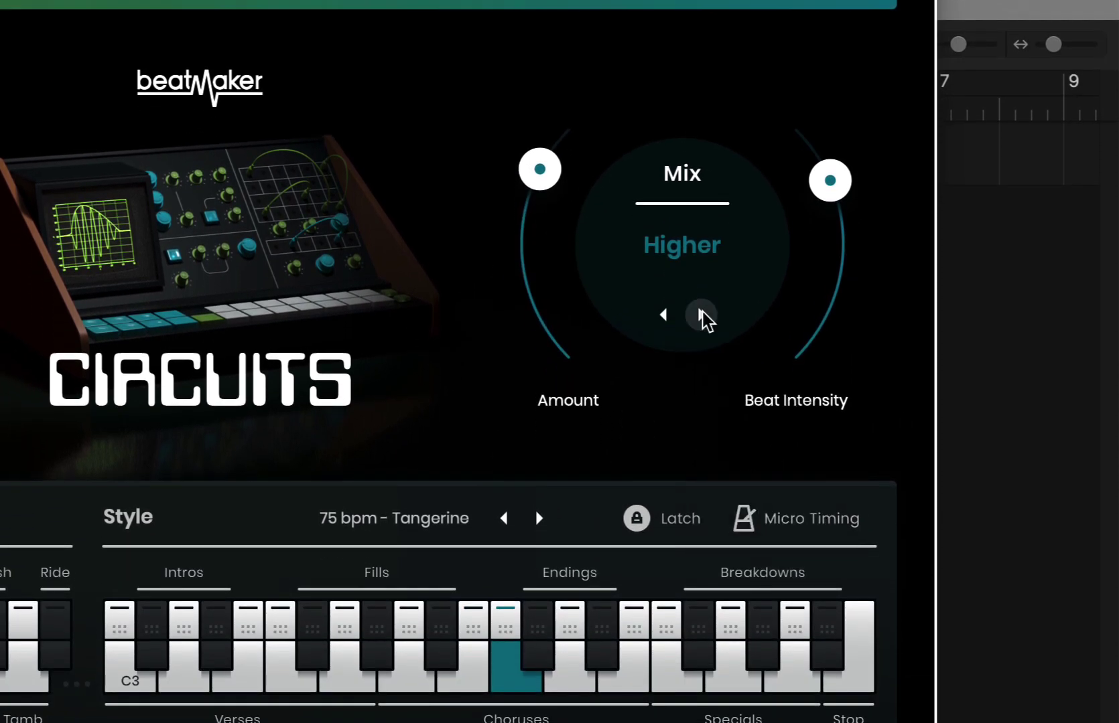
pyautogui.click(701, 451)
pyautogui.moveTo(816, 231); pyautogui.dragTo(832, 325)
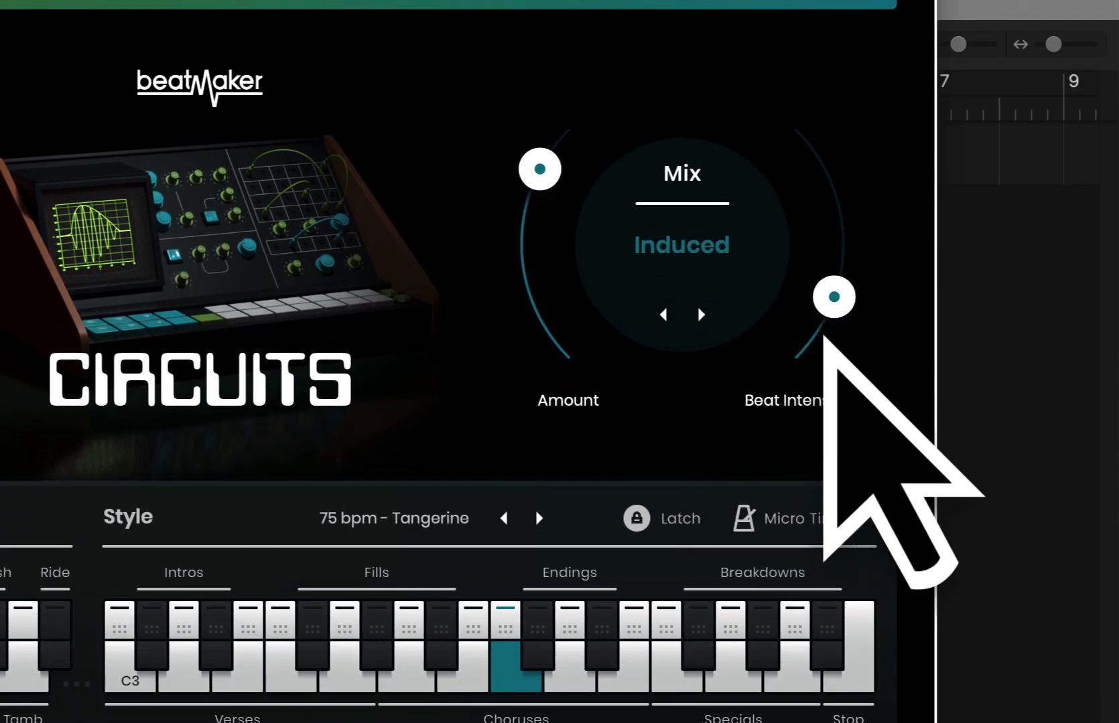
# - Switch the mix through Repeater, Simple and Pressure to Console while the pattern plays
pyautogui.click(701, 315)
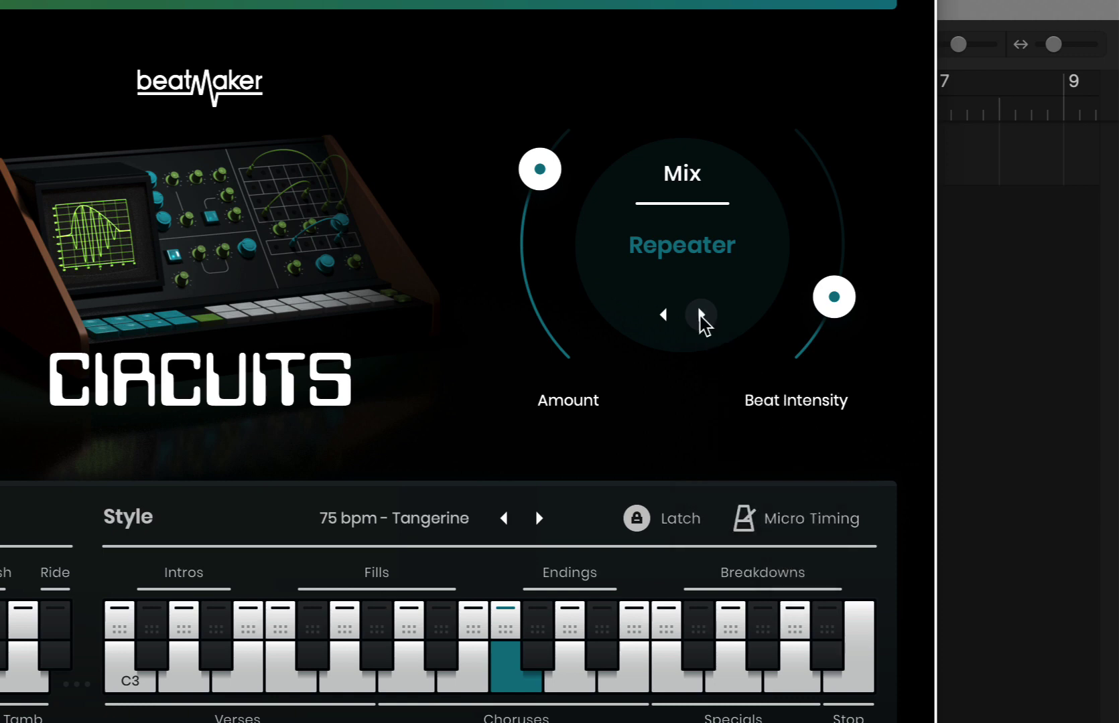
pyautogui.click(701, 315)
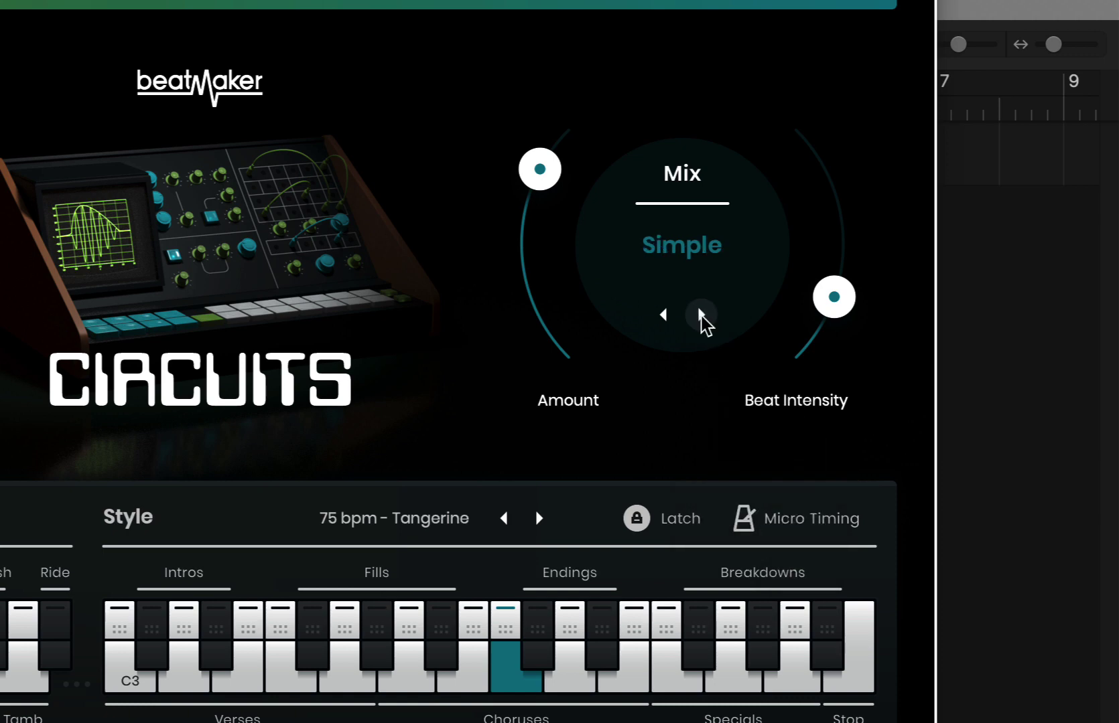
pyautogui.click(701, 315)
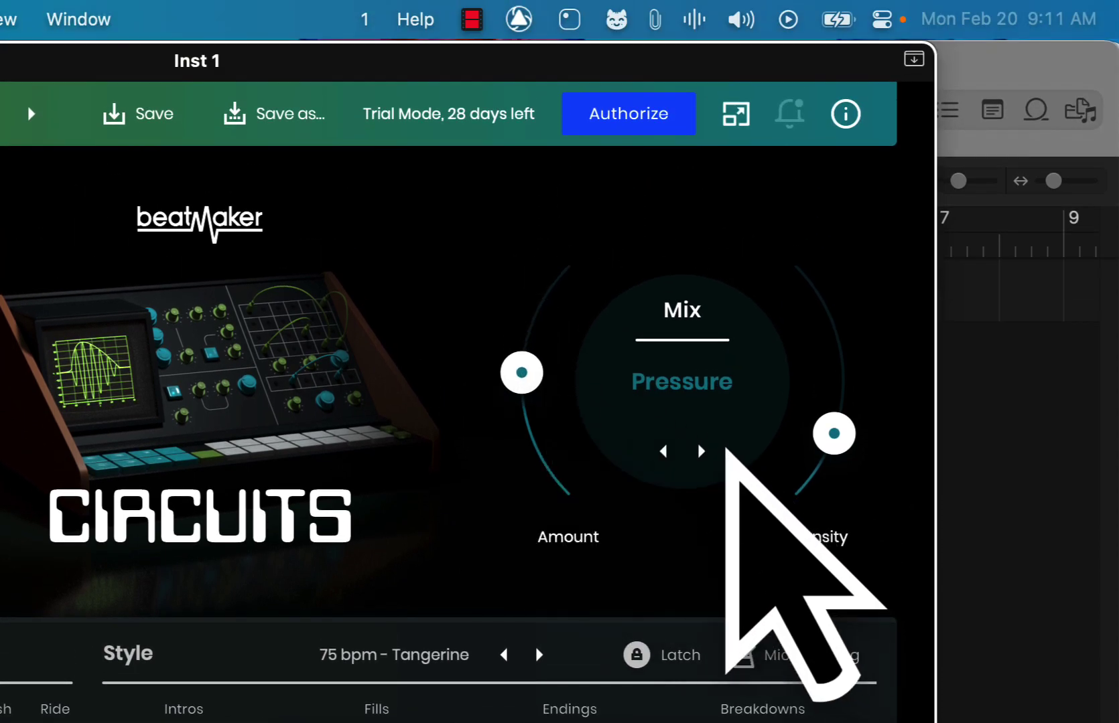
pyautogui.click(701, 451)
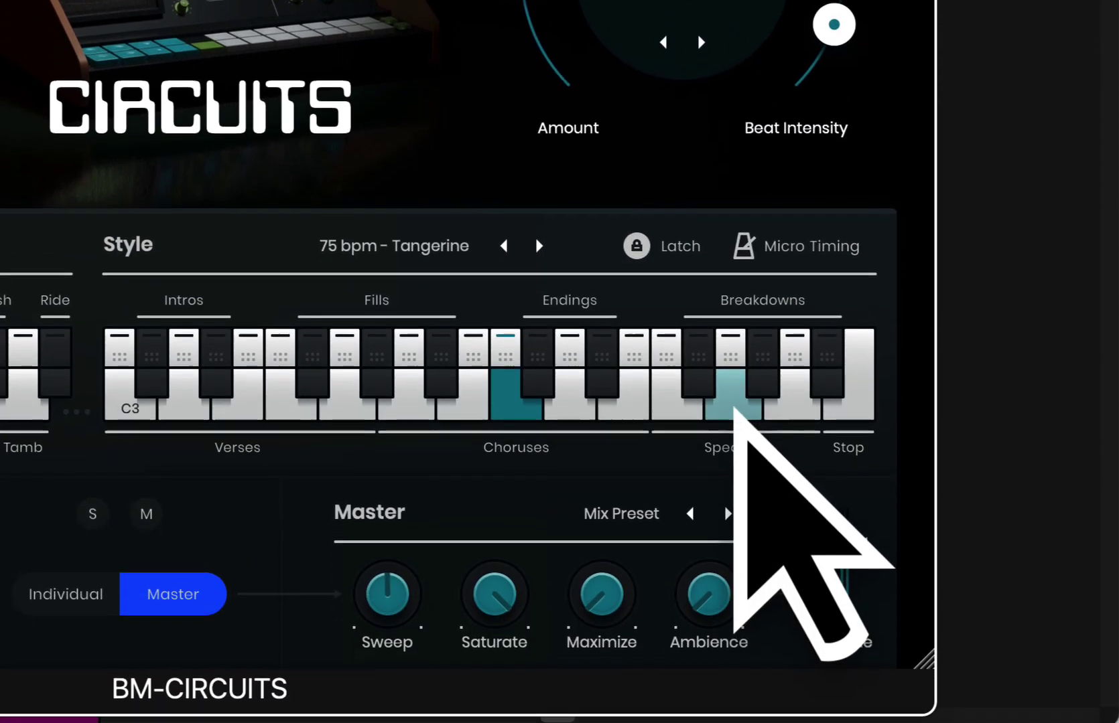
# - Trigger a special, a breakdown, a chorus and a fill pattern of the Tangerine style
pyautogui.click(733, 408)
pyautogui.click(763, 382)
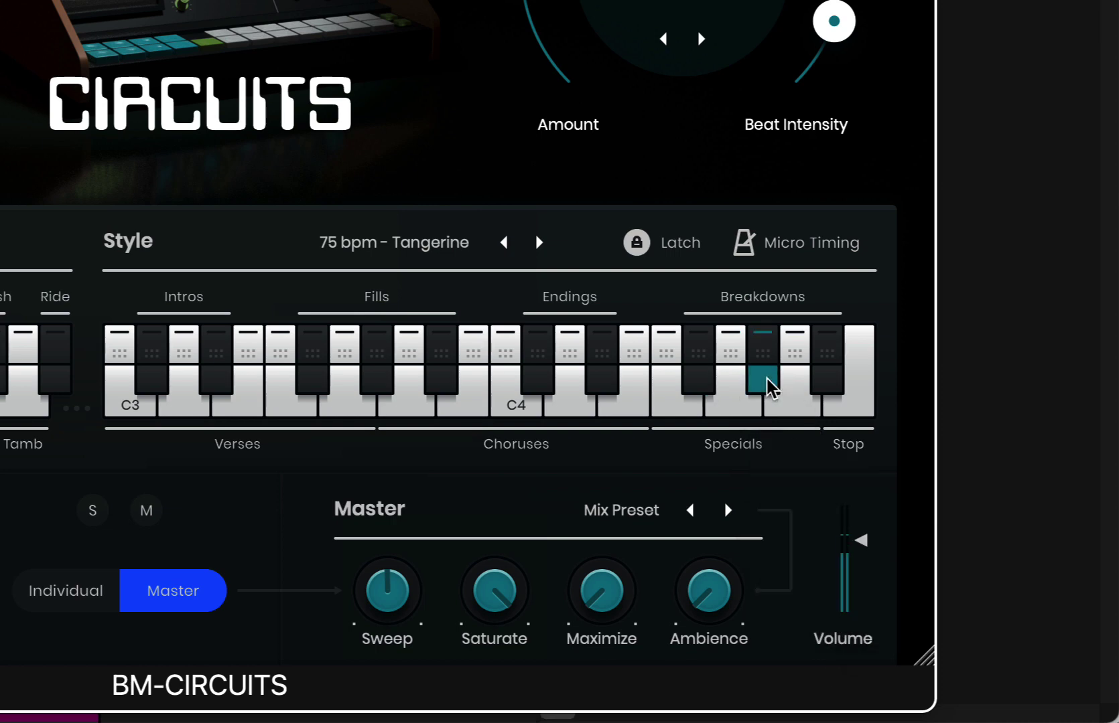
pyautogui.click(463, 392)
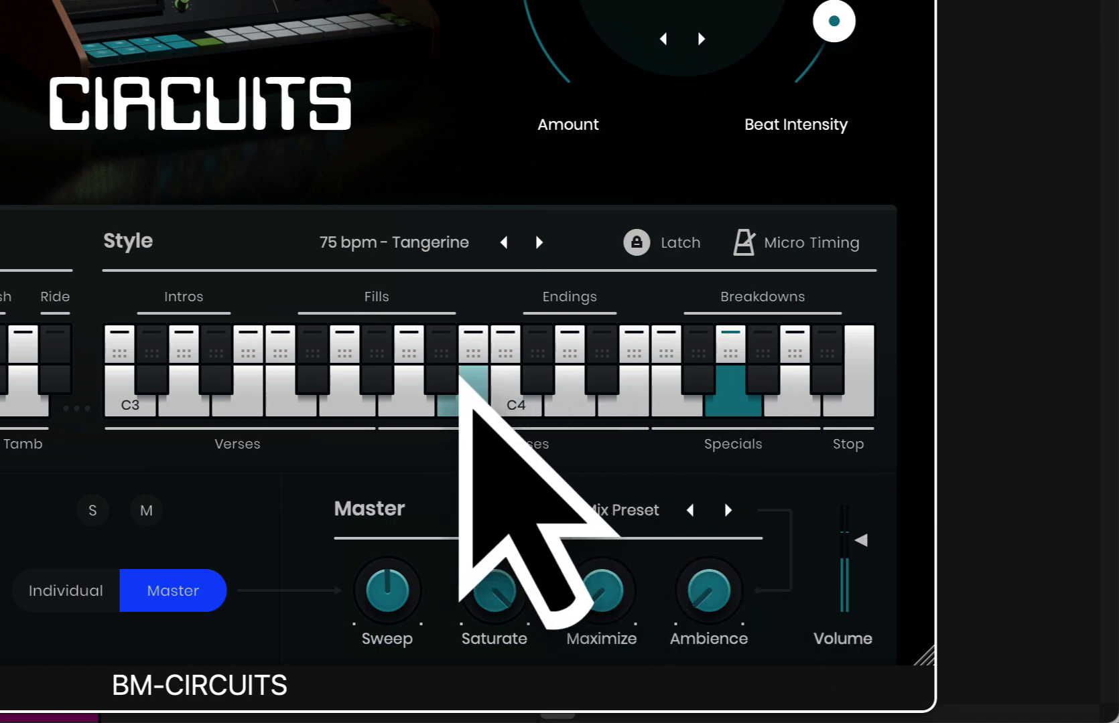
pyautogui.click(380, 378)
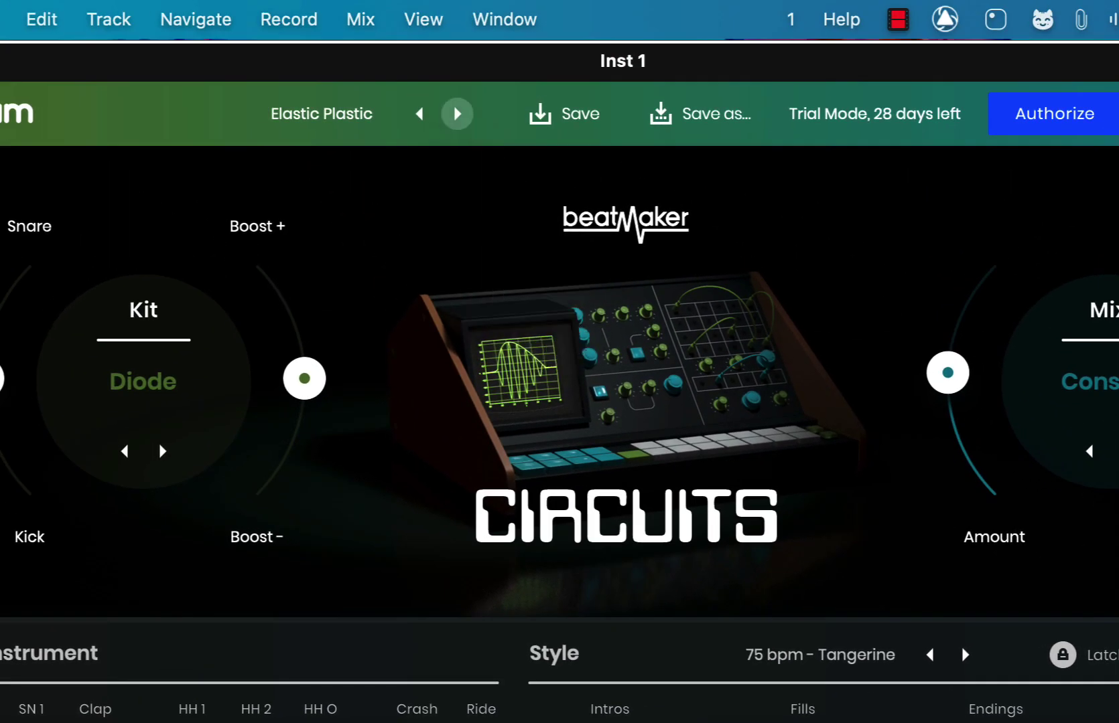
# - Load the preset Ever More, and choose Galloping from the Legacy group of factory presets
pyautogui.click(457, 114)
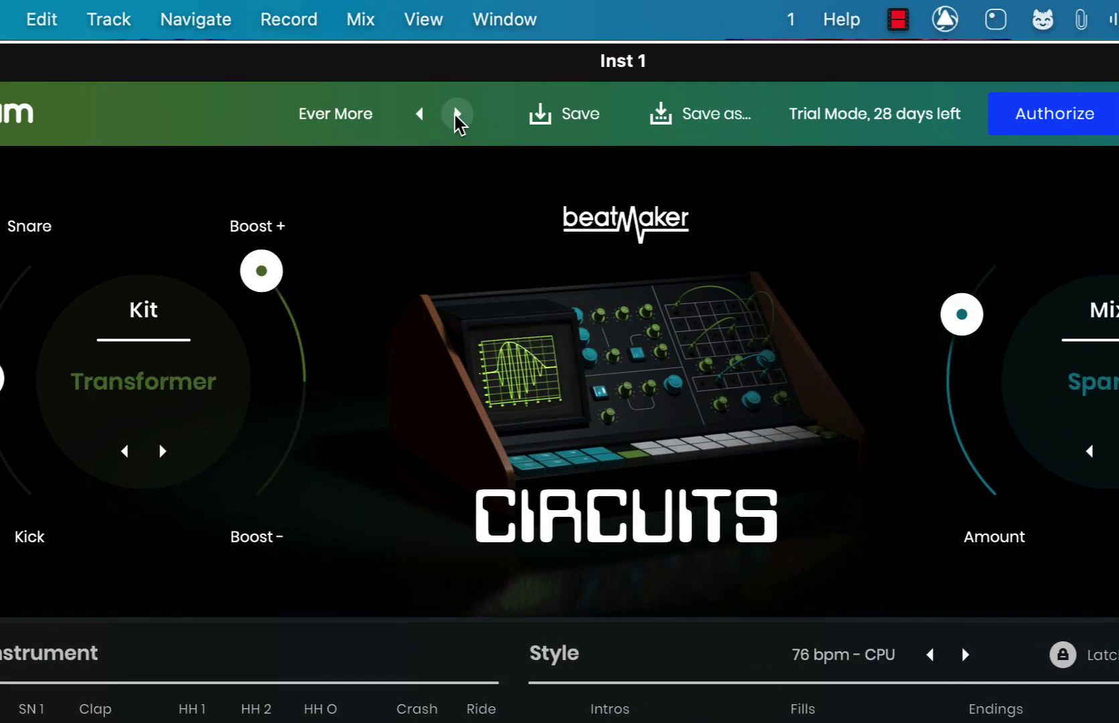
pyautogui.click(339, 115)
pyautogui.moveTo(384, 147)
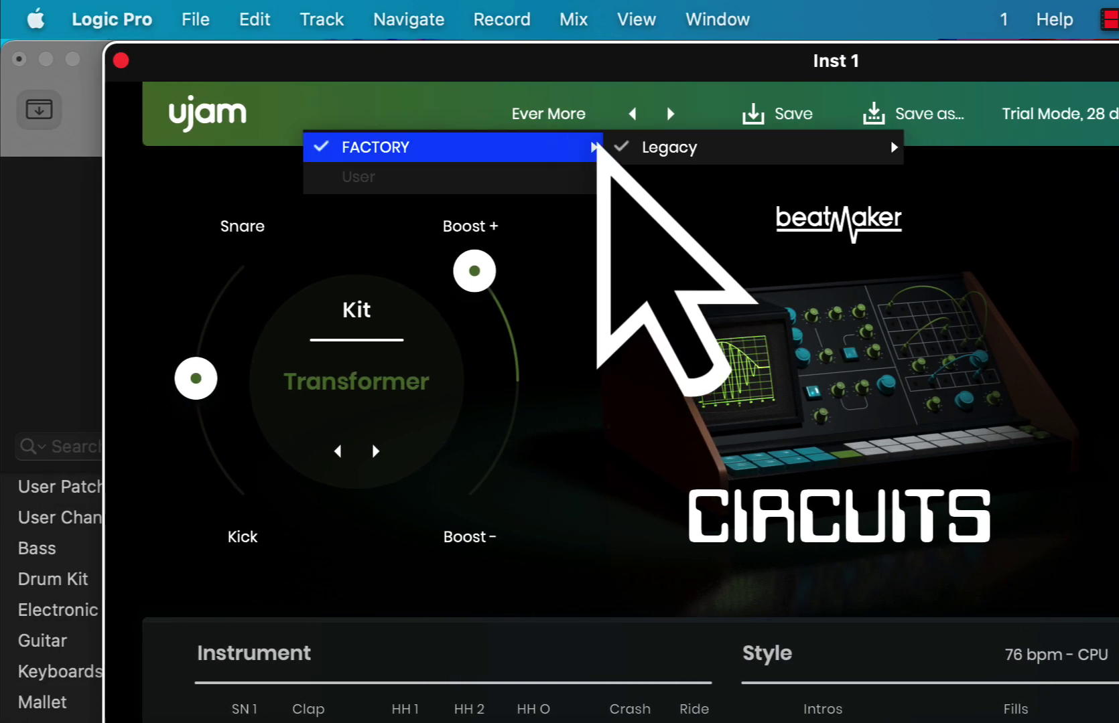
pyautogui.moveTo(670, 147)
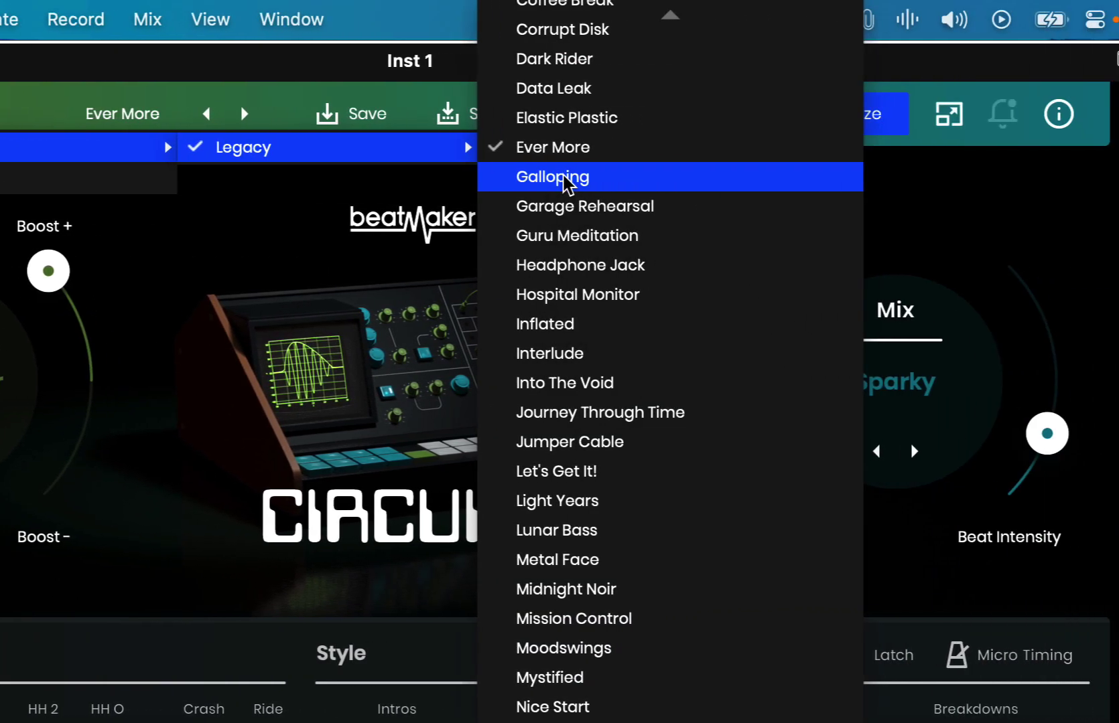
pyautogui.click(991, 180)
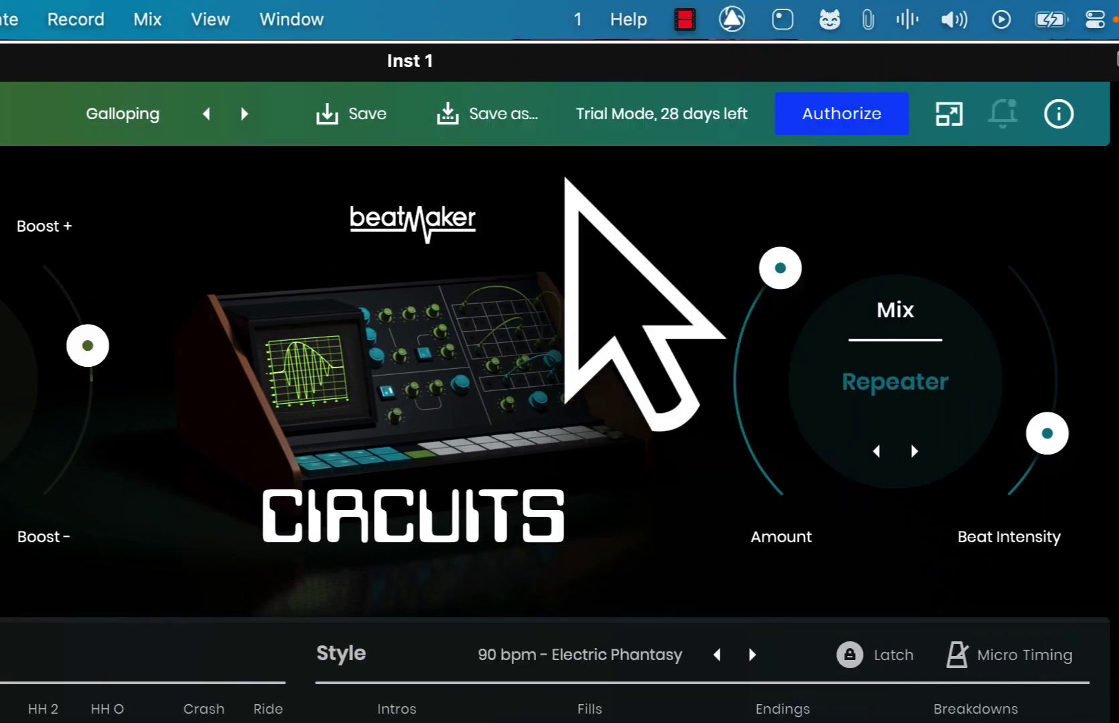
# - Switch through the presets Garage Rehearsal, Guru Meditation, Headphone Jack and Hospital Monitor, listening to each one
pyautogui.click(244, 114)
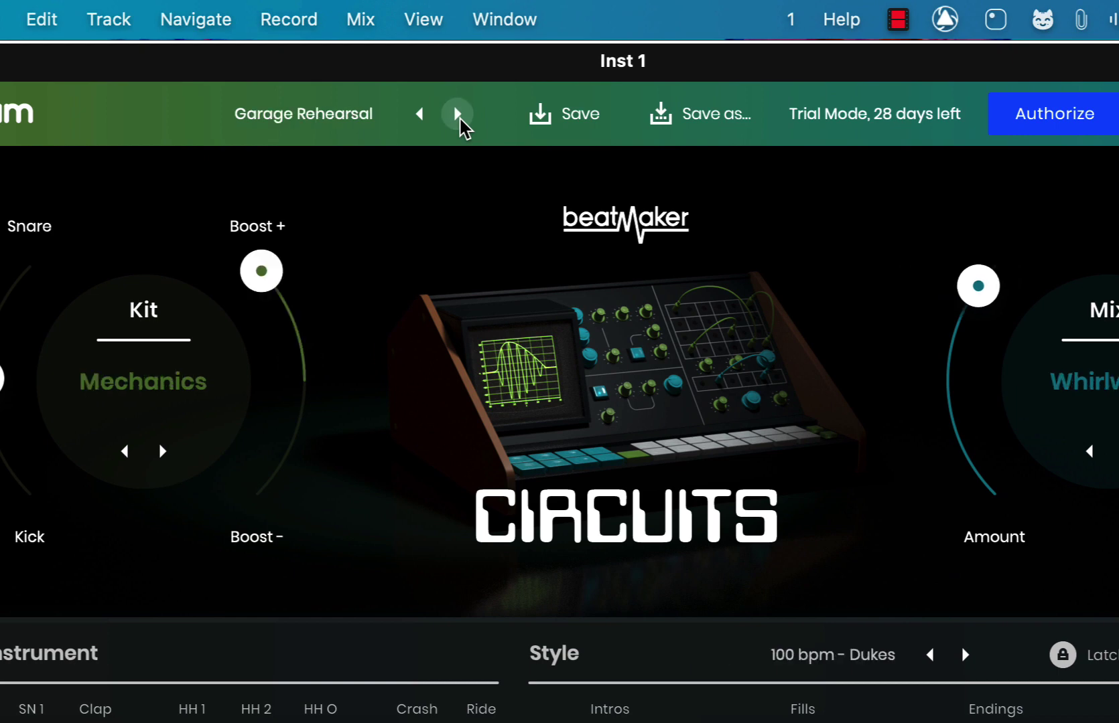
pyautogui.click(457, 115)
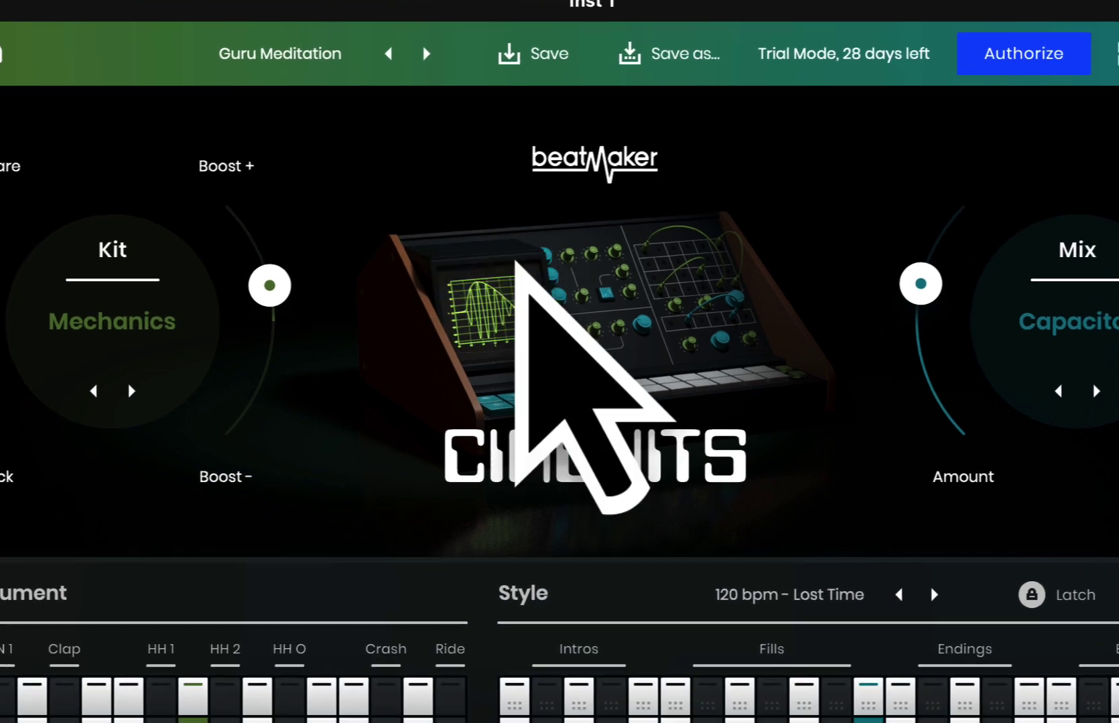
pyautogui.click(655, 398)
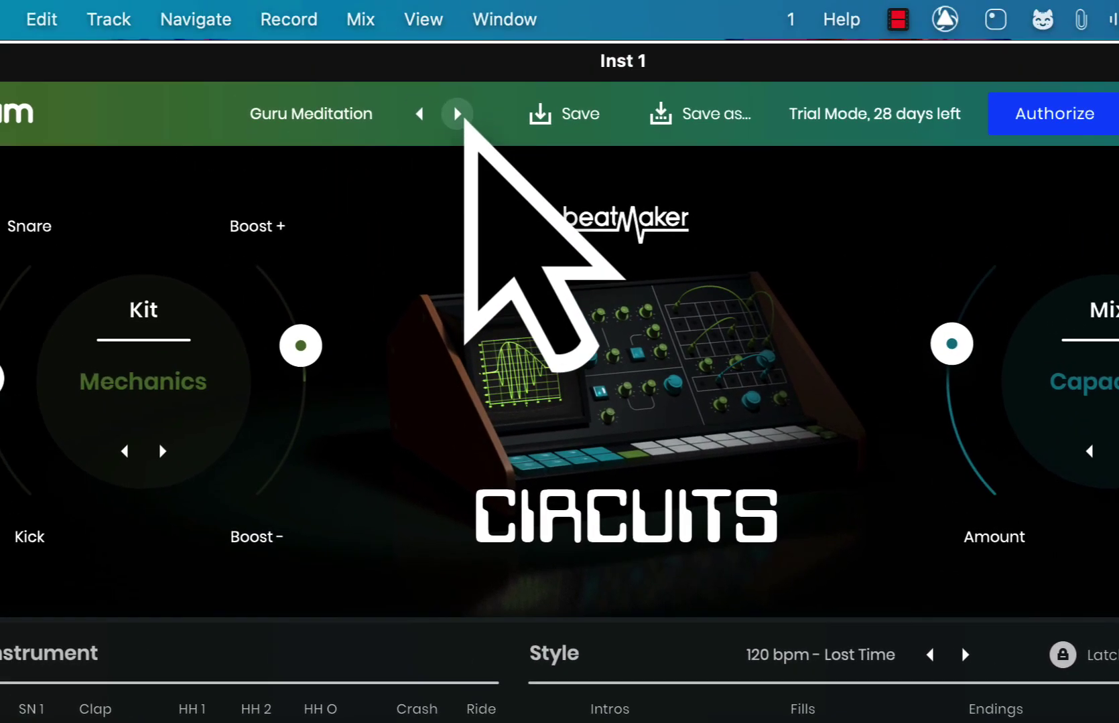
pyautogui.click(458, 114)
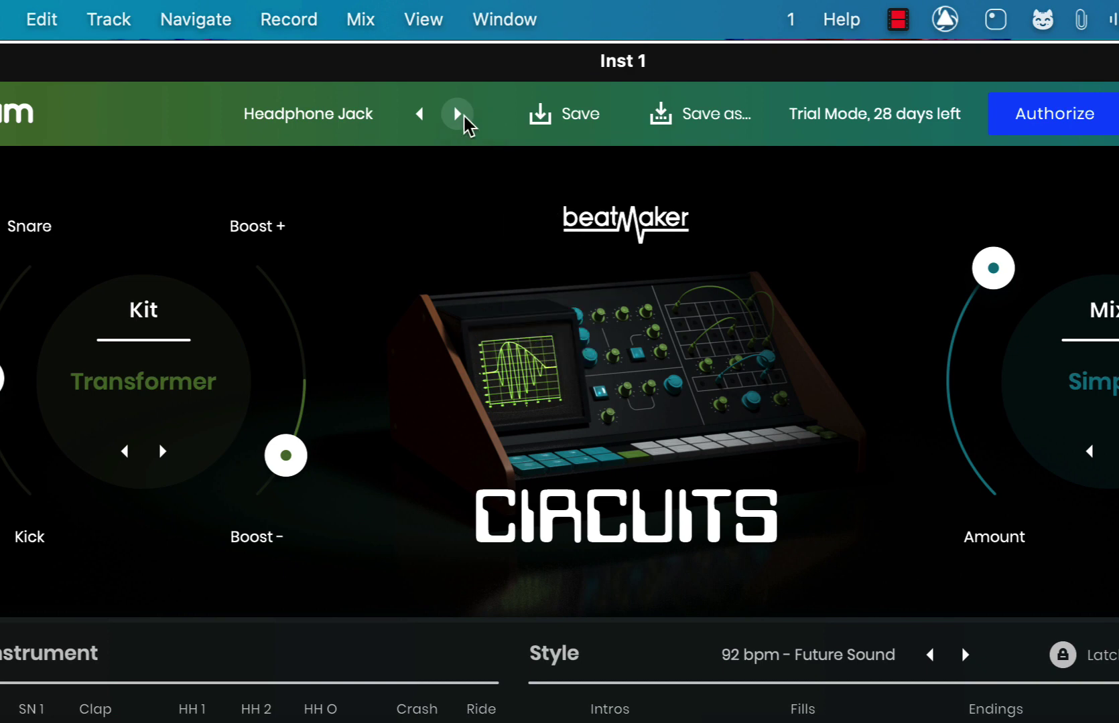
pyautogui.click(458, 114)
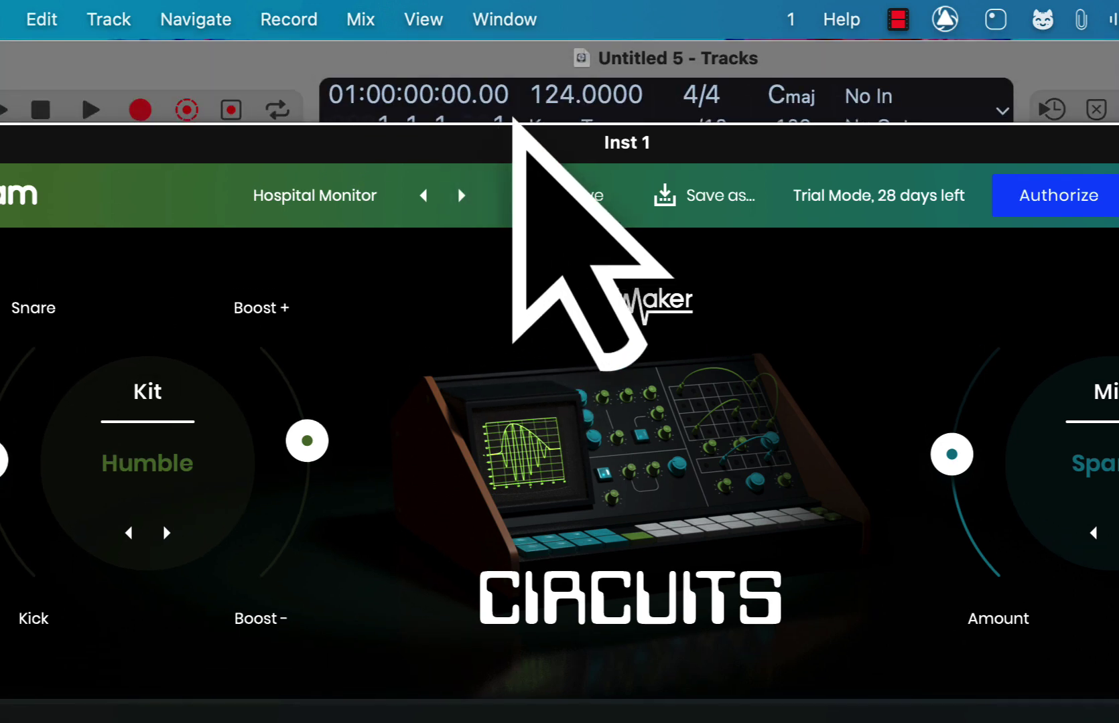
# - Move the plug-in window aside to check the project tempo, and trigger a chorus and a fill pattern of the Pyro style
pyautogui.moveTo(532, 113); pyautogui.dragTo(537, 242)
pyautogui.moveTo(560, 143); pyautogui.dragTo(532, 33)
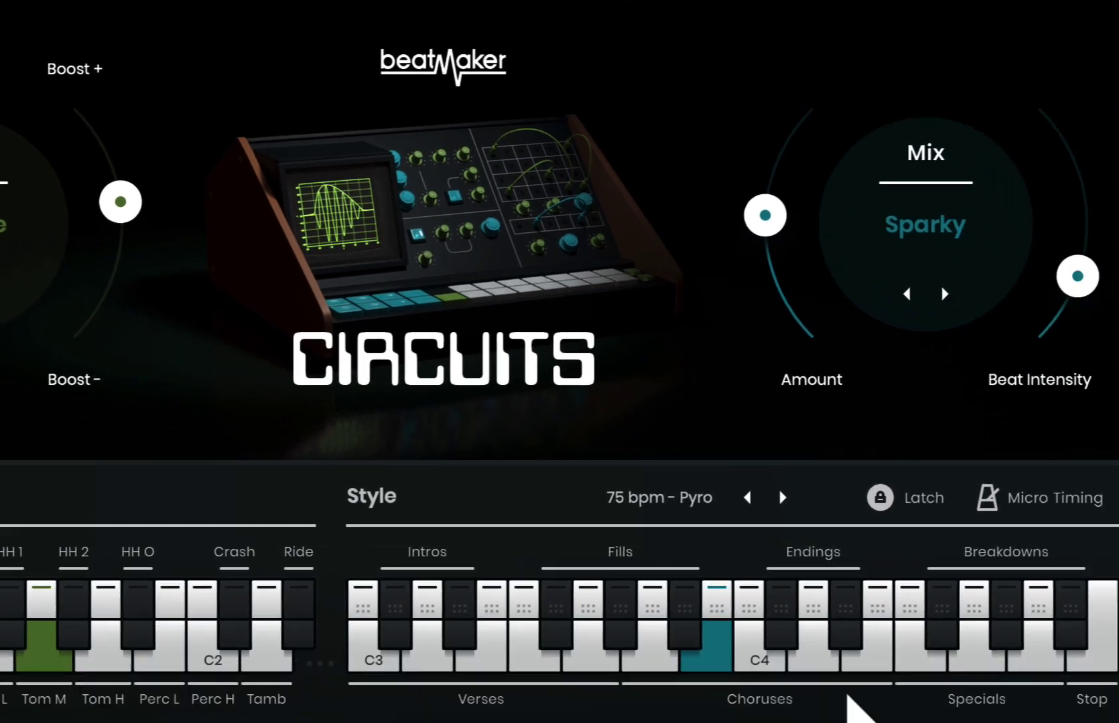
pyautogui.click(811, 679)
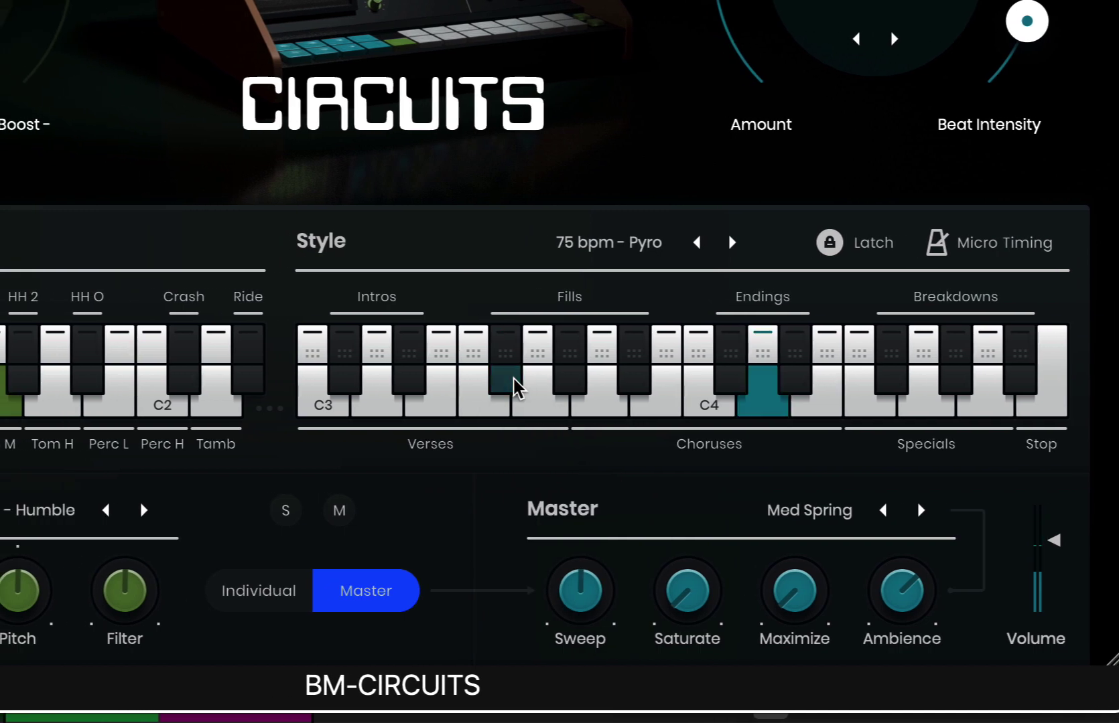
pyautogui.click(573, 386)
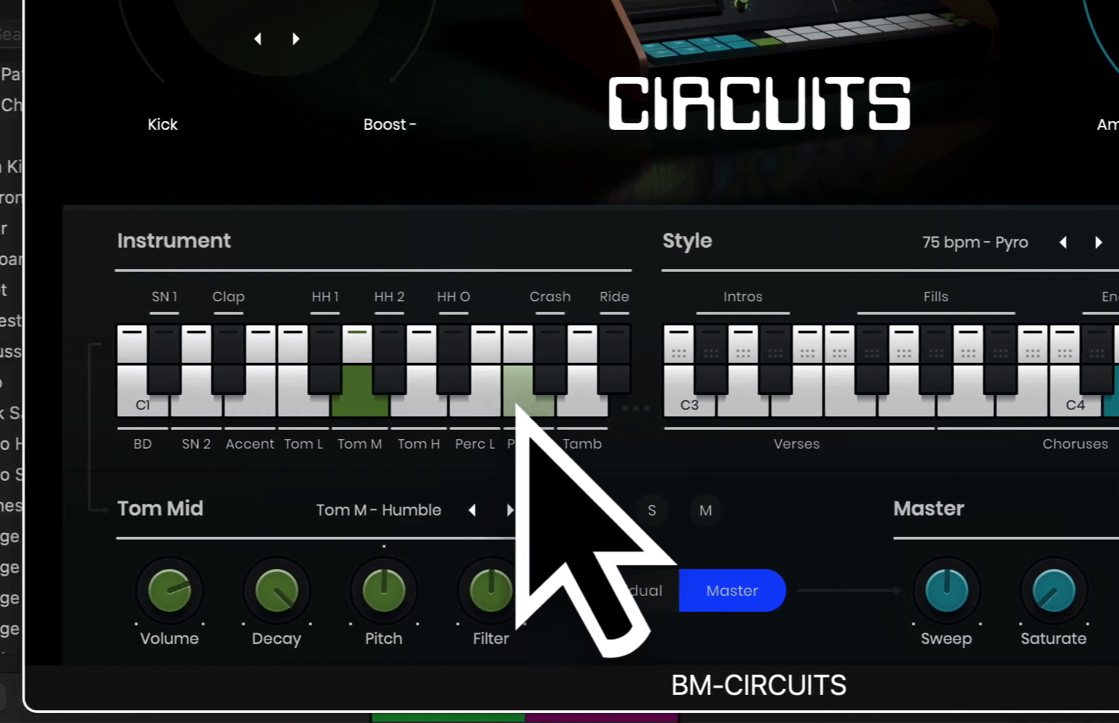
# - Switch through the presets Inflated, Interlude, Into The Void, Jumper Cable, Let's Get It! and Light Years, listening to each one
pyautogui.click(211, 406)
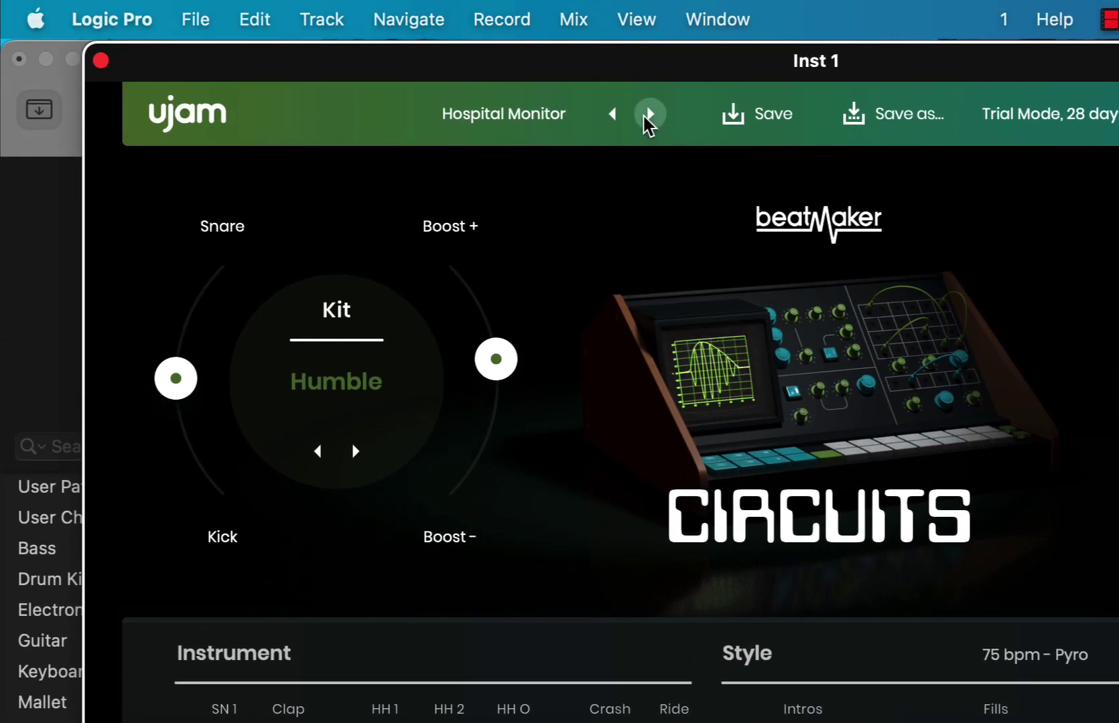
pyautogui.click(649, 114)
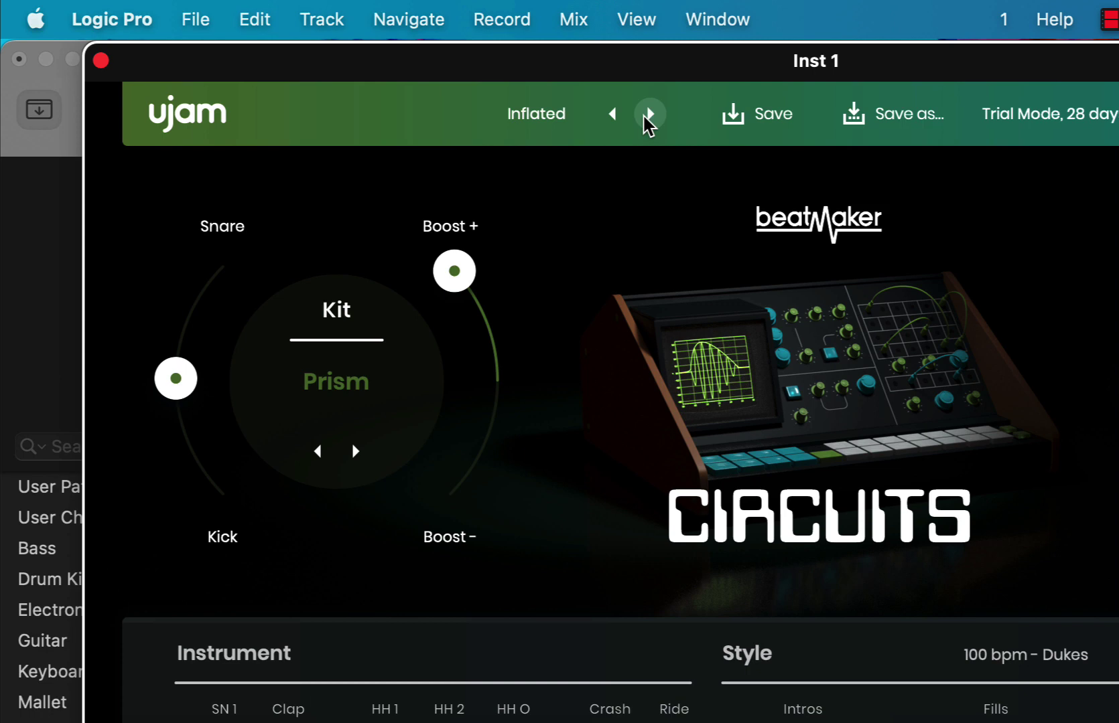
pyautogui.click(649, 115)
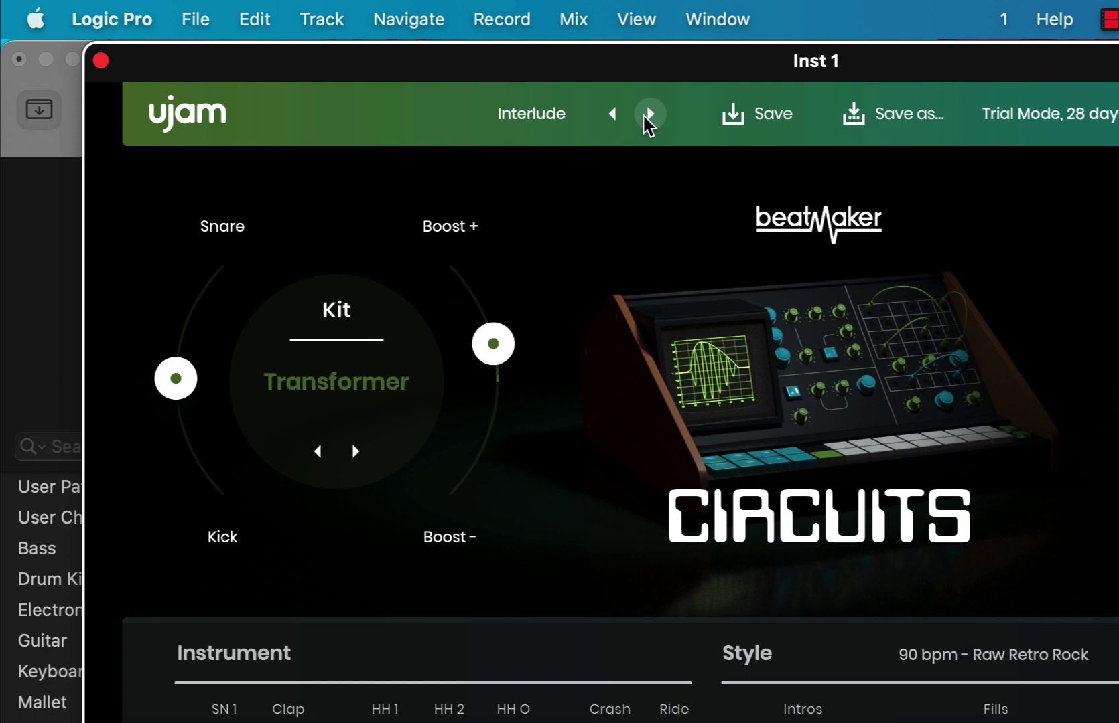
pyautogui.click(649, 115)
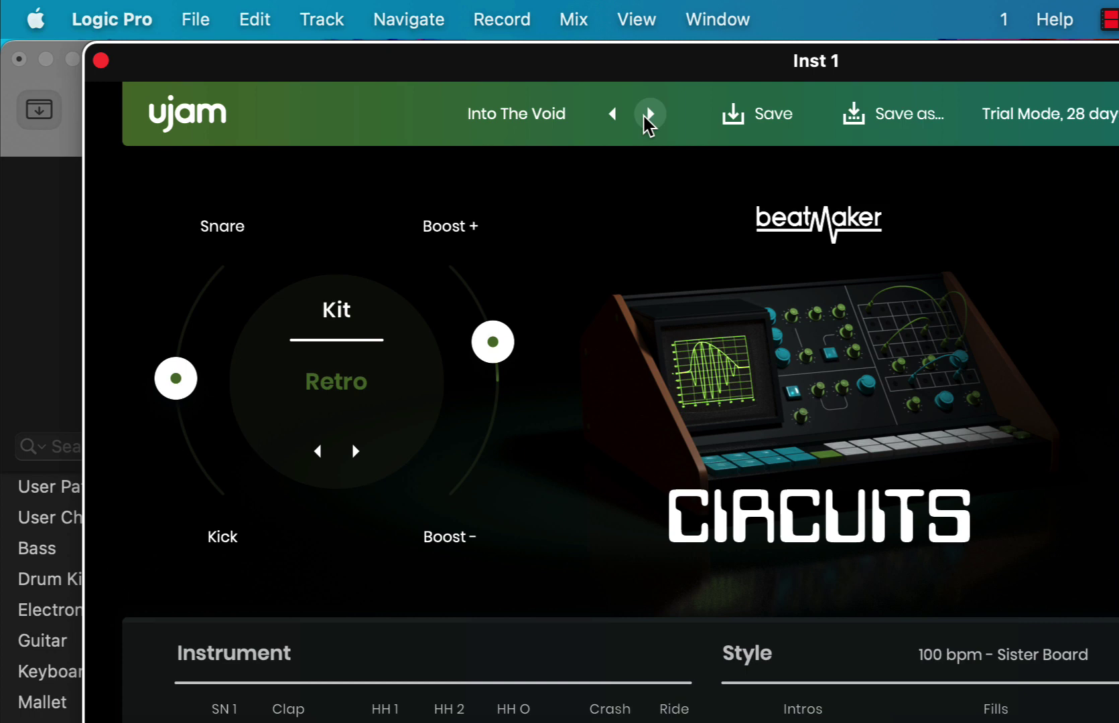
pyautogui.click(649, 115)
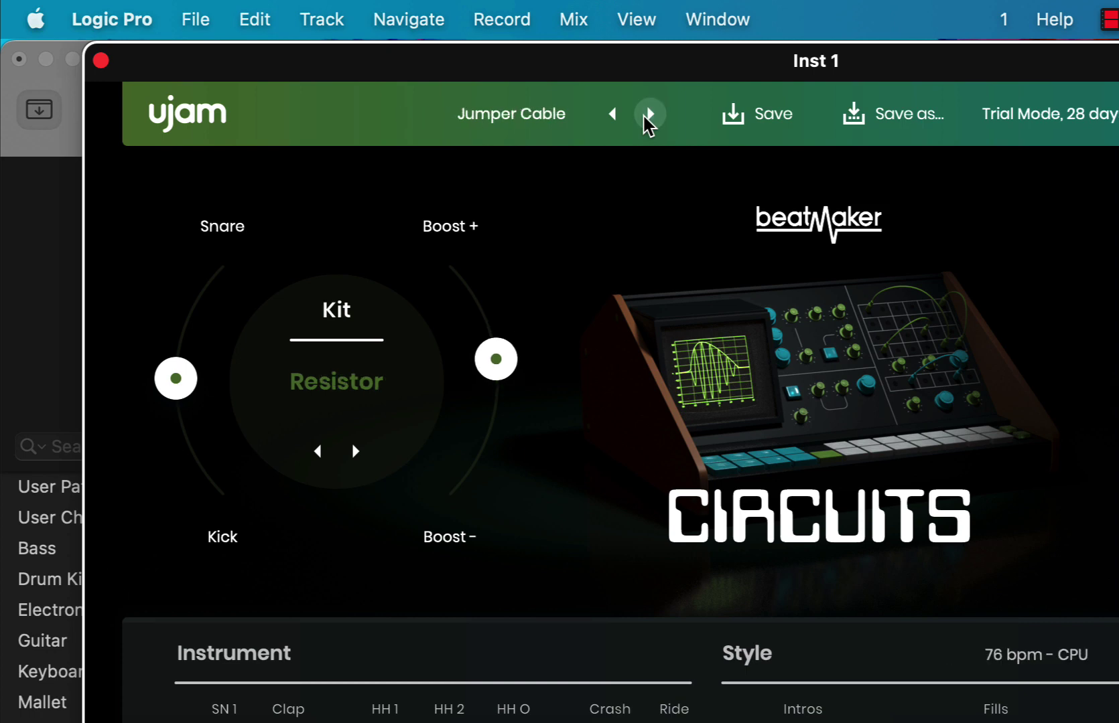
pyautogui.click(643, 117)
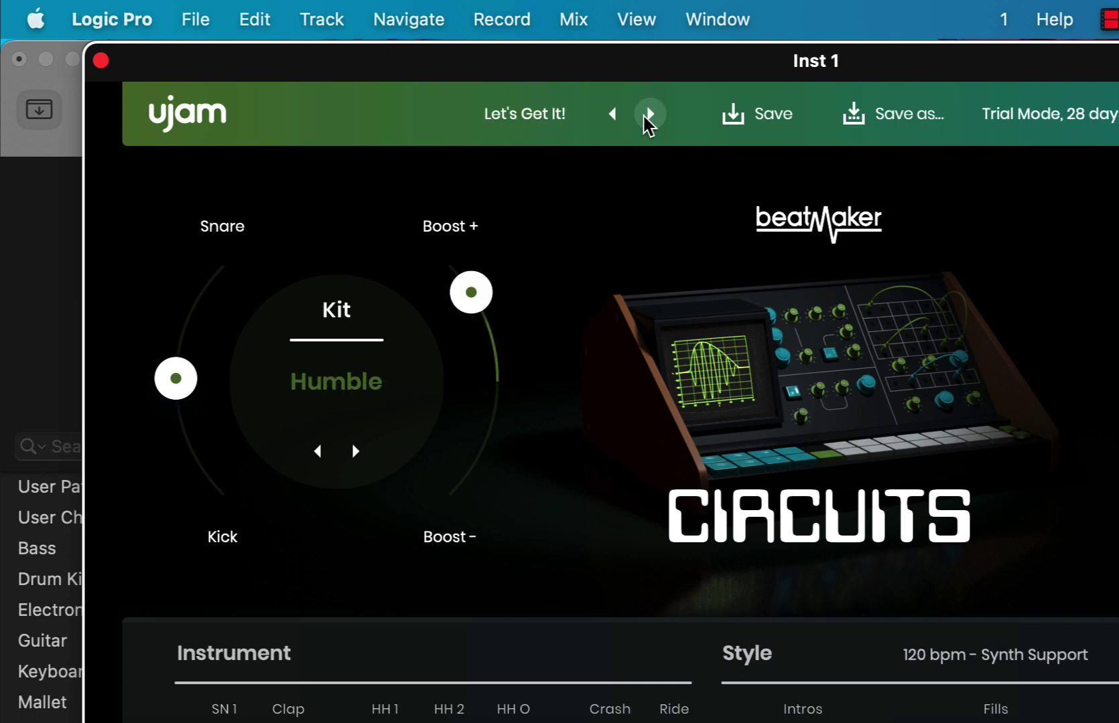
pyautogui.click(649, 115)
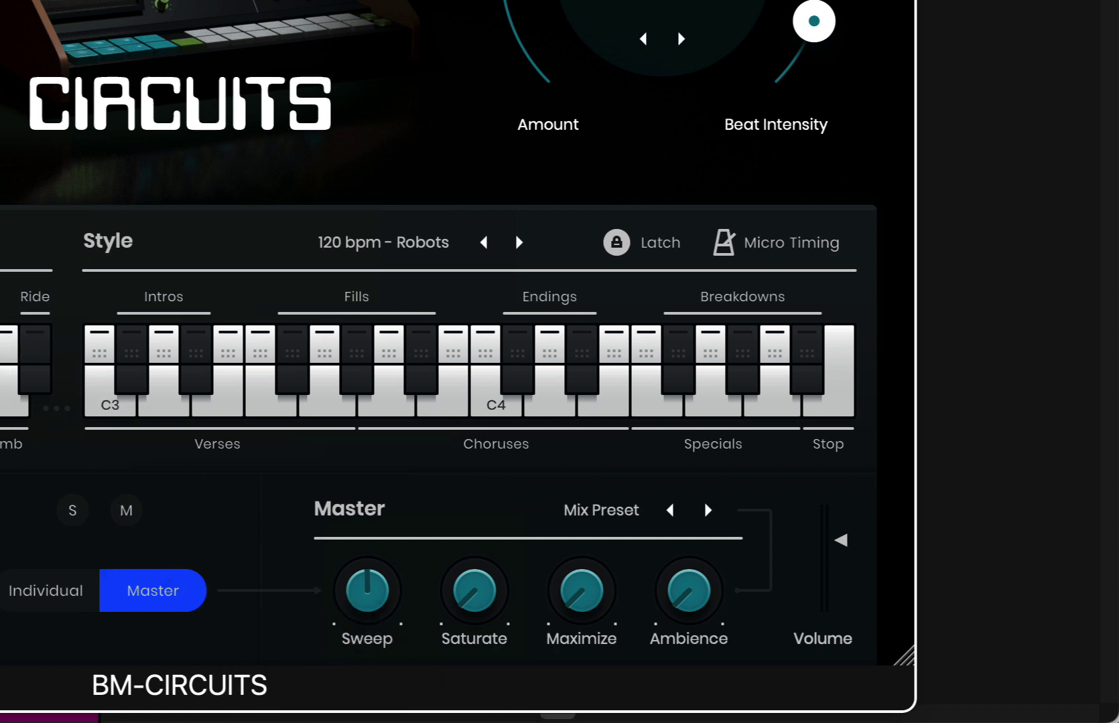
# - While a chorus pattern of the Robots style plays, switch the kit through Transformer, Prism, Mechanics and Subtle, and lower the Boost
pyautogui.click(394, 379)
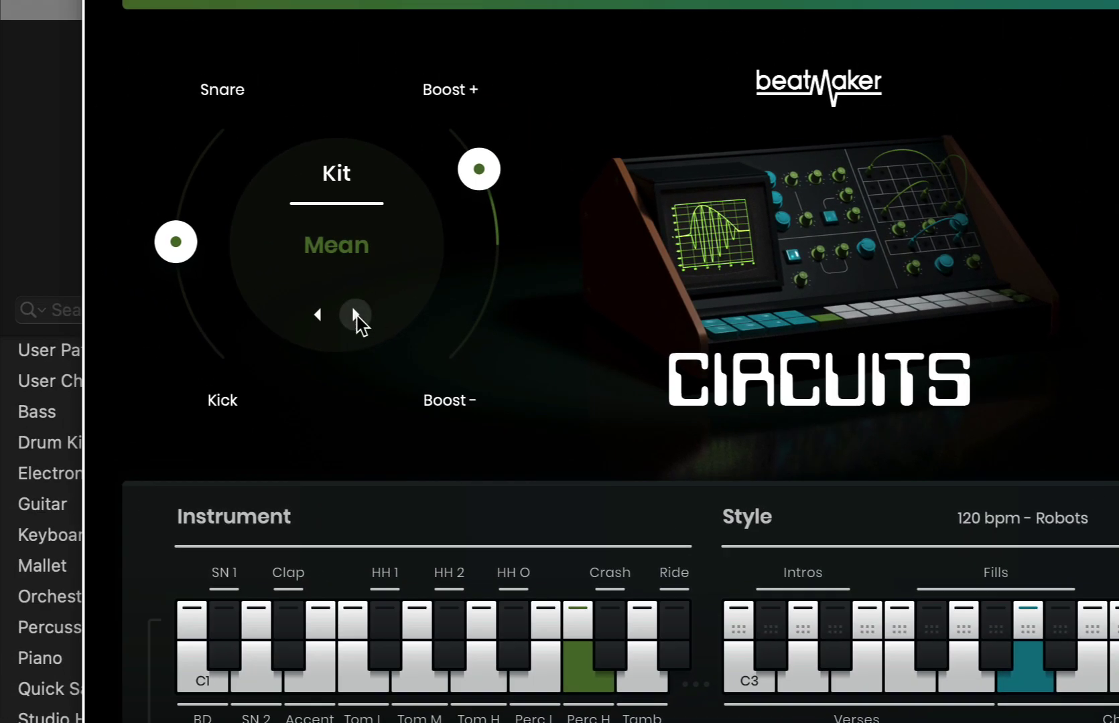
pyautogui.click(259, 252)
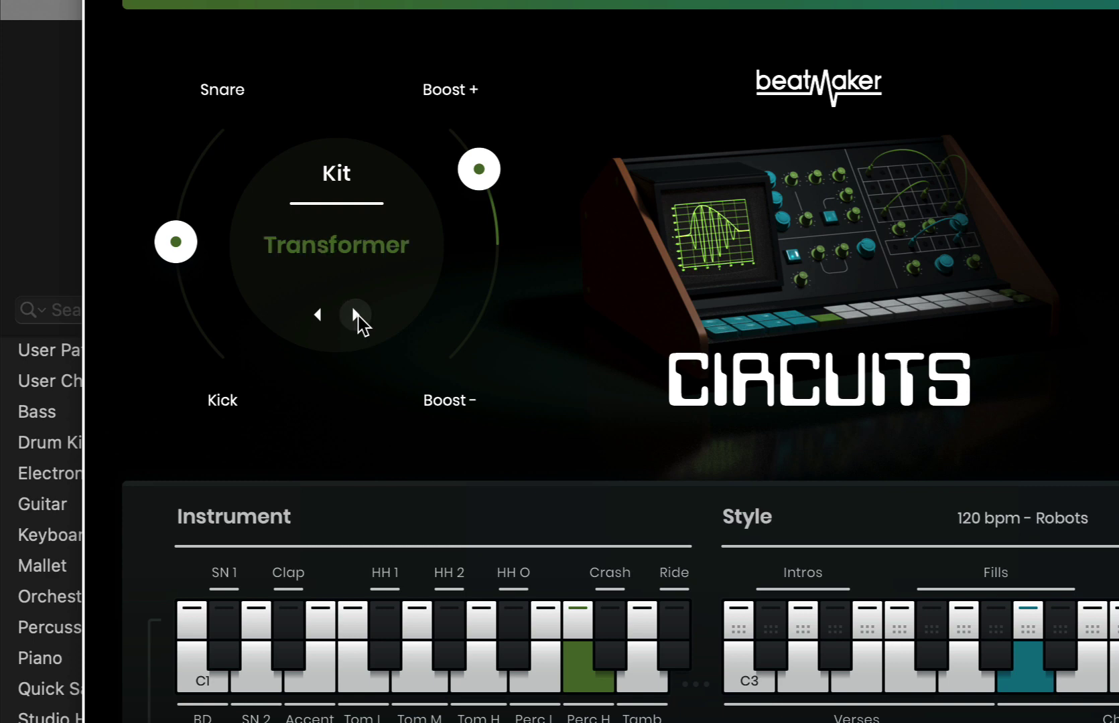
pyautogui.click(355, 315)
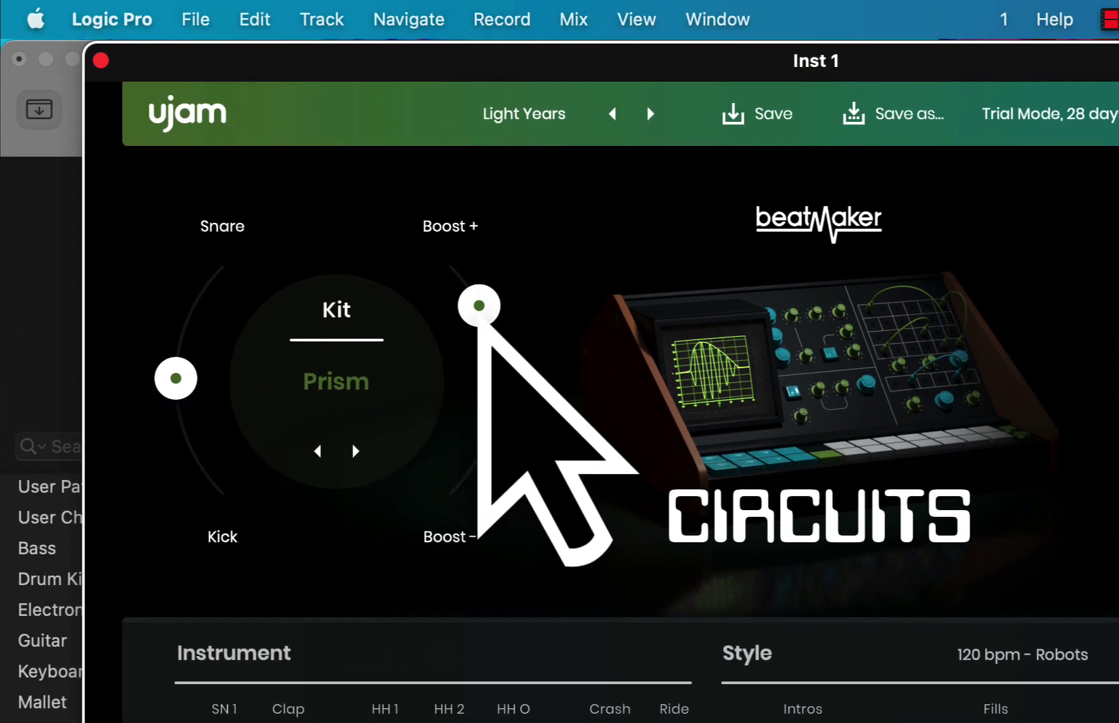
pyautogui.moveTo(480, 175); pyautogui.dragTo(479, 362)
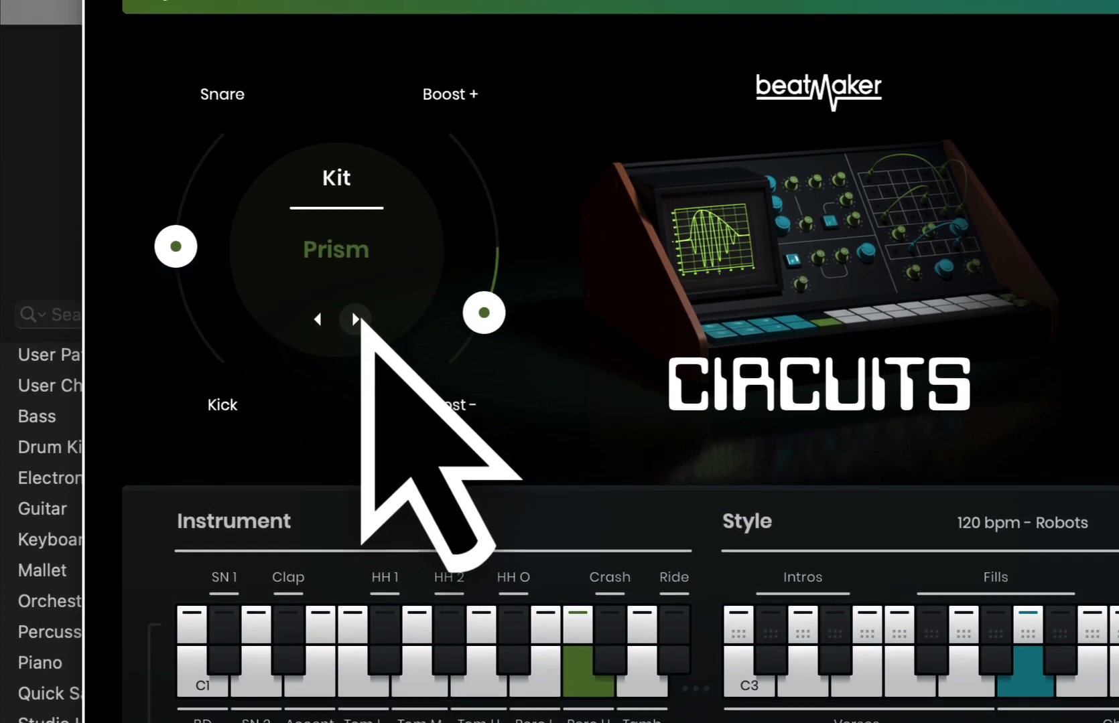
pyautogui.click(355, 452)
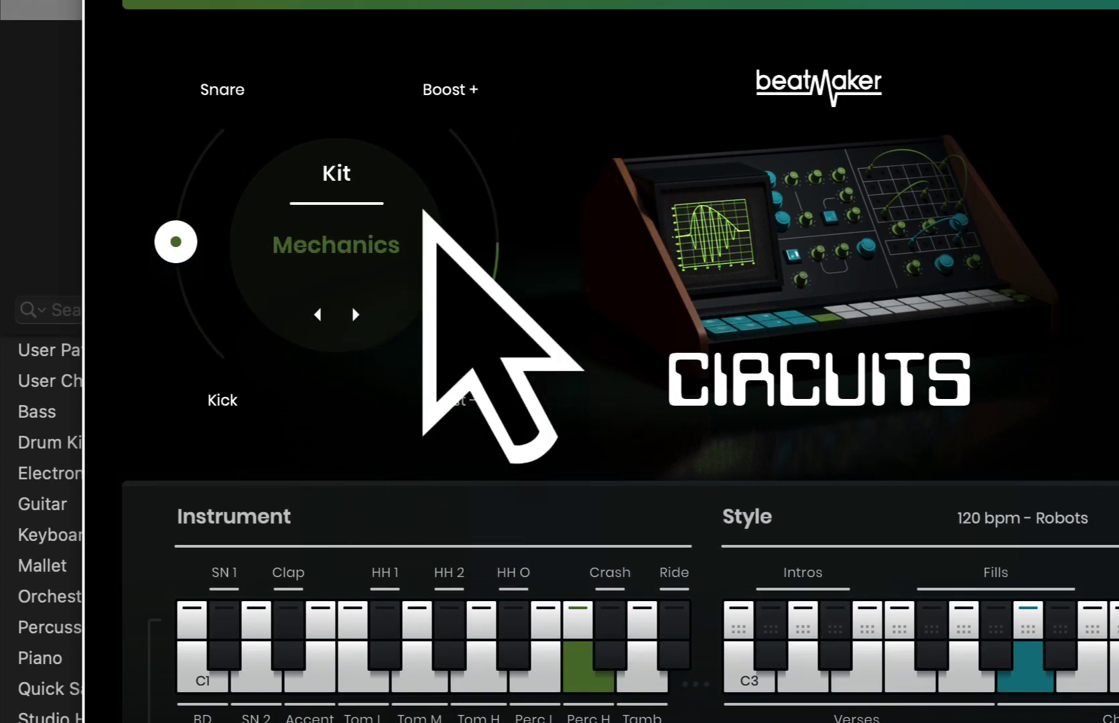
pyautogui.click(355, 315)
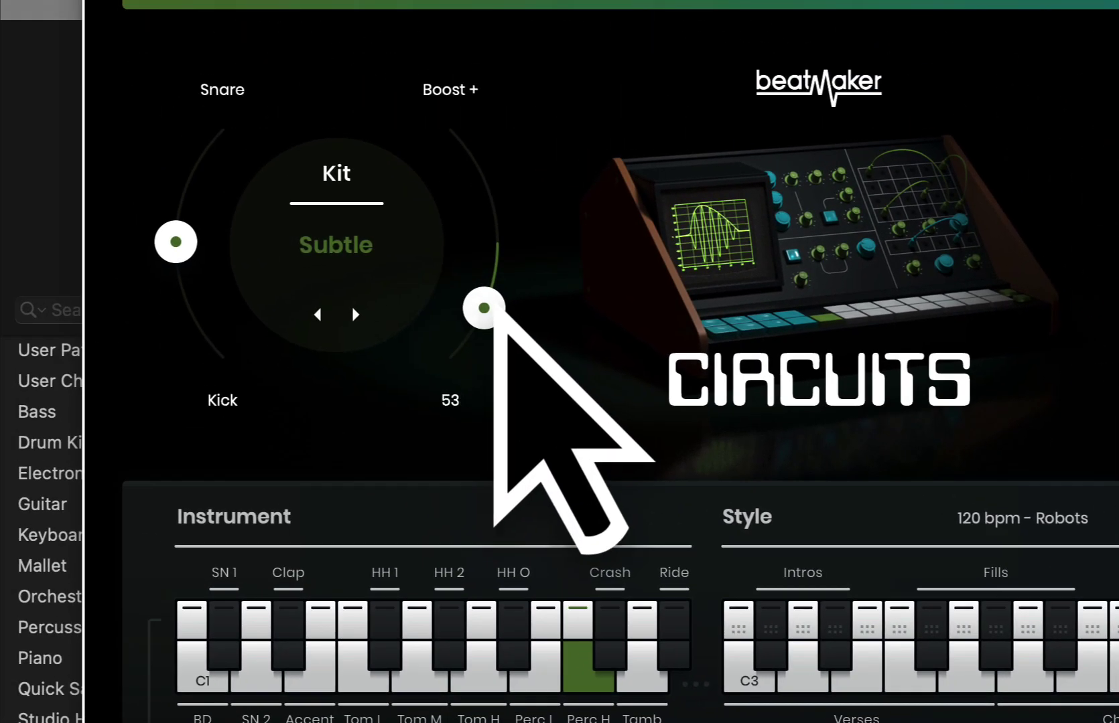
pyautogui.moveTo(277, 221); pyautogui.dragTo(291, 149)
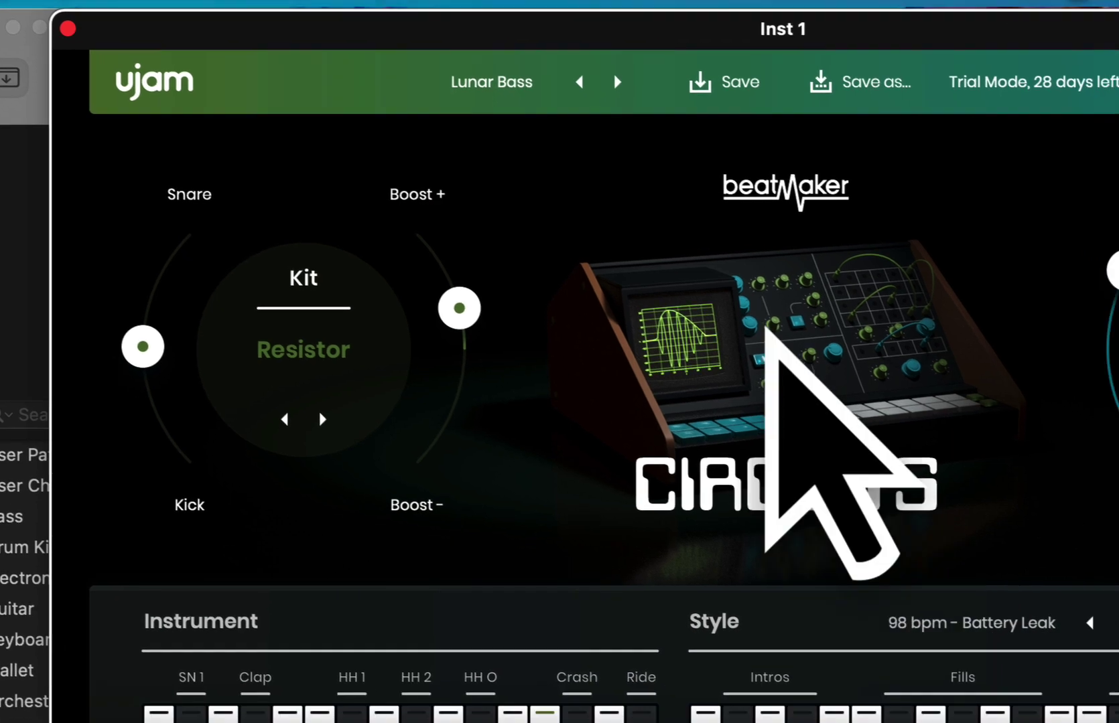
# - Trigger a chorus, two fills and a verse pattern of the Battery Leak style
pyautogui.click(741, 447)
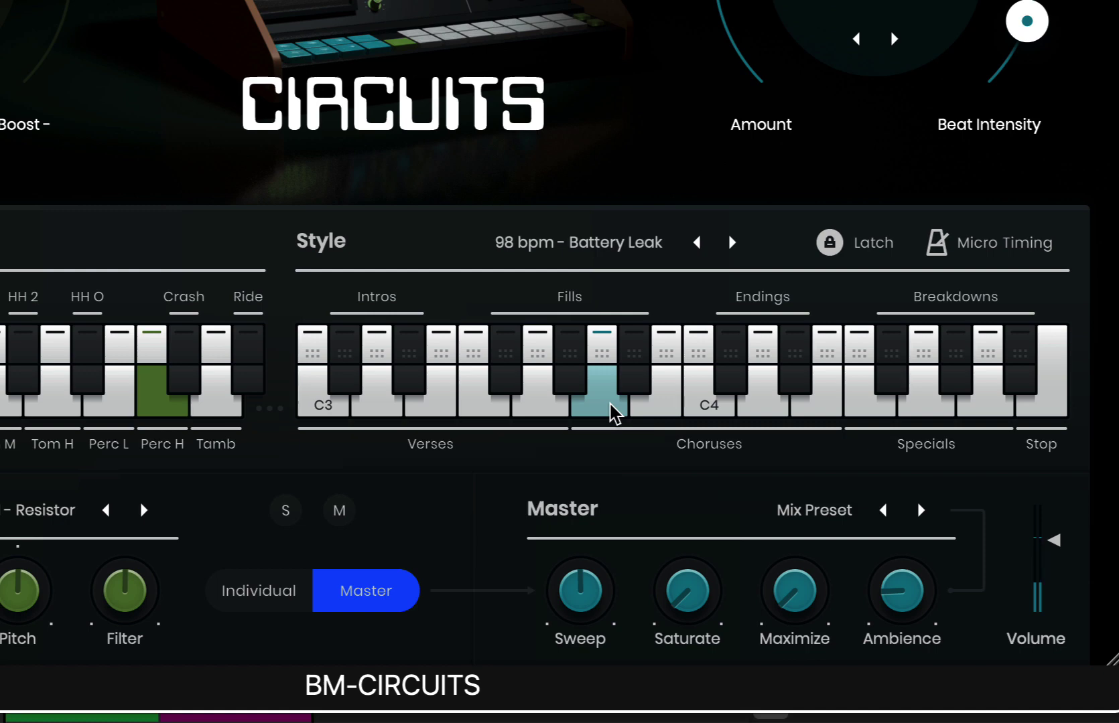
pyautogui.click(632, 382)
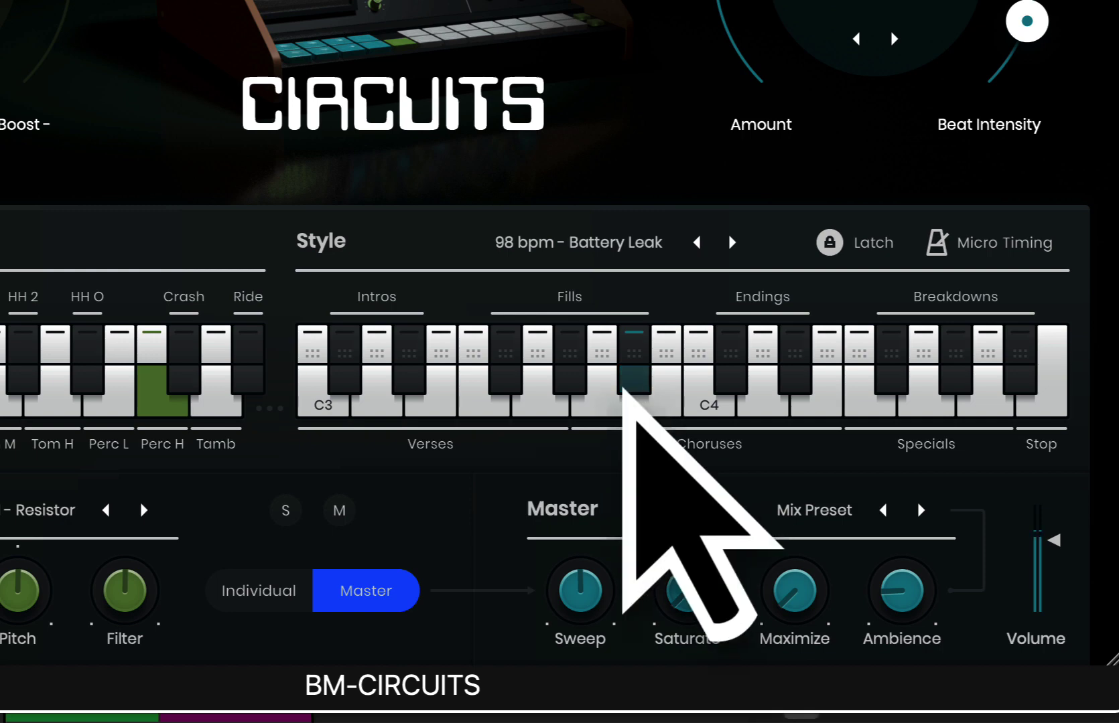
pyautogui.click(506, 379)
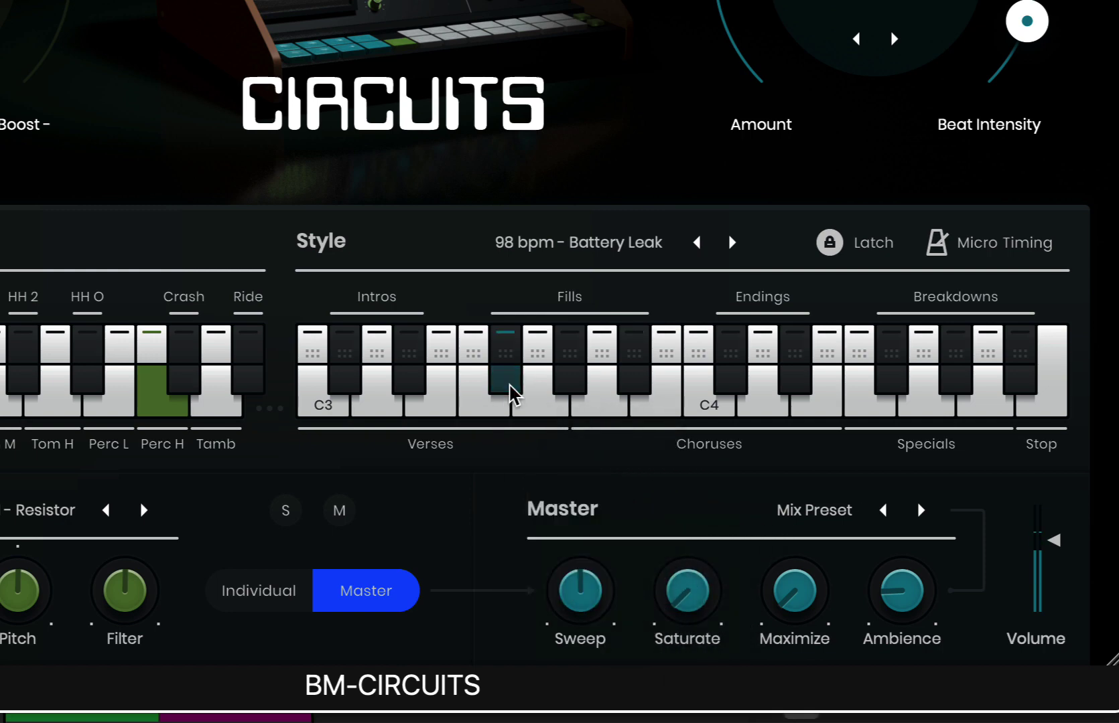
pyautogui.click(536, 398)
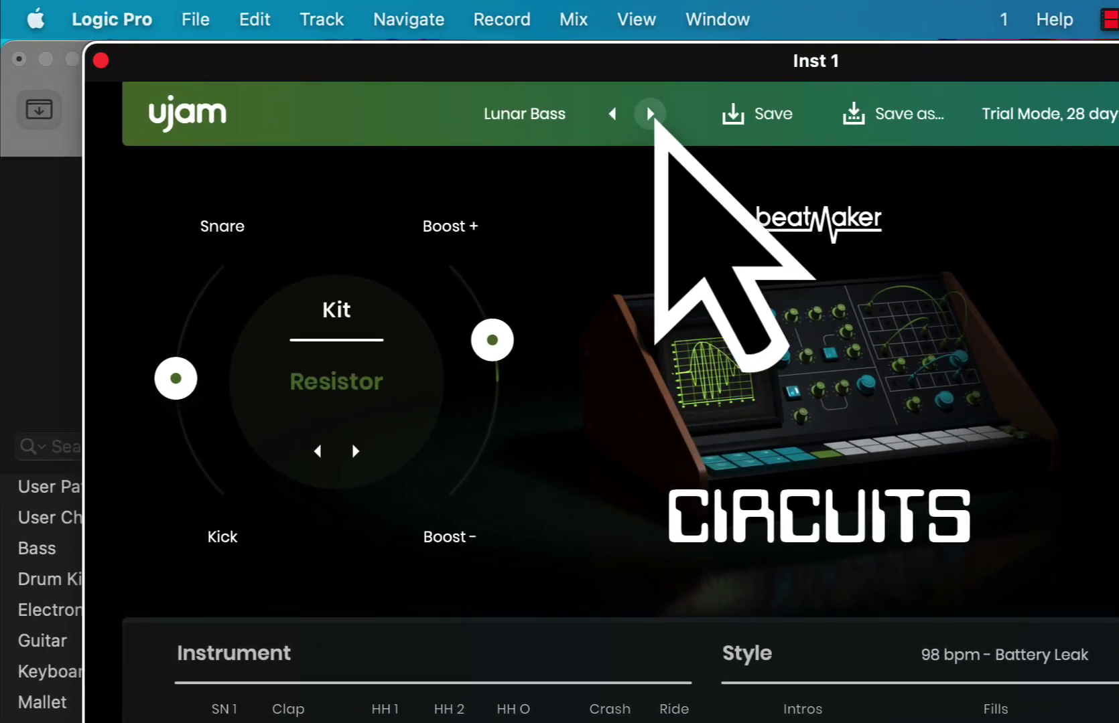
# - Load the preset Midnight Noir, and try the styles Poti and Electric Phantasy before choosing Synth Support
pyautogui.click(650, 114)
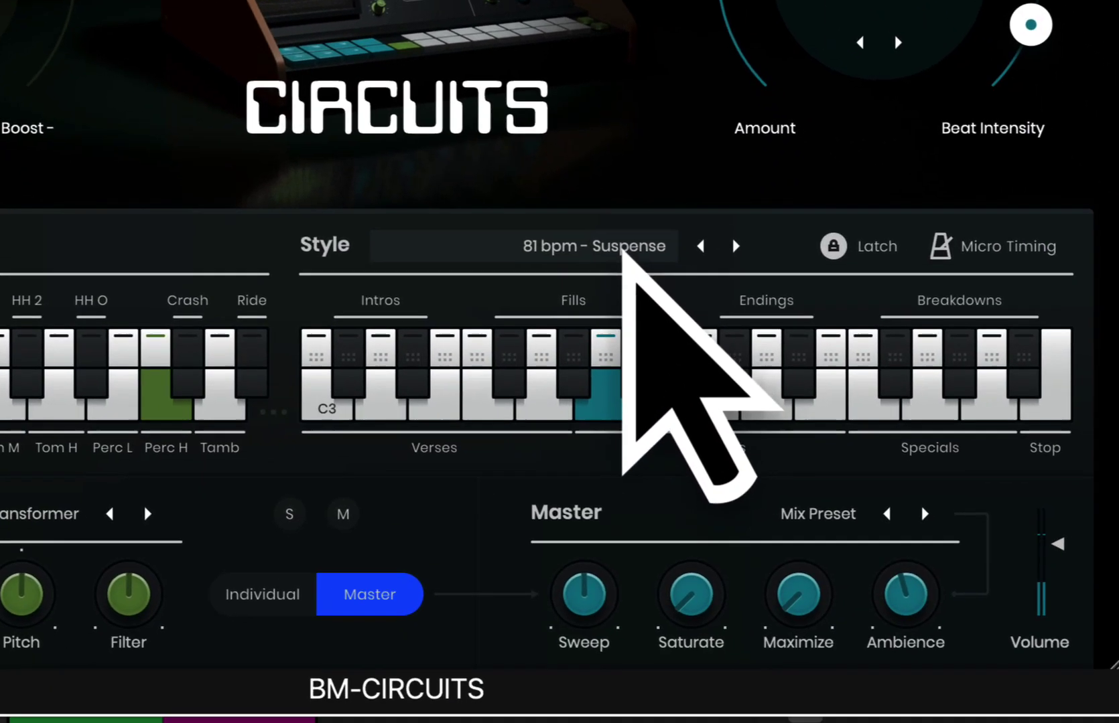
pyautogui.click(1021, 654)
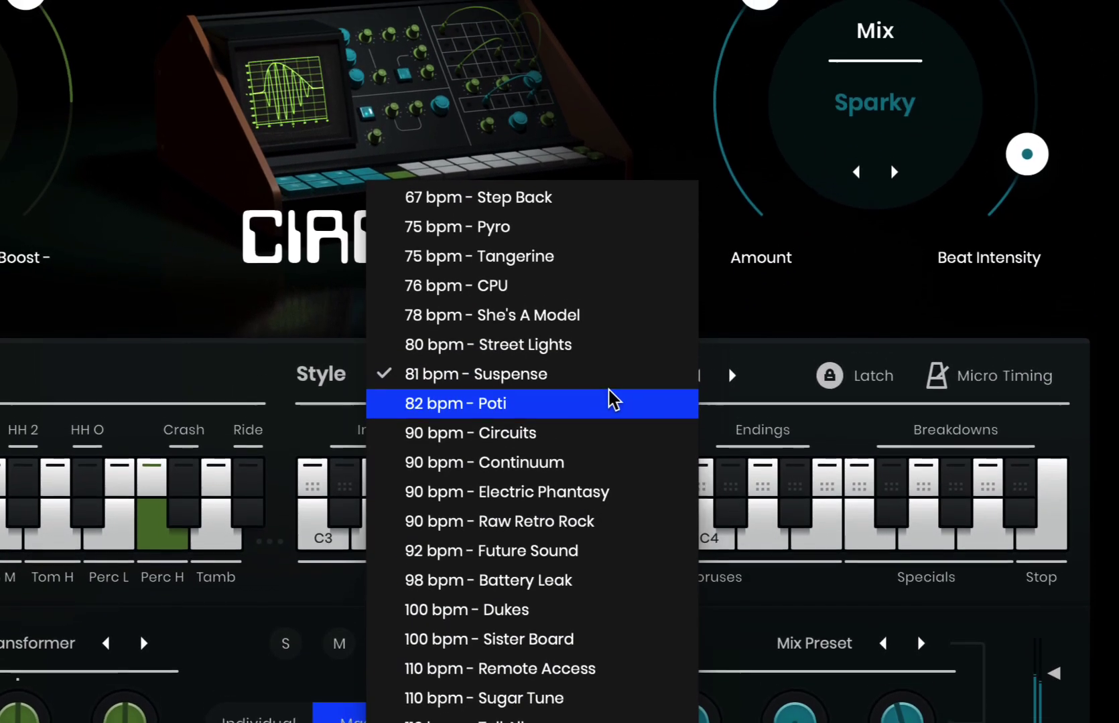
pyautogui.click(609, 308)
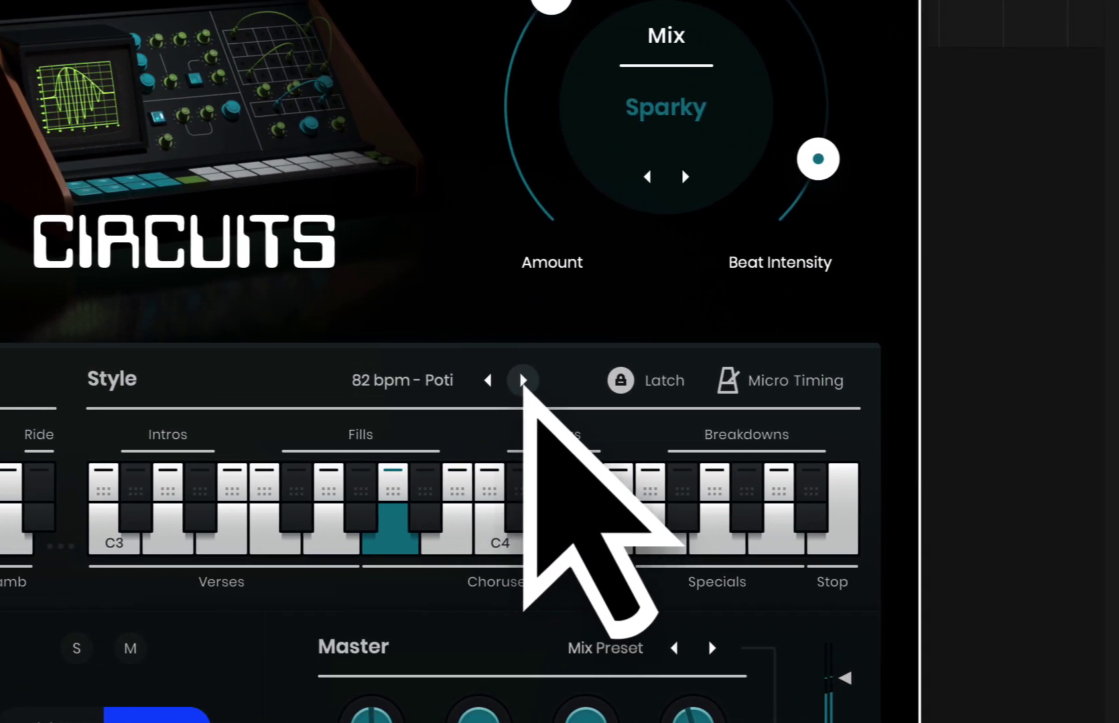
pyautogui.click(523, 380)
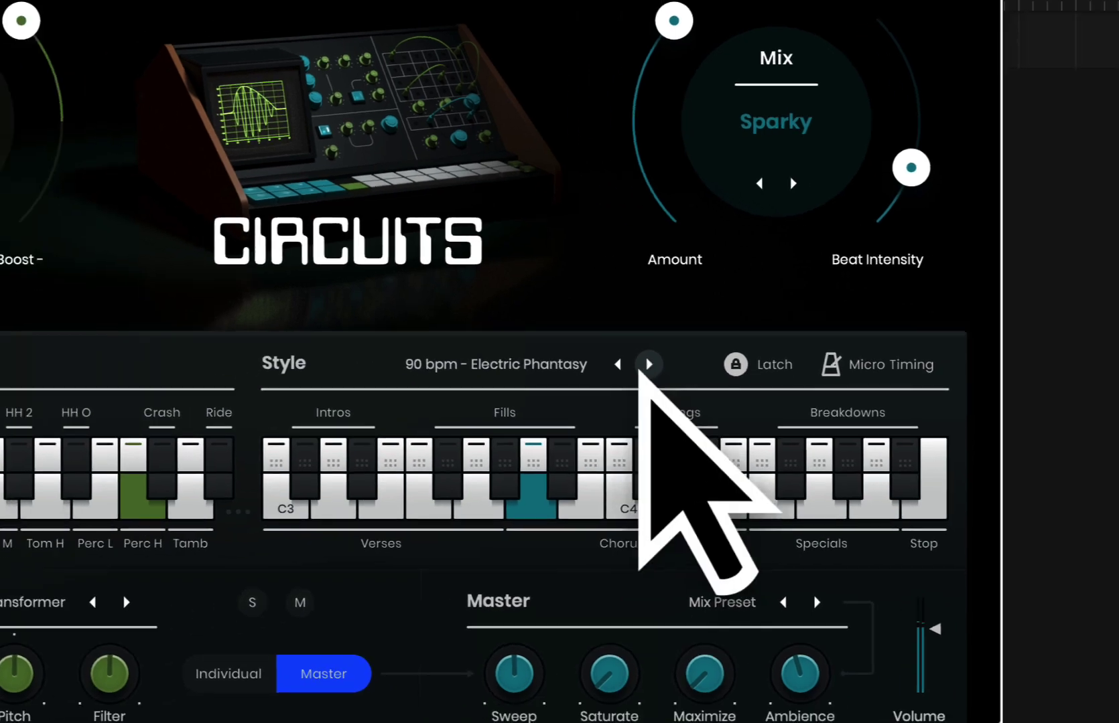
pyautogui.click(429, 380)
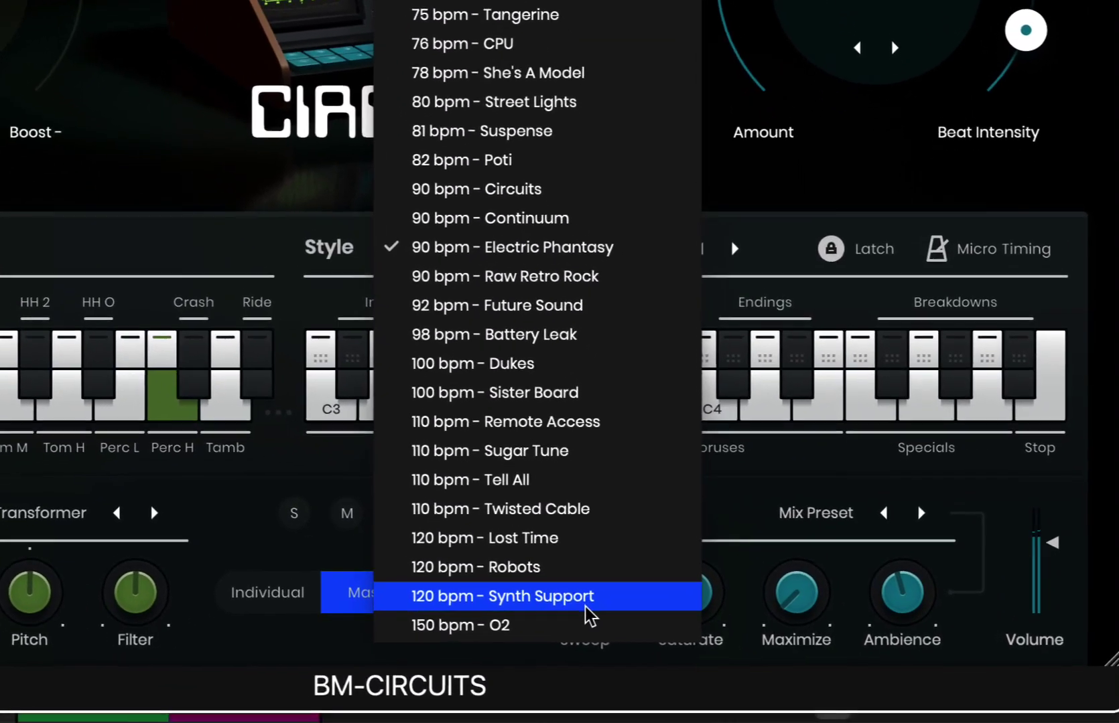
pyautogui.click(661, 628)
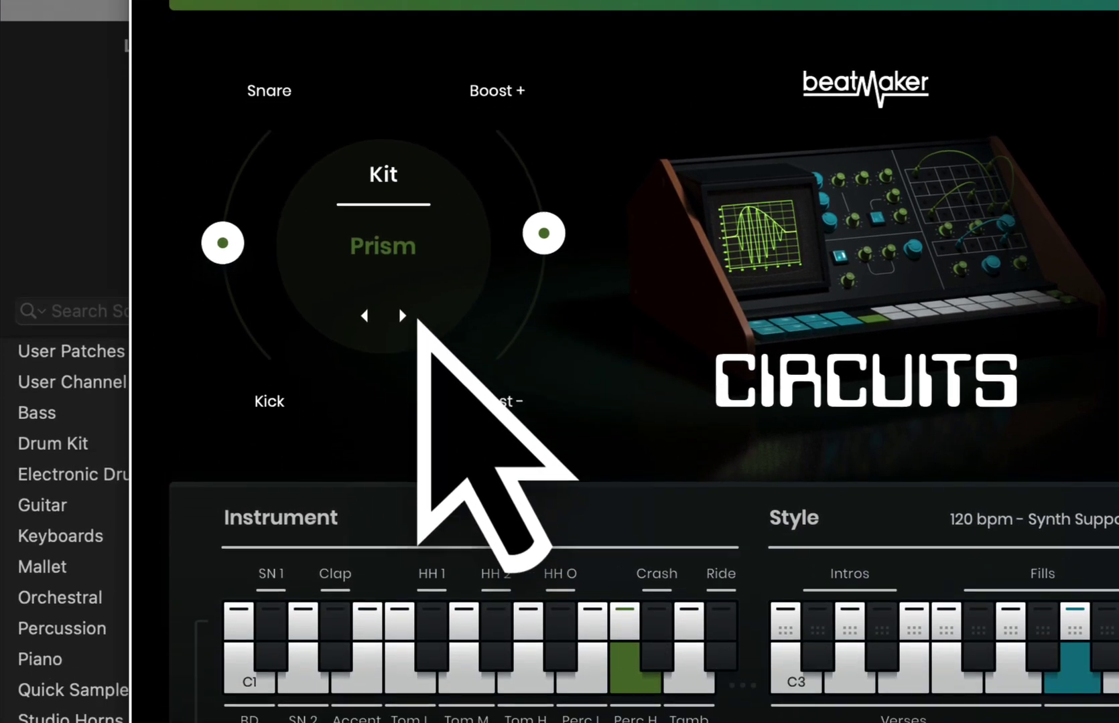
# - Switch the kit through Mechanics and Subtle to Diode, and the mix from Sparky through Repeater to Simple
pyautogui.click(306, 451)
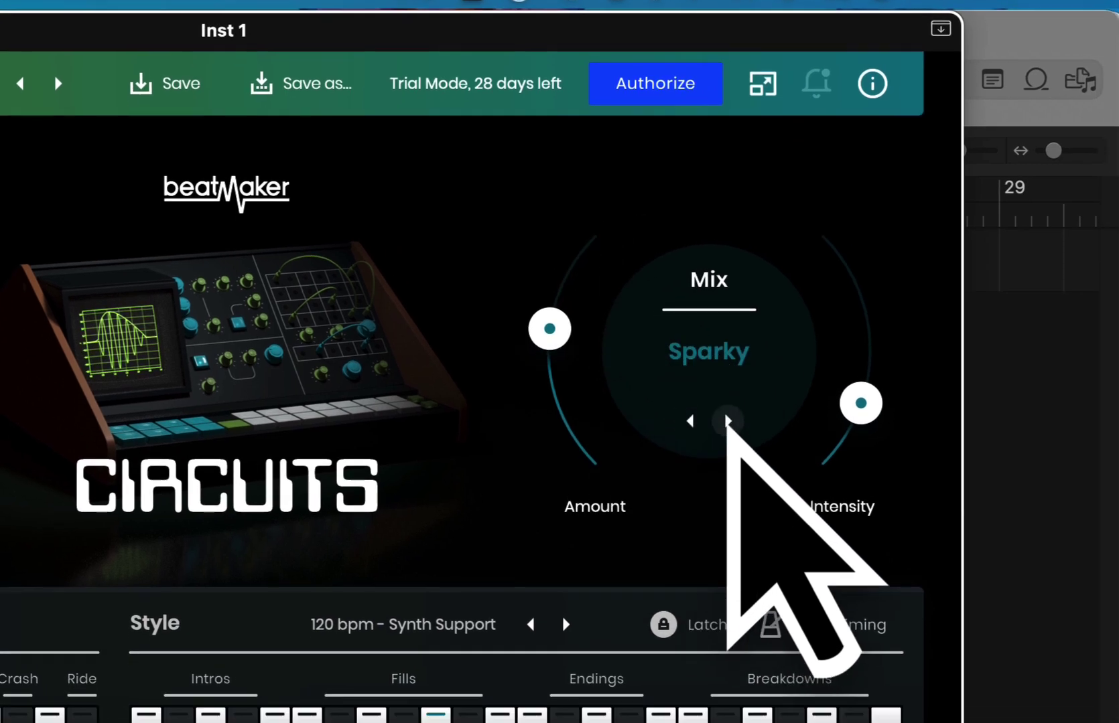
pyautogui.click(727, 421)
pyautogui.click(727, 421)
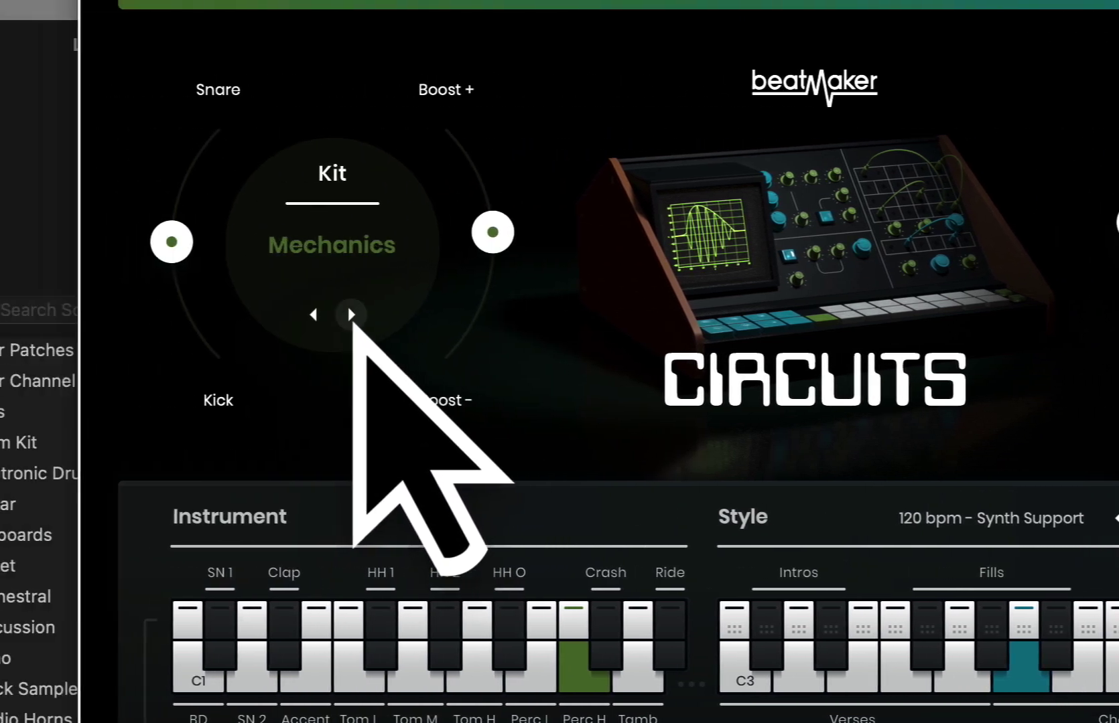
pyautogui.click(403, 315)
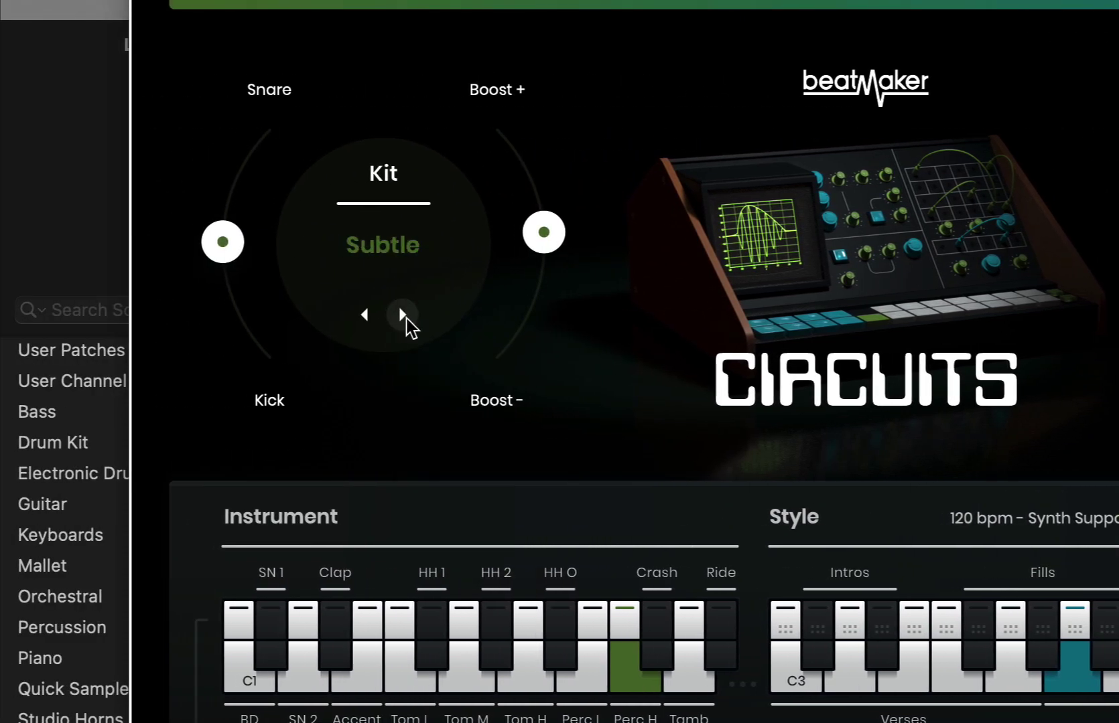
pyautogui.click(402, 315)
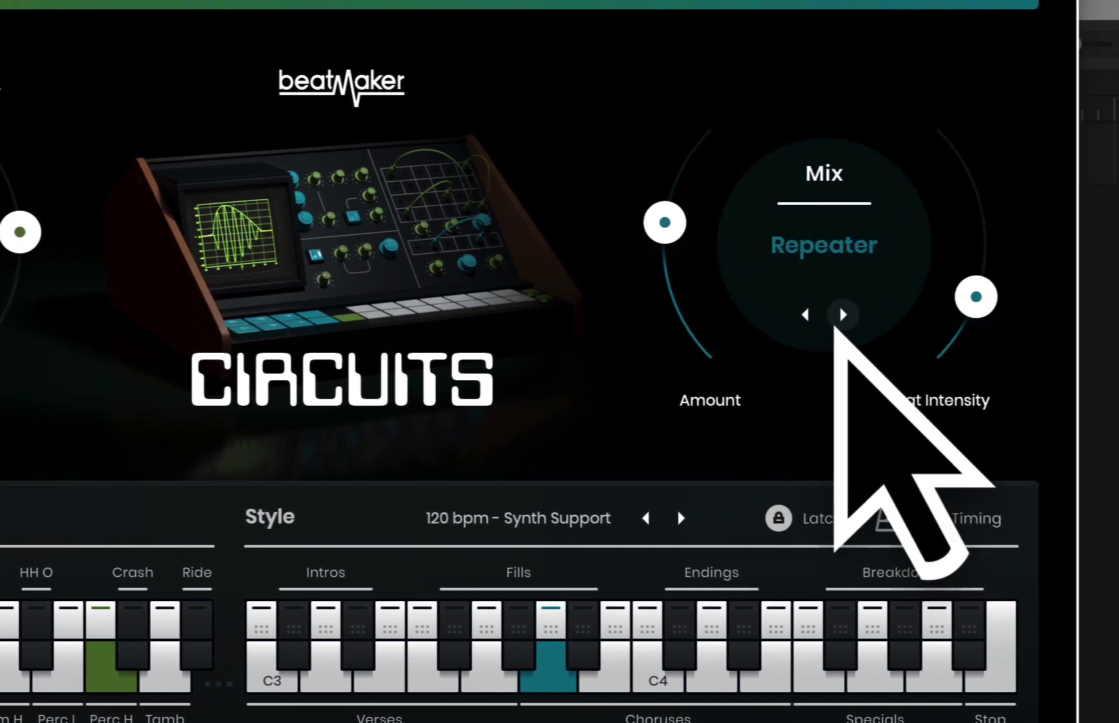
pyautogui.click(845, 313)
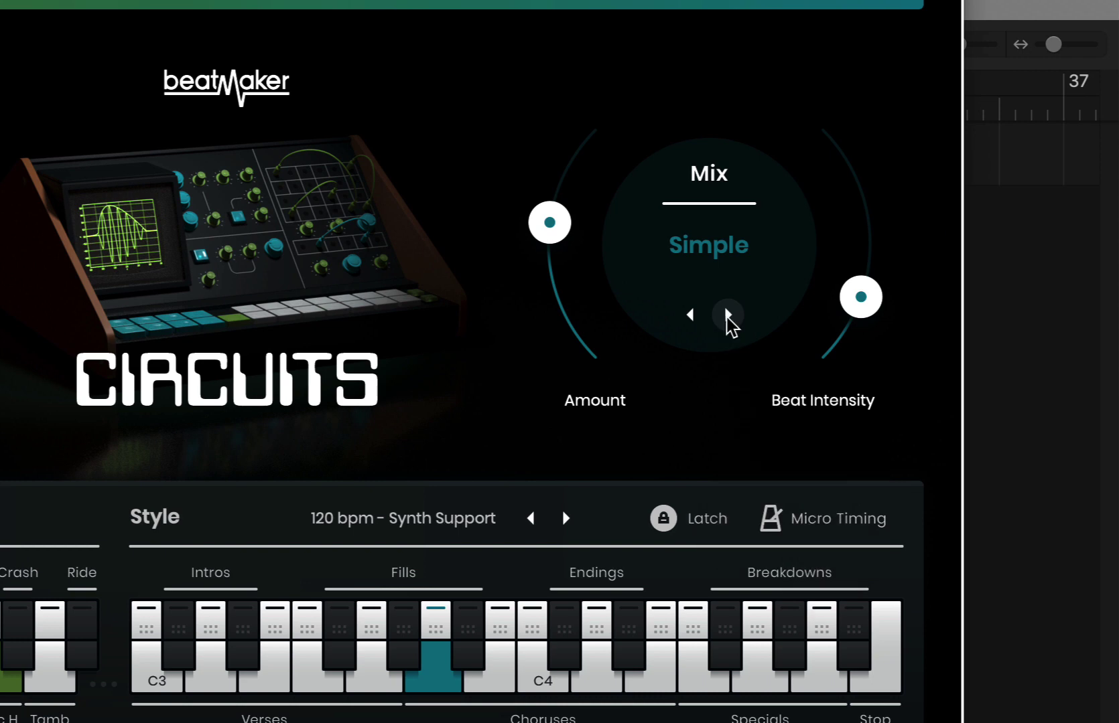
# - Raise the mix's Beat Intensity and the kit's Boost
pyautogui.moveTo(860, 296); pyautogui.dragTo(825, 117)
pyautogui.moveTo(536, 335); pyautogui.dragTo(541, 292)
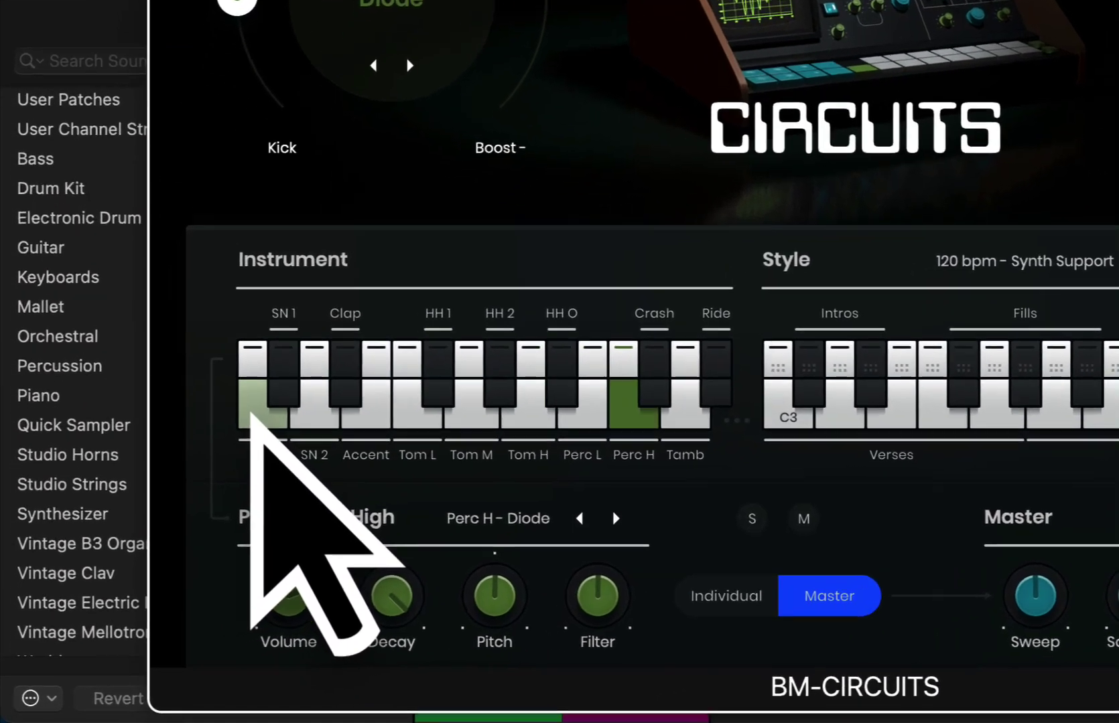
# - Audition the Accent, Tom Low, Tom Mid and HH 1 sounds of the Diode kit, and play and stop a Synth Support chorus pattern
pyautogui.click(209, 514)
pyautogui.click(379, 402)
pyautogui.click(439, 402)
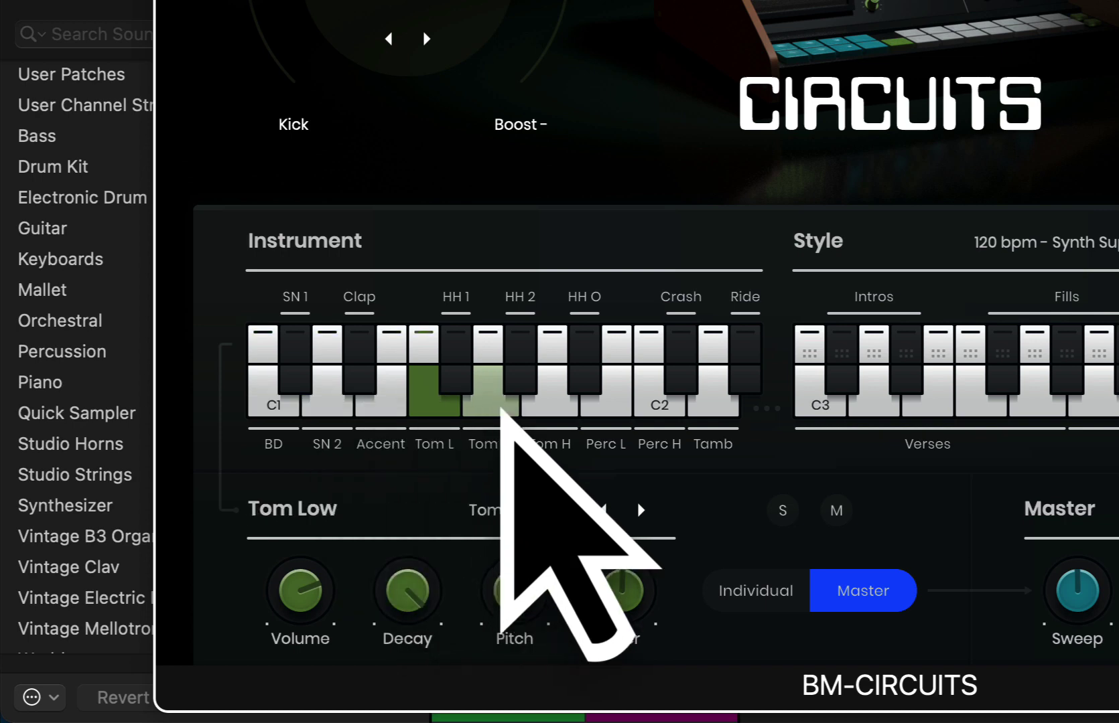
pyautogui.click(499, 409)
pyautogui.click(456, 387)
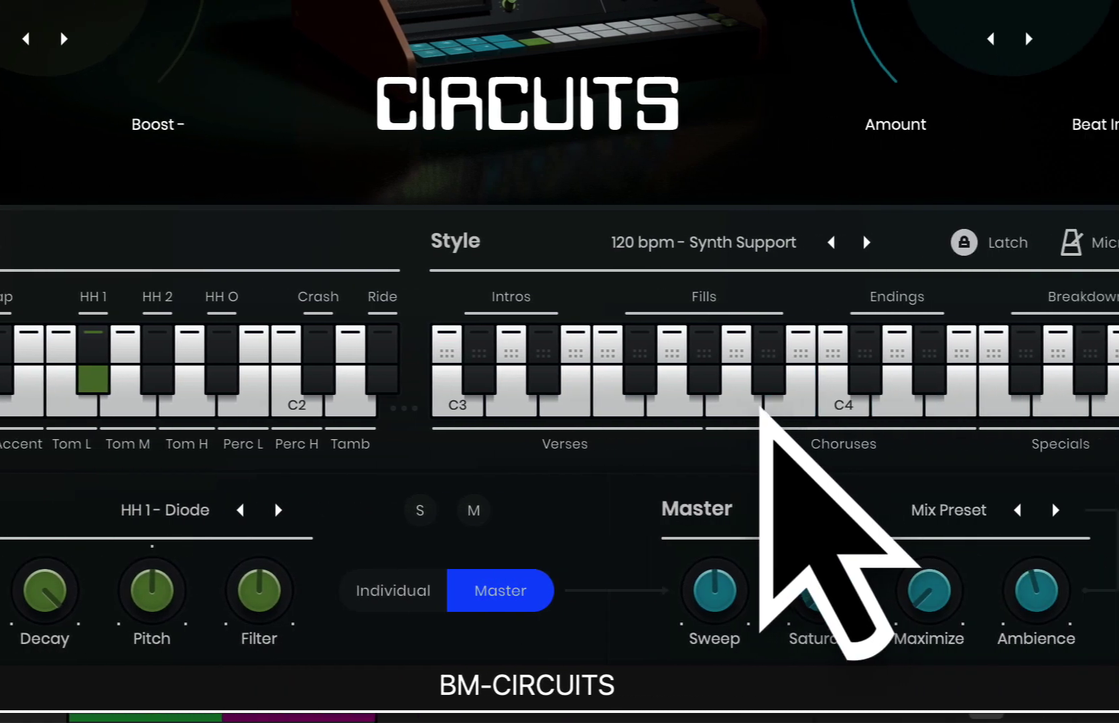
pyautogui.click(759, 405)
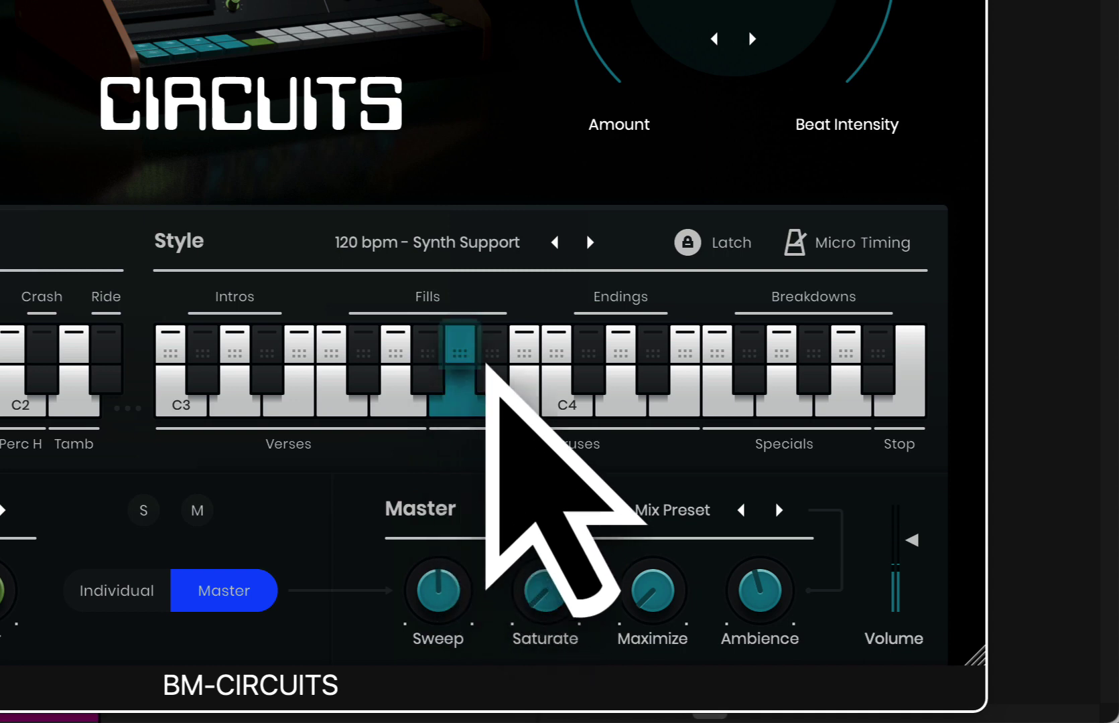
pyautogui.click(885, 410)
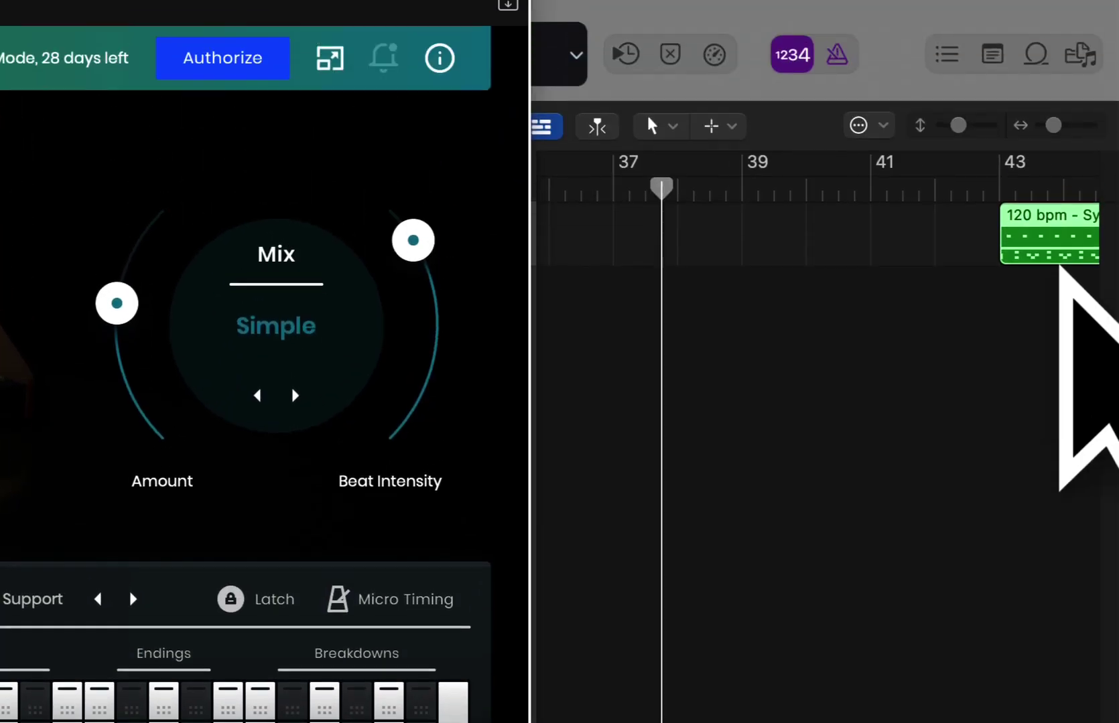
# - Place the Synth Support pattern on the track as a region at bar 37, and open its notes for editing
pyautogui.moveTo(1060, 261); pyautogui.dragTo(720, 268)
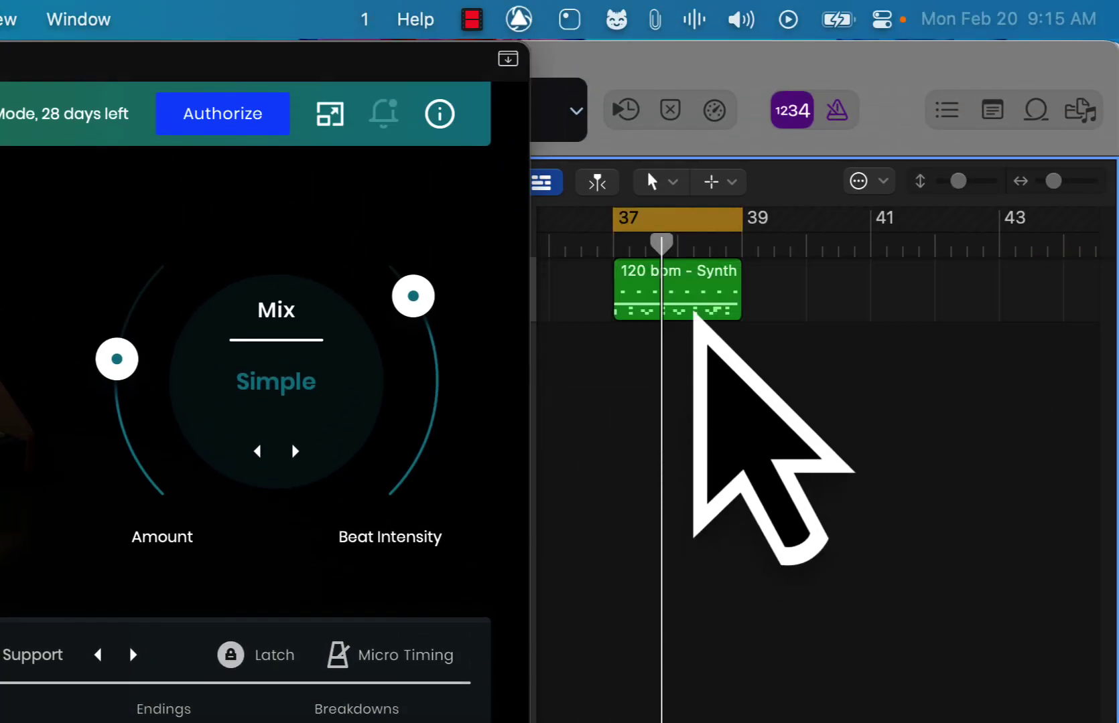
pyautogui.doubleClick(694, 306)
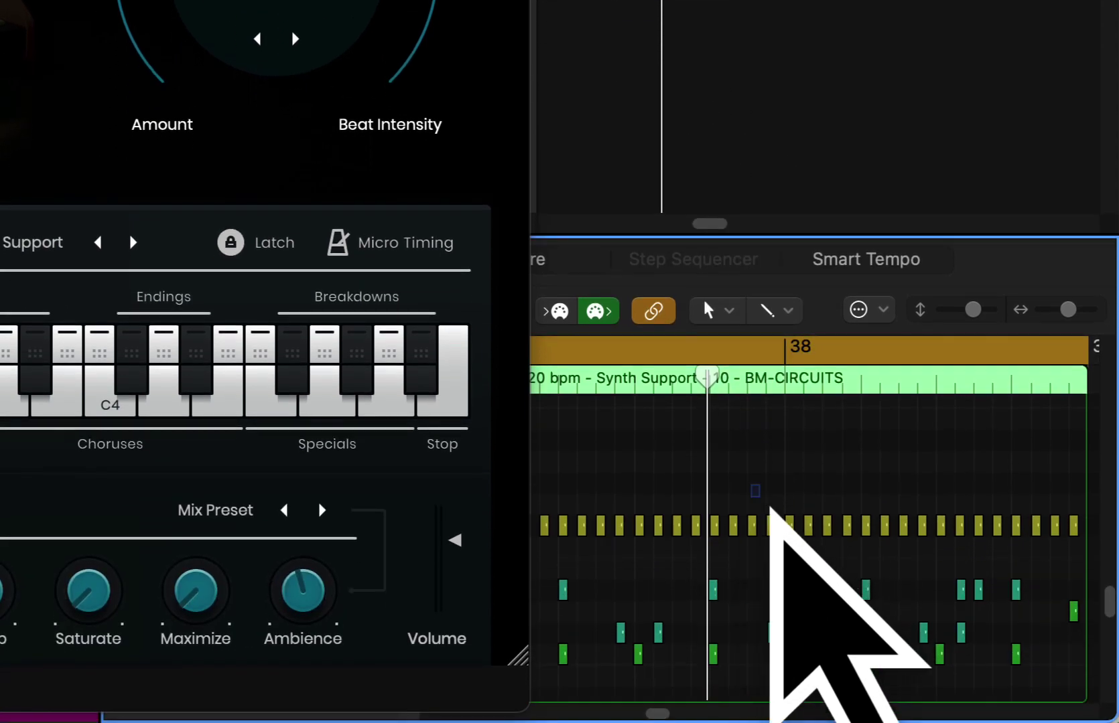
pyautogui.moveTo(748, 598); pyautogui.dragTo(927, 646)
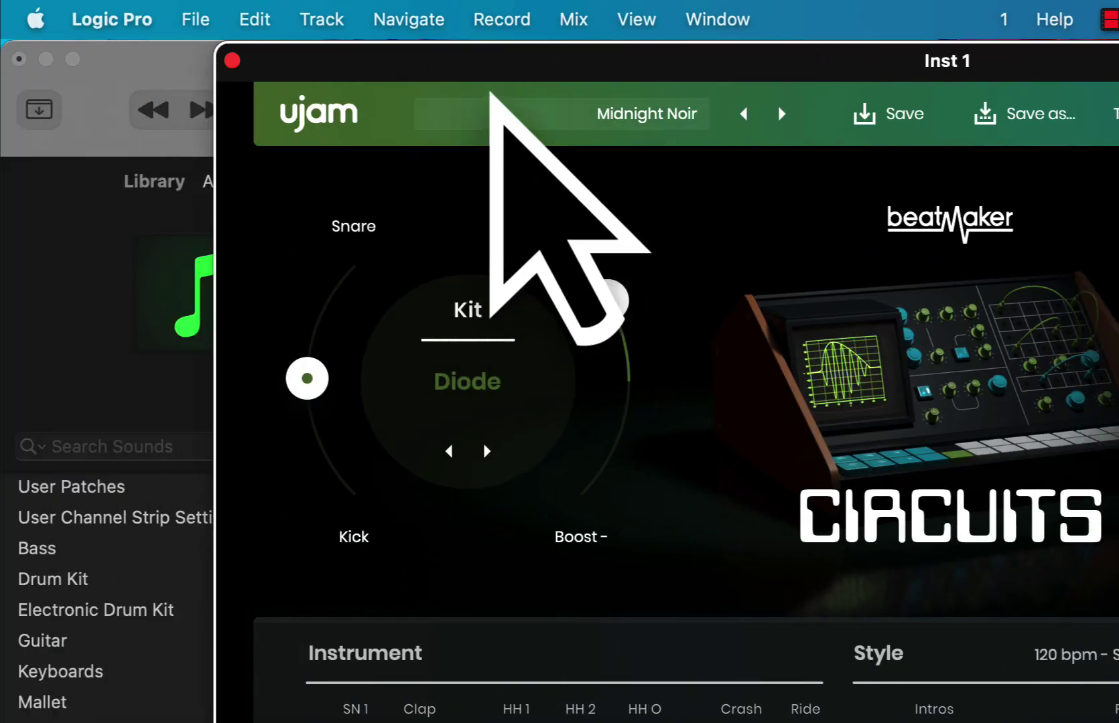
pyautogui.moveTo(545, 62); pyautogui.dragTo(436, 69)
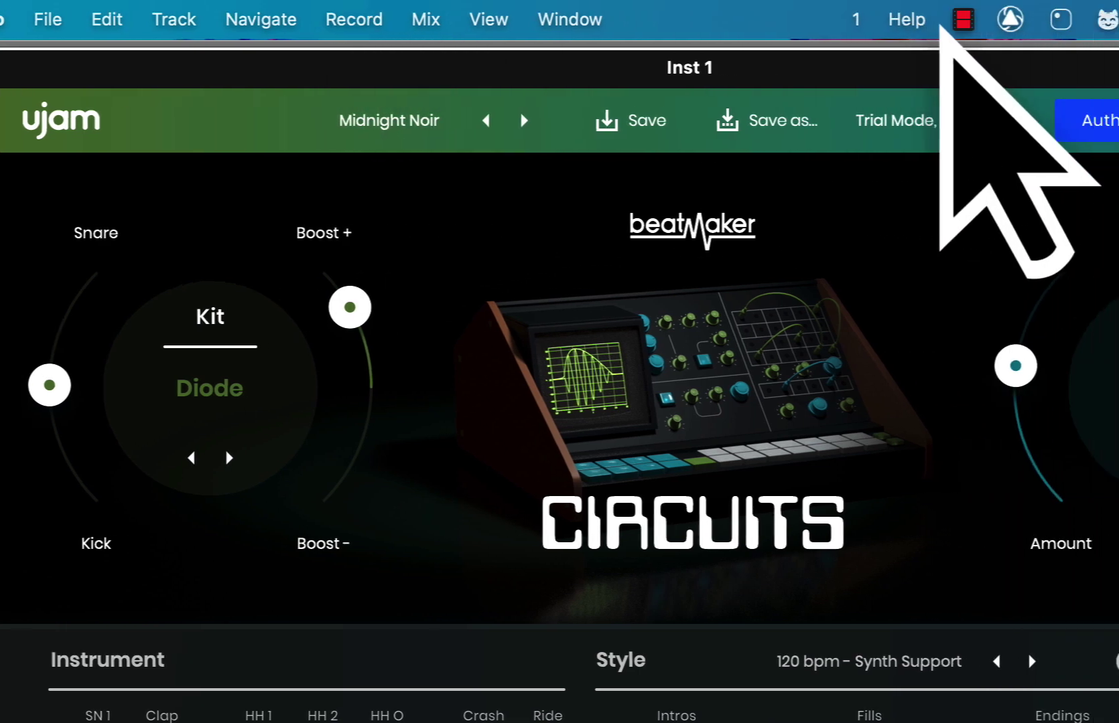
pyautogui.click(1109, 19)
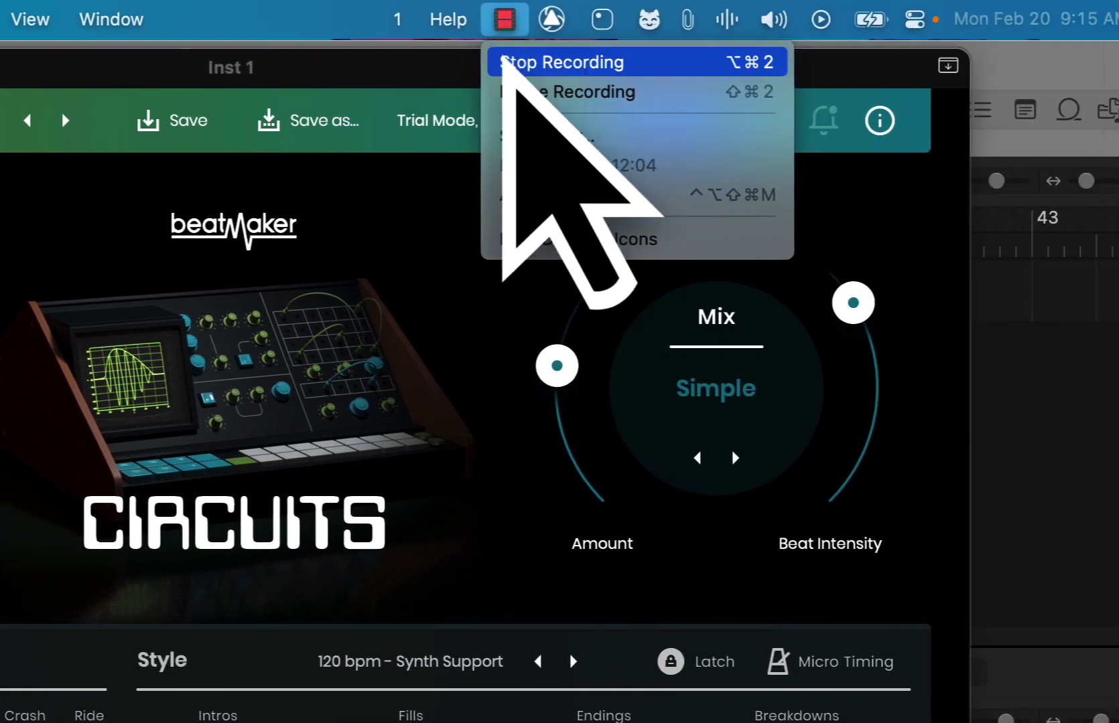